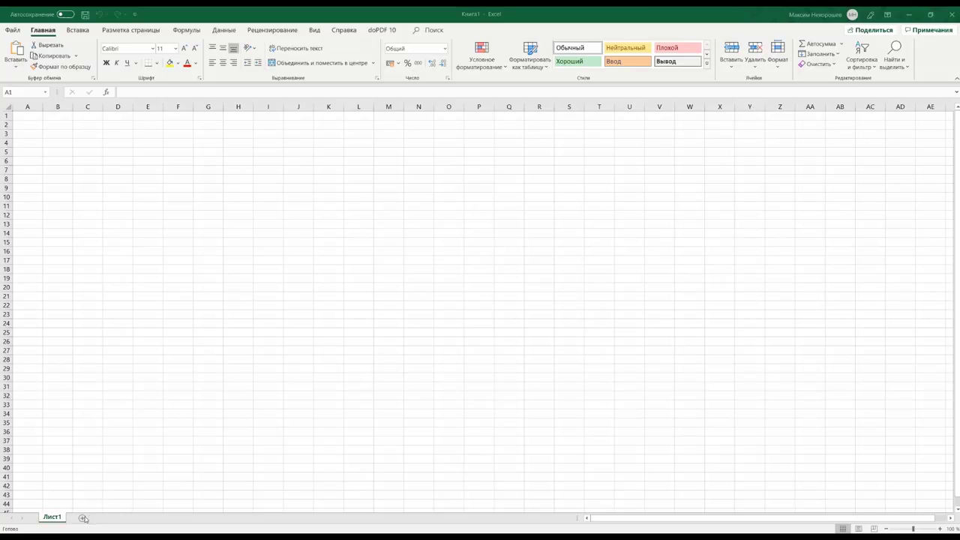
Paste the bushing size table onto a new sheet Лист2 and widen column A to fit the names
click(84, 519)
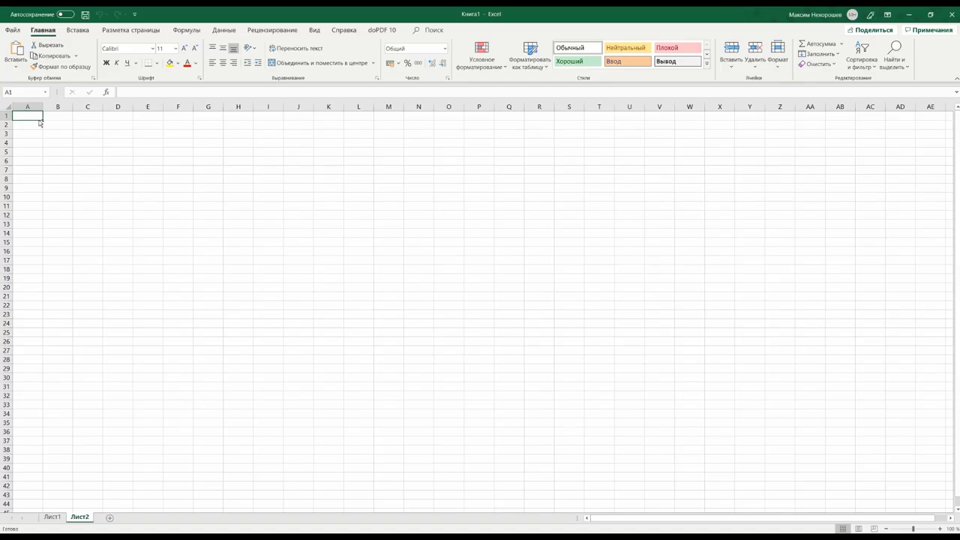
key(ctrl+v)
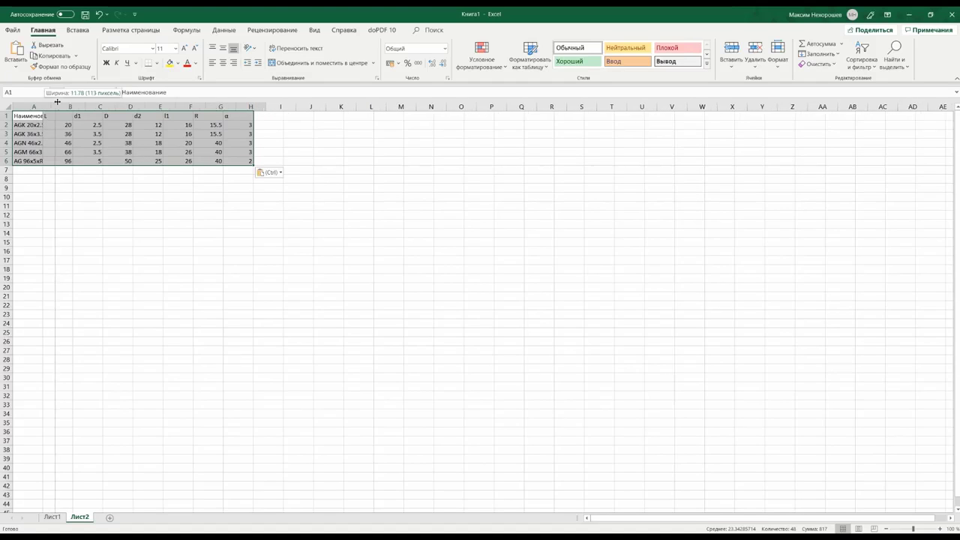
drag(43, 107, 266, 119)
click(82, 169)
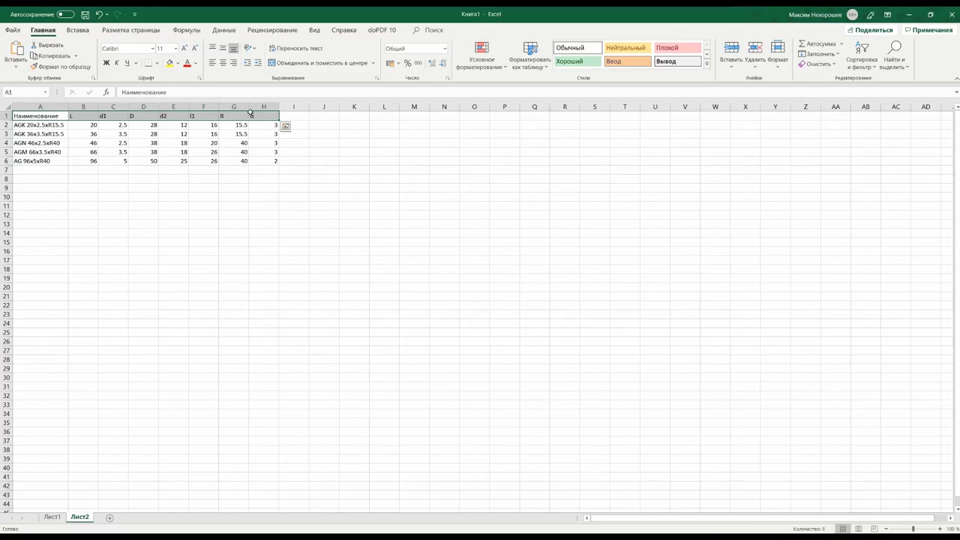
Centre the headers and numbers B2:H6 and apply All Borders to every table cell
click(223, 63)
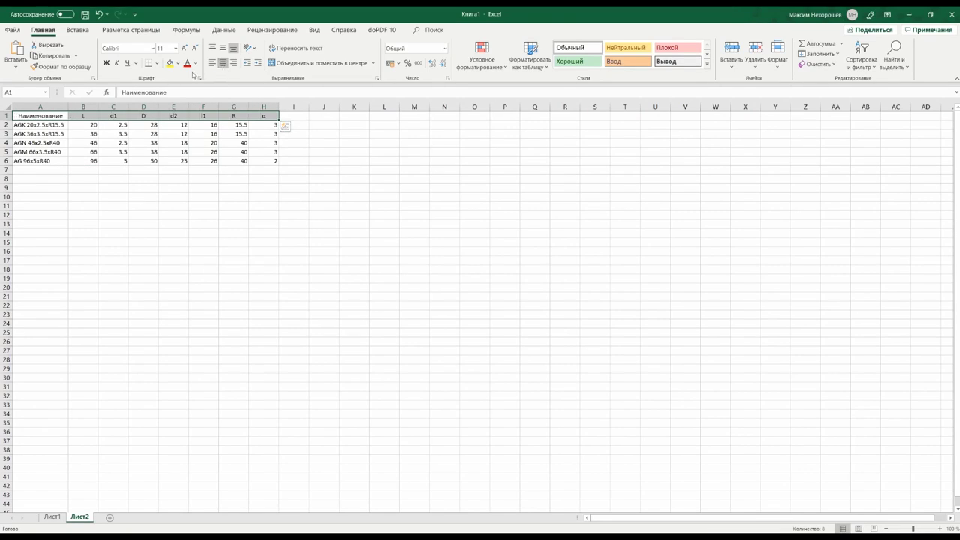
click(157, 63)
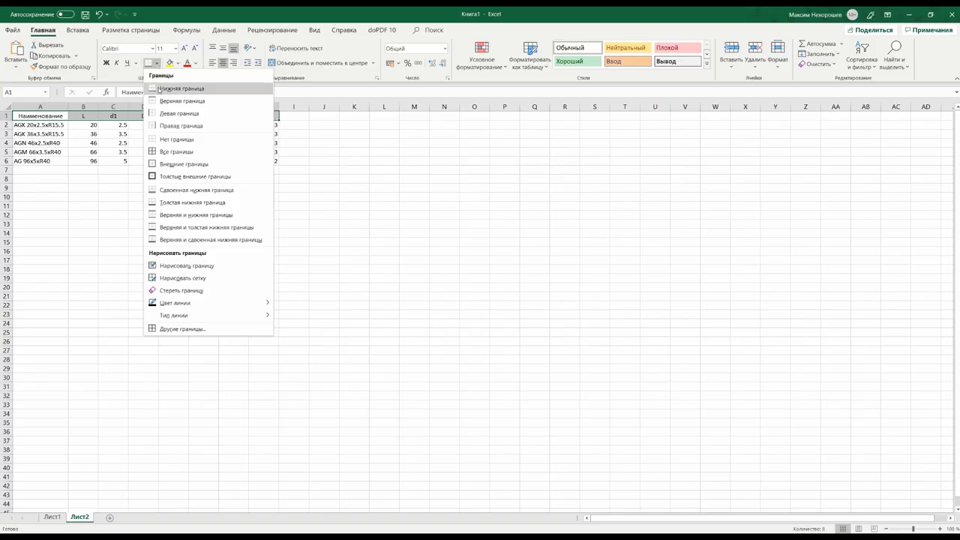
click(175, 153)
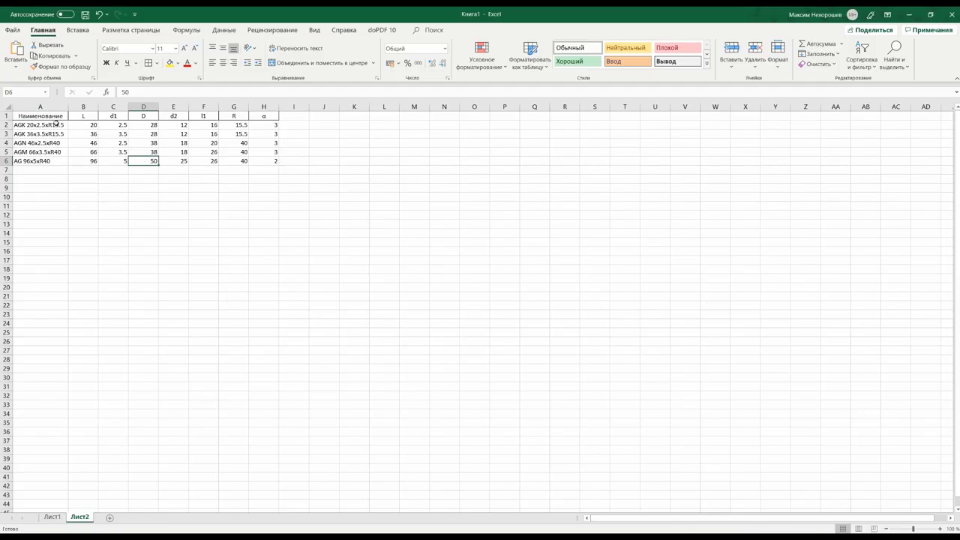
mouse_move(56, 124)
mouse_down()
mouse_move(213, 171)
mouse_move(256, 162)
mouse_up()
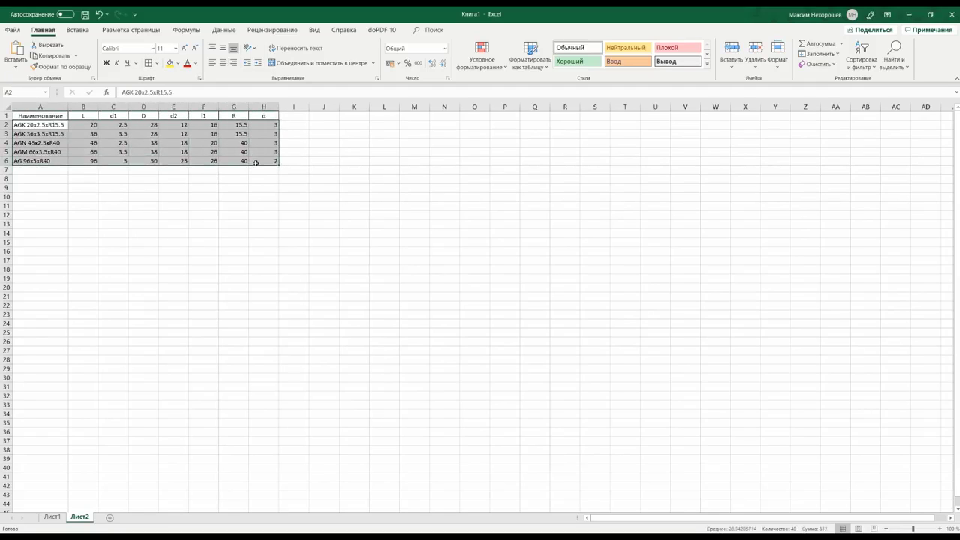
click(150, 63)
drag(88, 125, 275, 161)
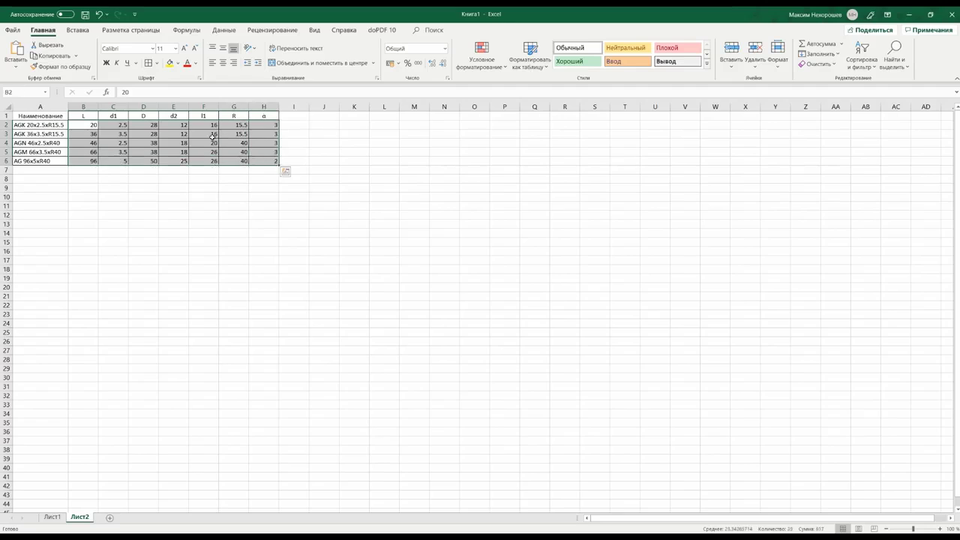
click(223, 63)
click(225, 204)
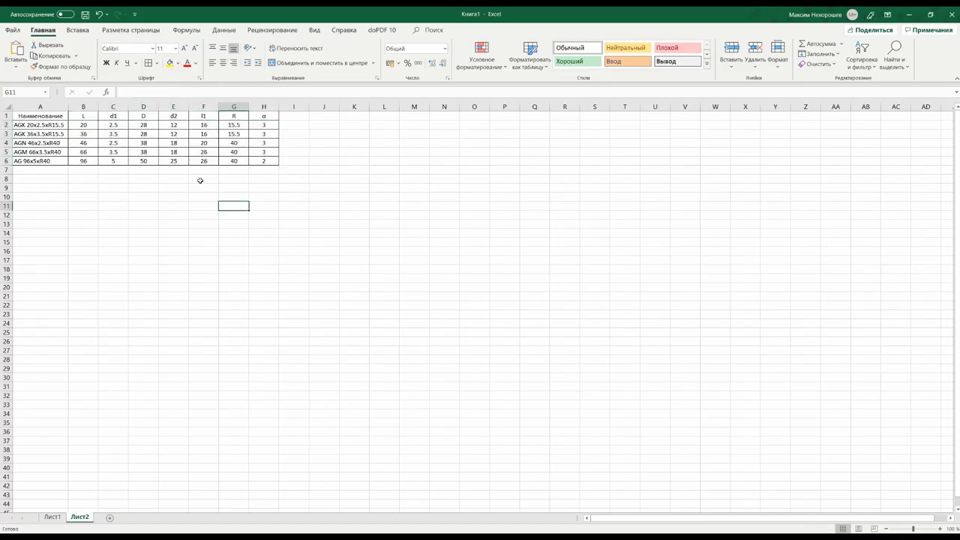
Save the workbook as Литниковые втулки.xlsx in the Параметризация SE folder
click(85, 14)
text(Литни)
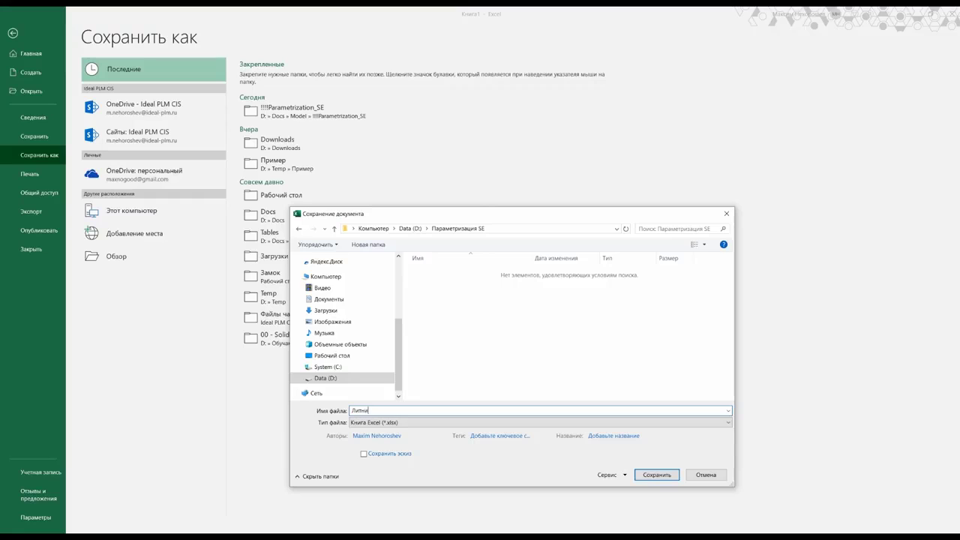
text(ковые втулки)
click(660, 475)
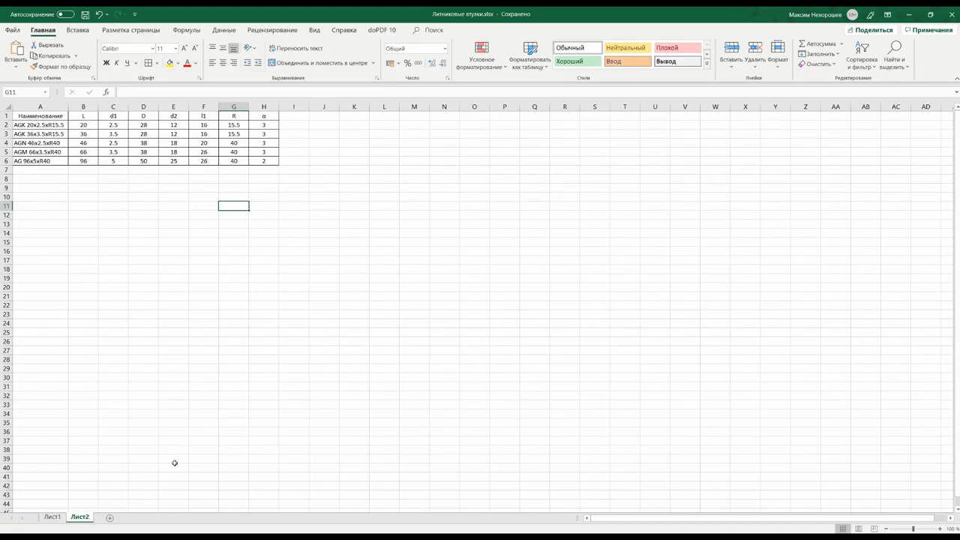
click(41, 118)
Make the header row A1:H1 bold and paste a copy of it onto Лист1
drag(41, 118, 264, 117)
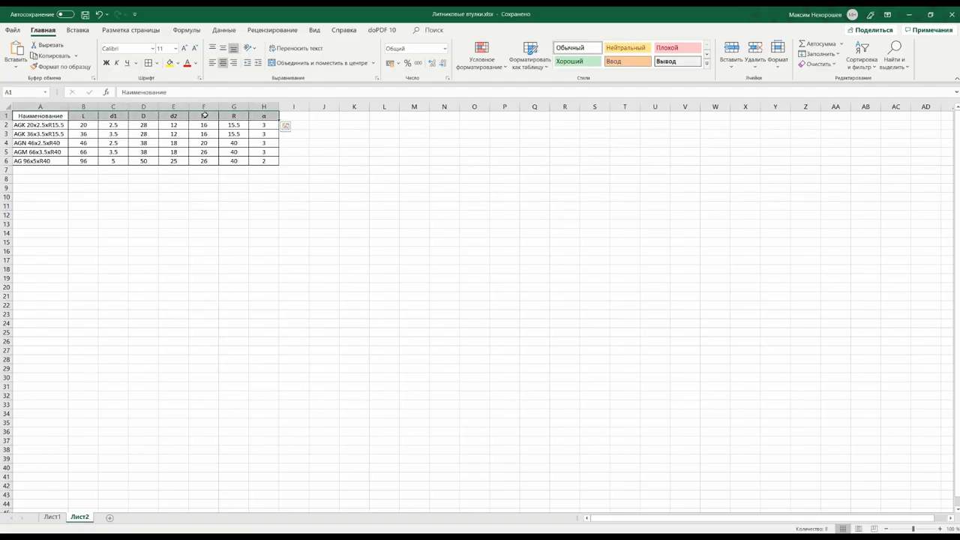
key(ctrl+b)
click(180, 204)
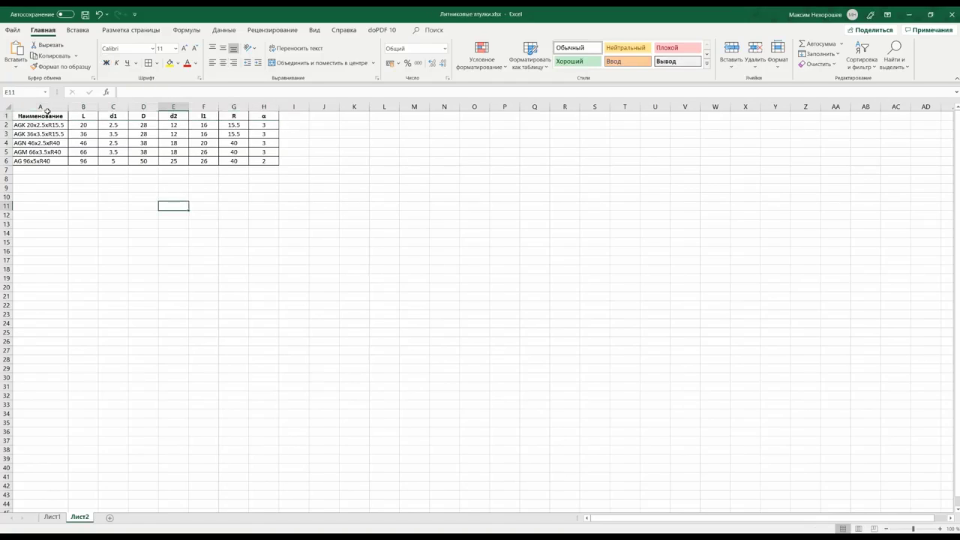
drag(40, 116, 257, 114)
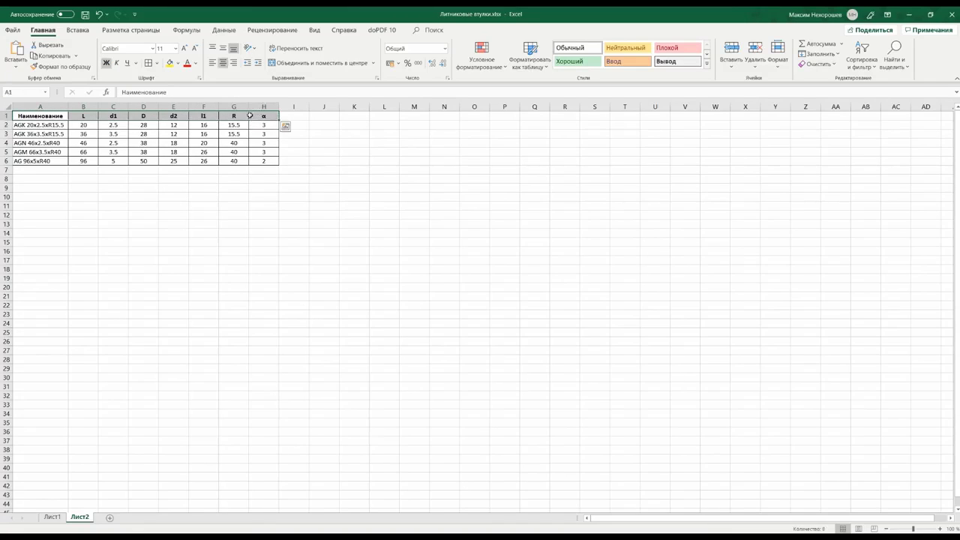
key(ctrl+c)
click(50, 519)
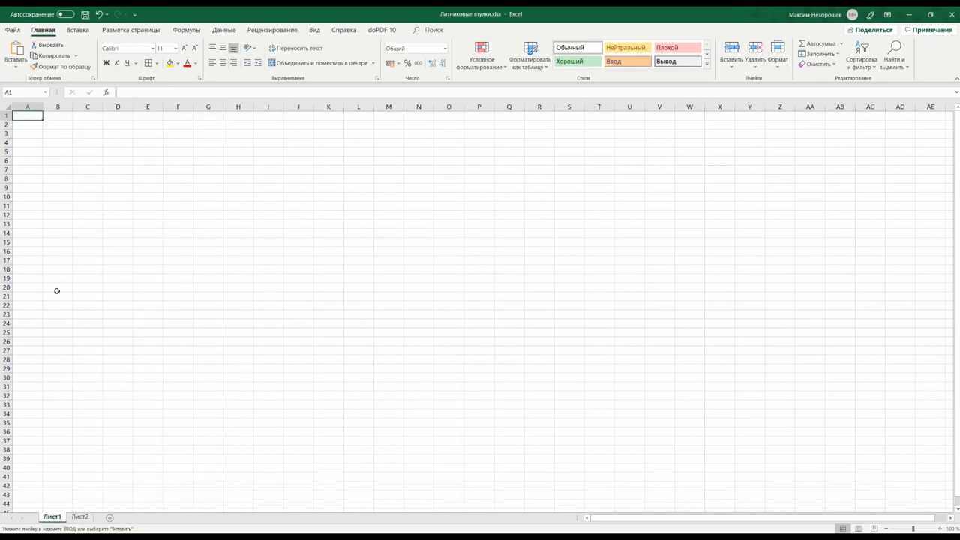
key(ctrl+v)
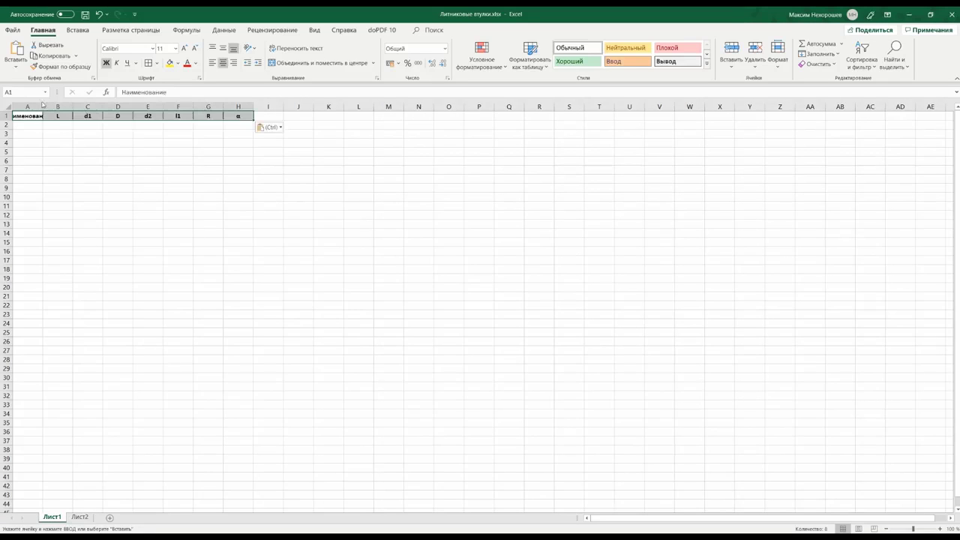
Widen column A on Лист1 and apply All Borders to the empty row A2:H2
mouse_move(45, 102)
mouse_down()
mouse_move(155, 128)
mouse_move(263, 126)
mouse_up()
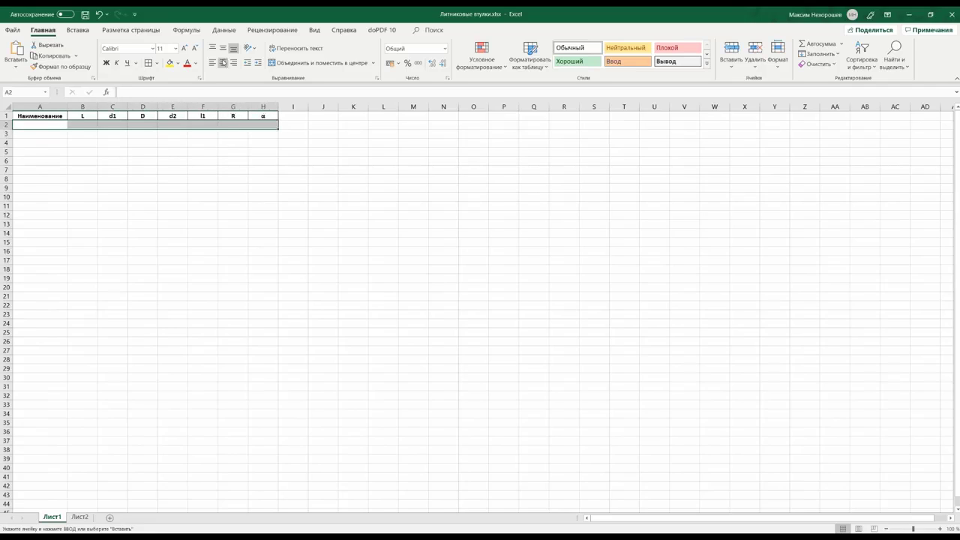
click(223, 65)
click(149, 64)
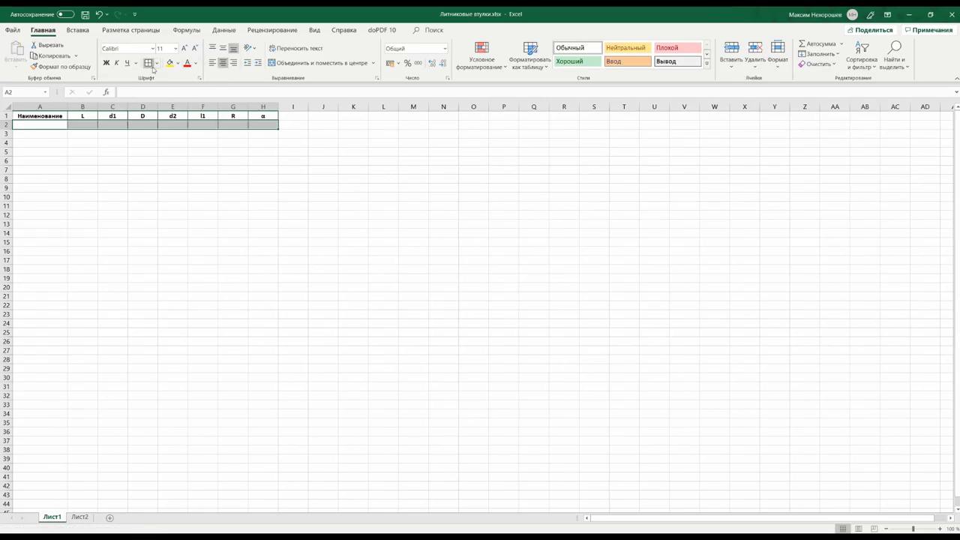
click(183, 178)
drag(68, 107, 78, 106)
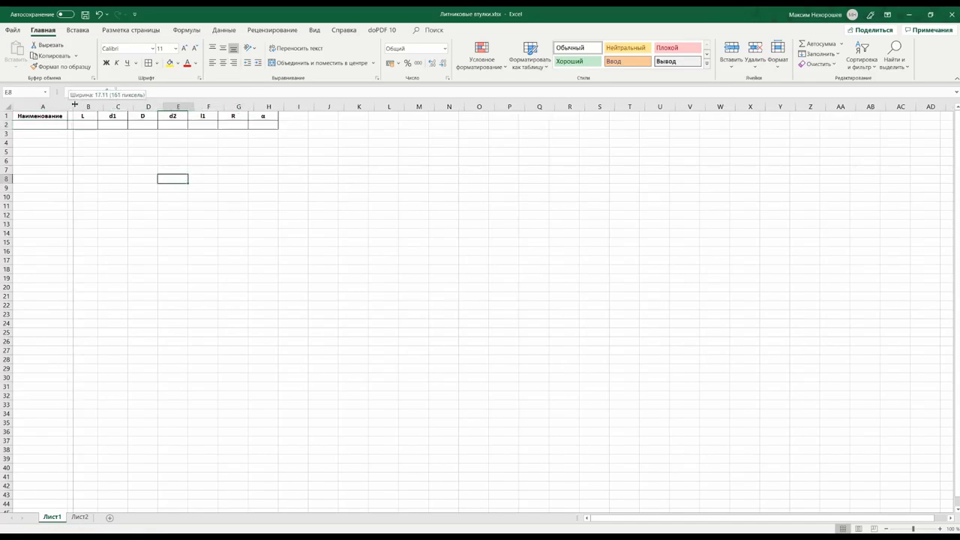
click(63, 124)
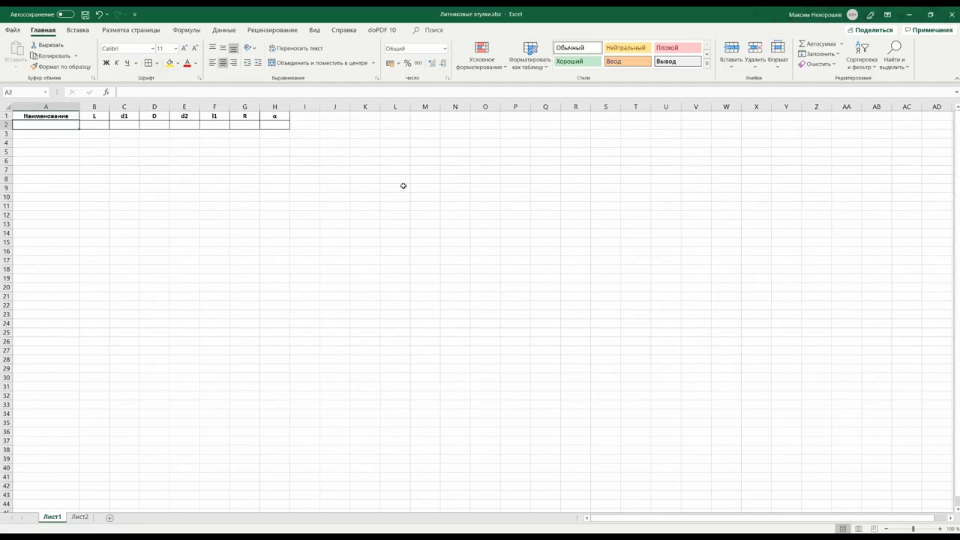
Give A2 a List validation with source =Лист2!$A$2:$A$6, the five bushing names
click(433, 30)
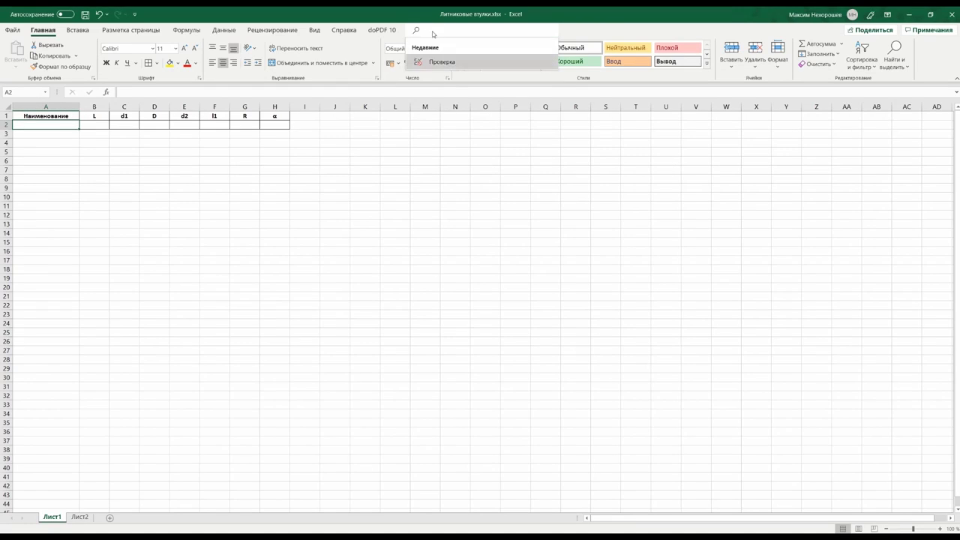
click(442, 62)
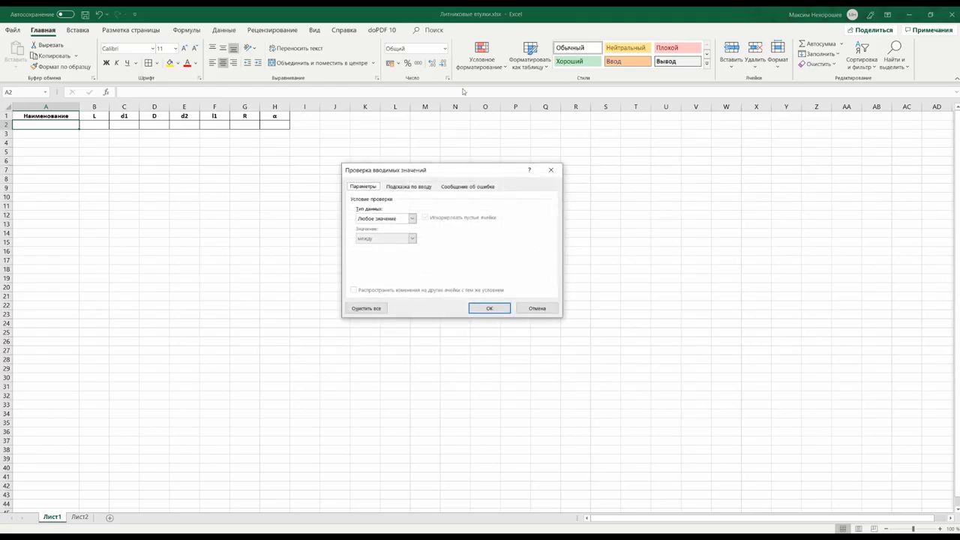
click(412, 218)
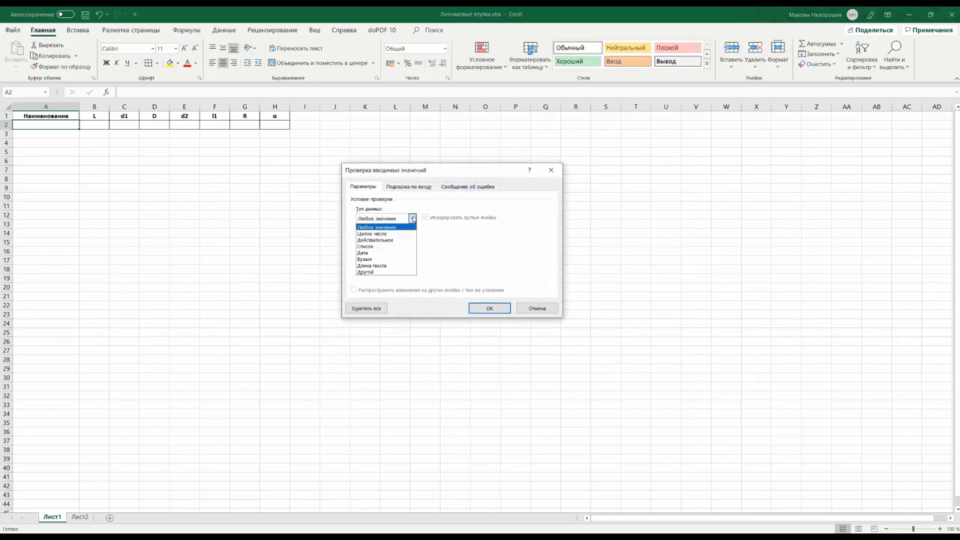
click(382, 246)
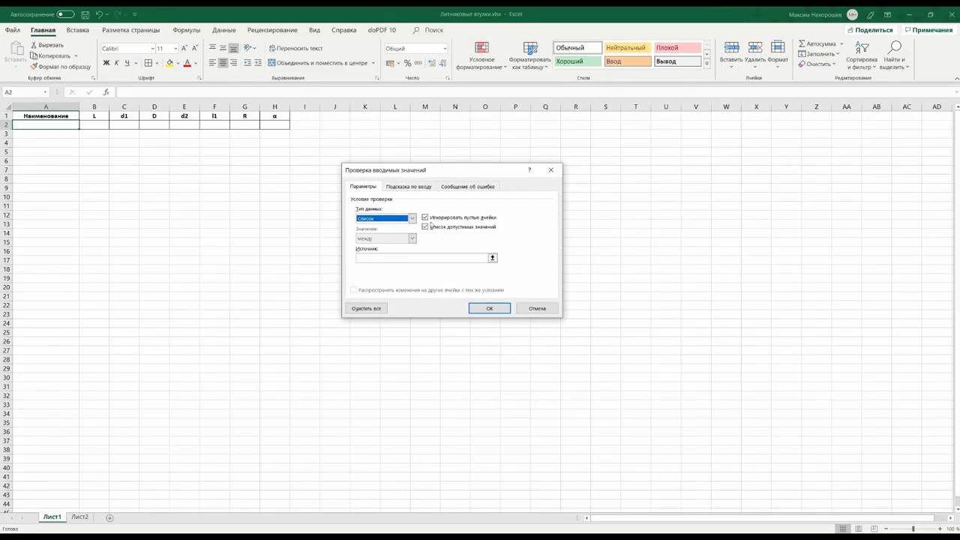
click(492, 258)
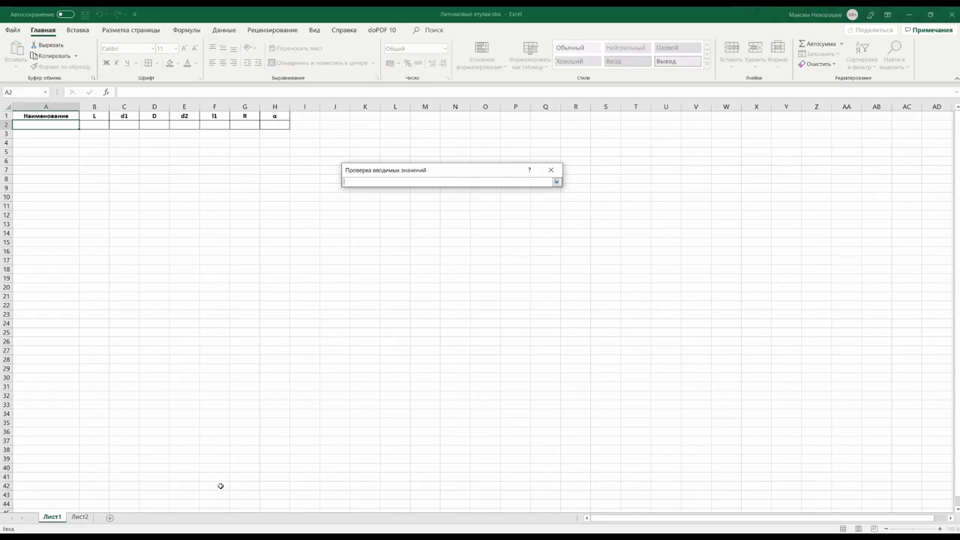
click(81, 517)
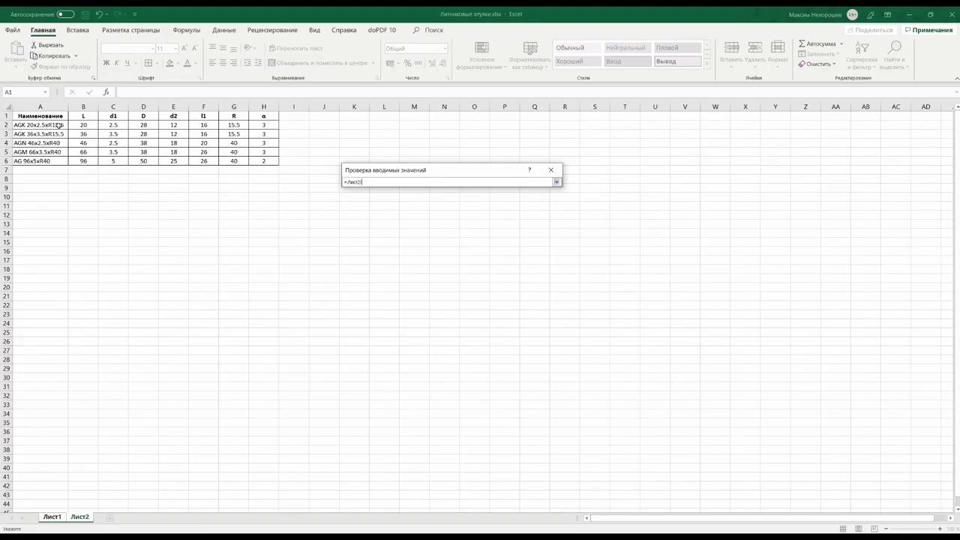
drag(60, 125, 51, 161)
click(556, 180)
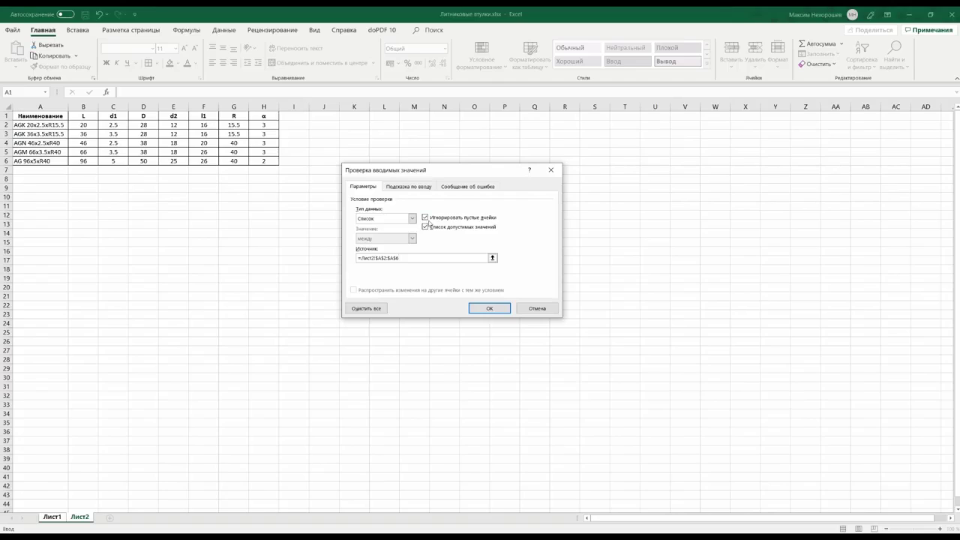
click(488, 308)
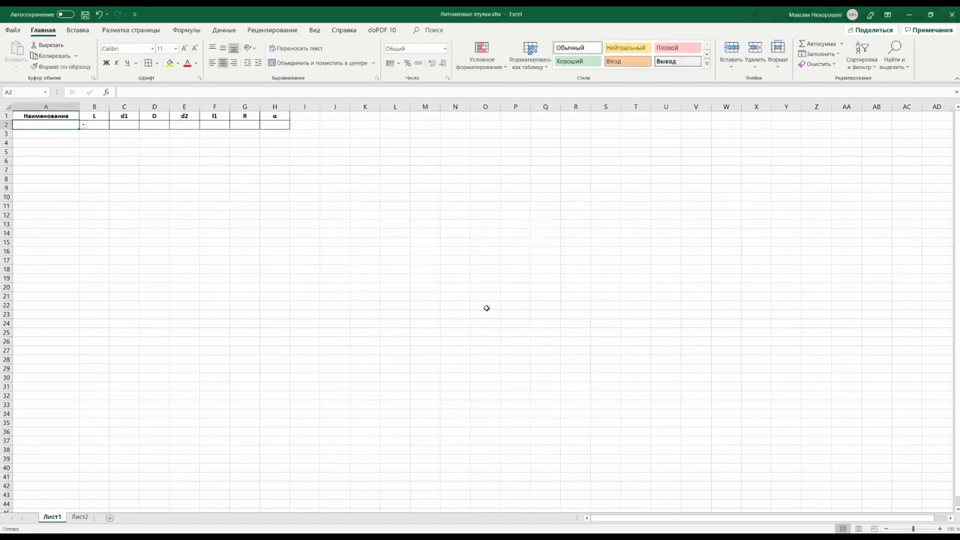
Pick AGM 66x3.5xR40 from the A2 dropdown and select B2
click(84, 128)
click(75, 132)
click(83, 128)
click(84, 129)
click(83, 128)
click(64, 146)
click(127, 168)
click(98, 127)
click(115, 126)
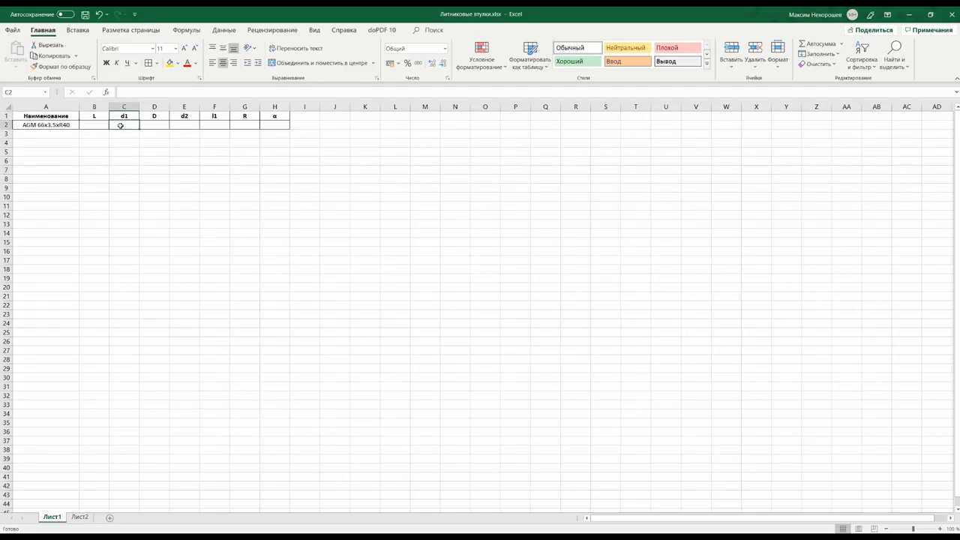
click(151, 128)
click(123, 127)
click(105, 126)
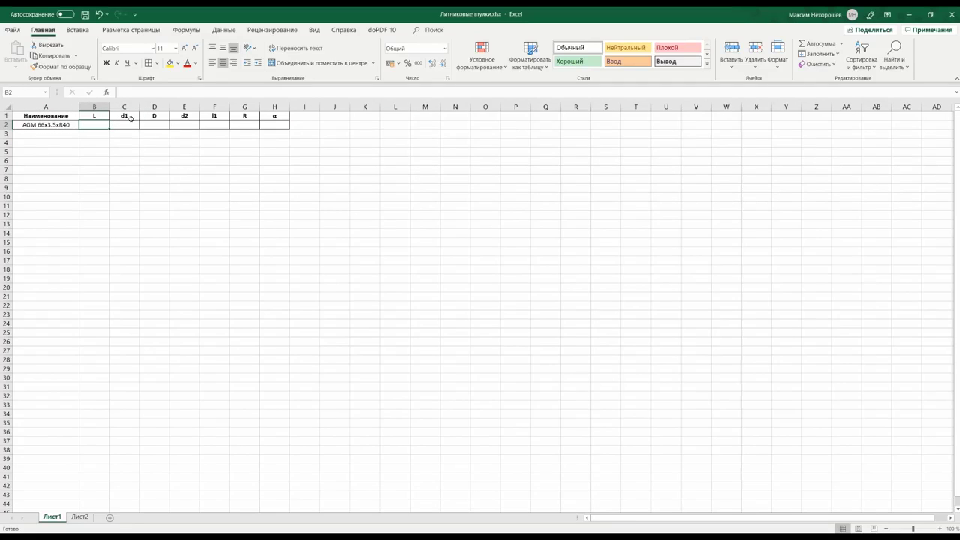
Insert ВПР into B2 with lookup value A2 and table Лист2!A2:H6
click(106, 92)
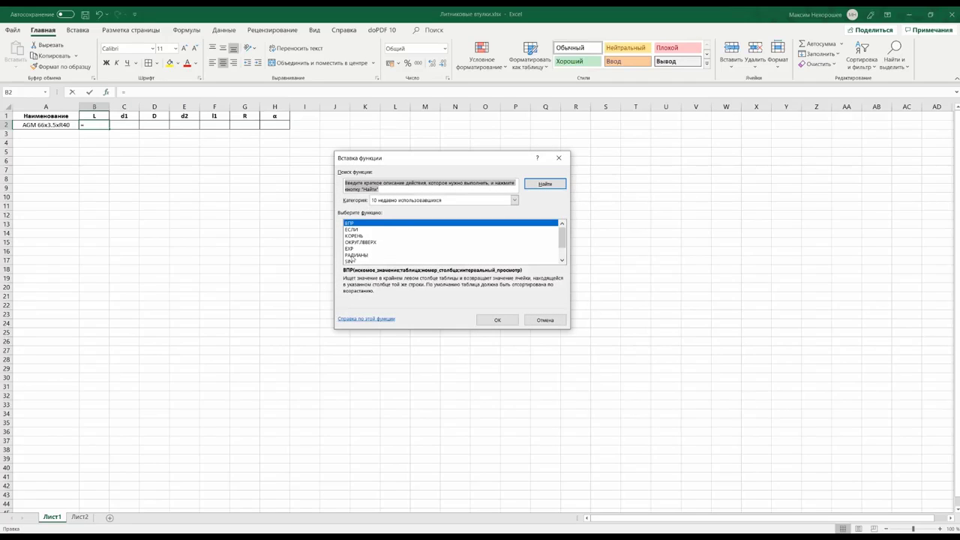
click(497, 320)
drag(366, 180, 318, 170)
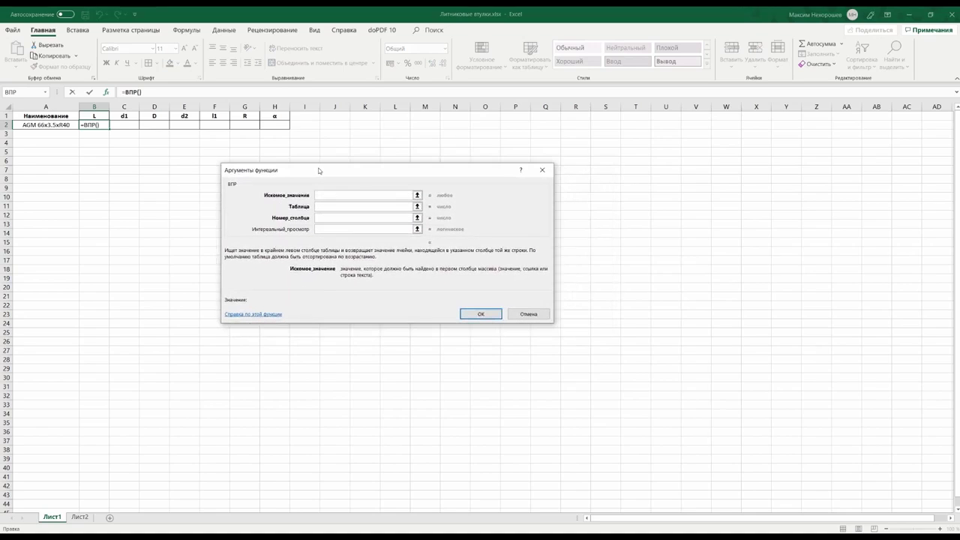
click(47, 126)
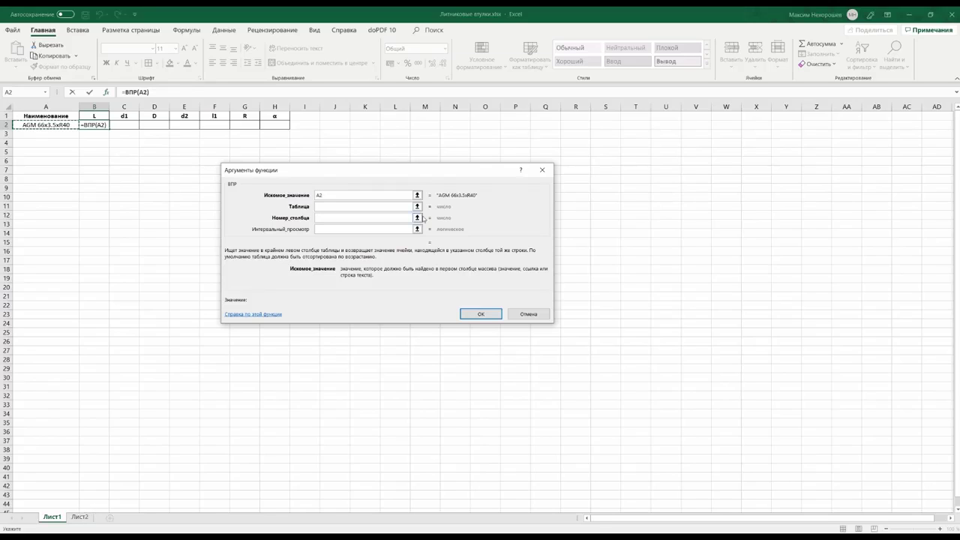
click(417, 206)
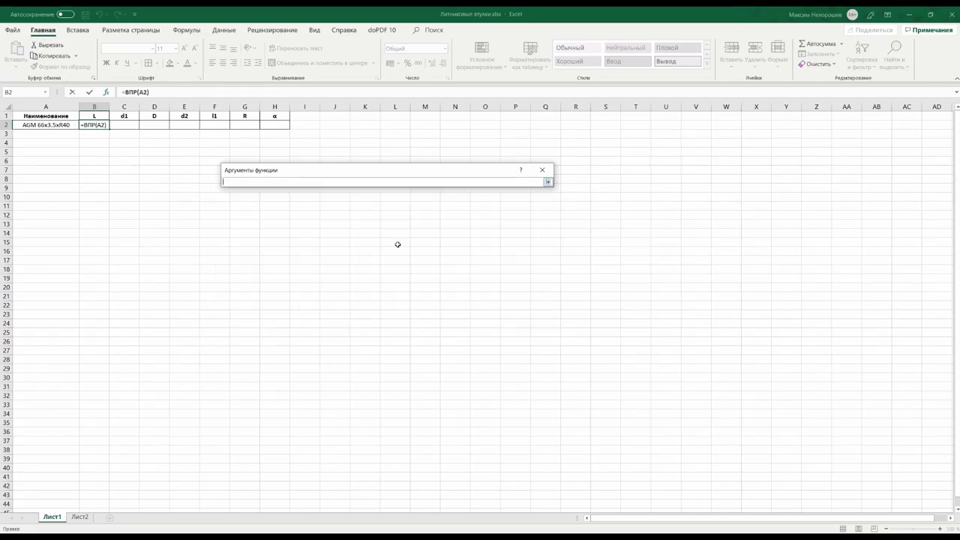
click(80, 517)
click(55, 126)
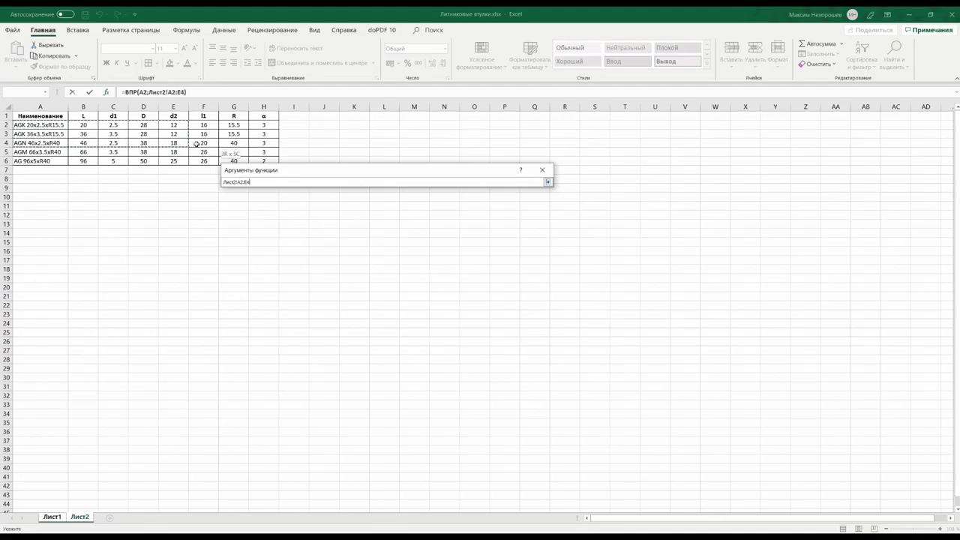
drag(55, 128, 263, 161)
click(547, 182)
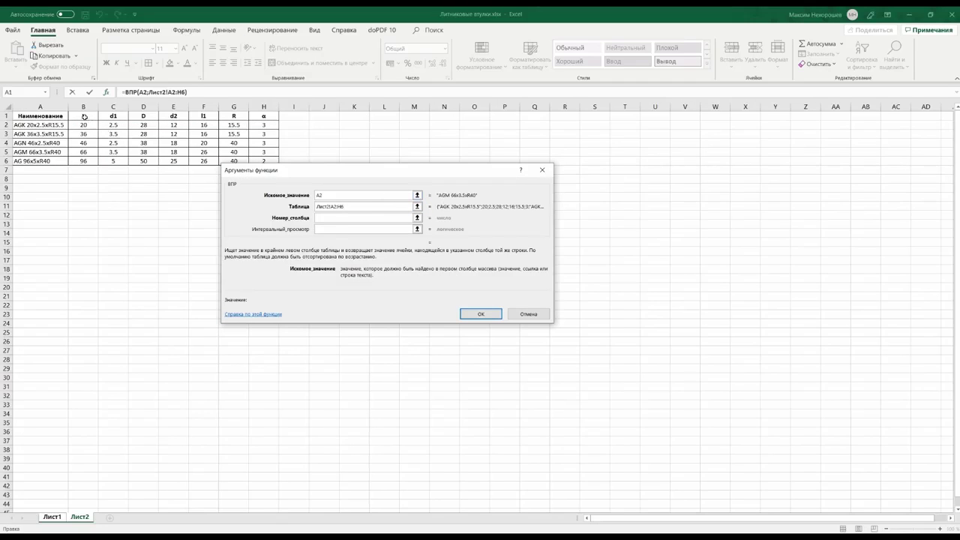
Set the column index to 2 and the match type to ЛОЖЬ, so B2 returns 66
click(334, 217)
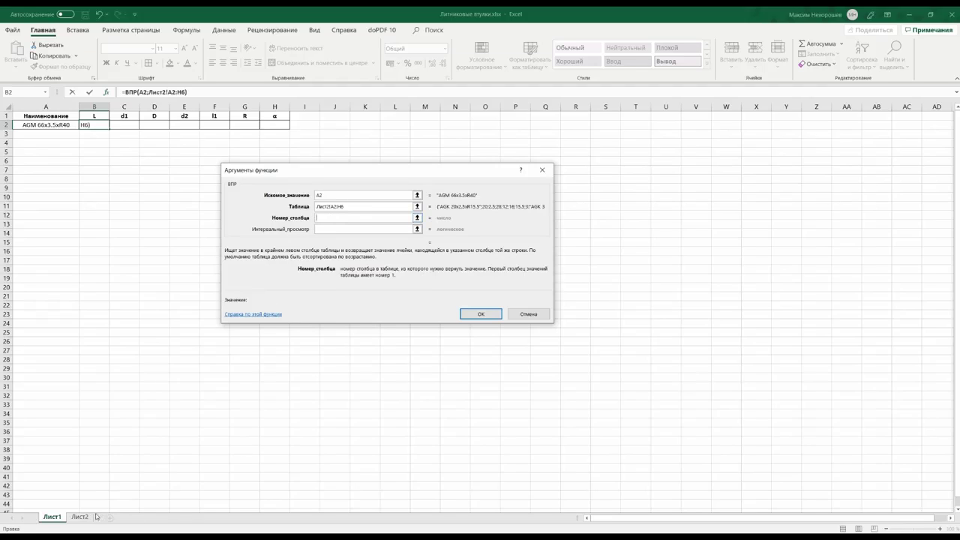
text(2)
click(336, 230)
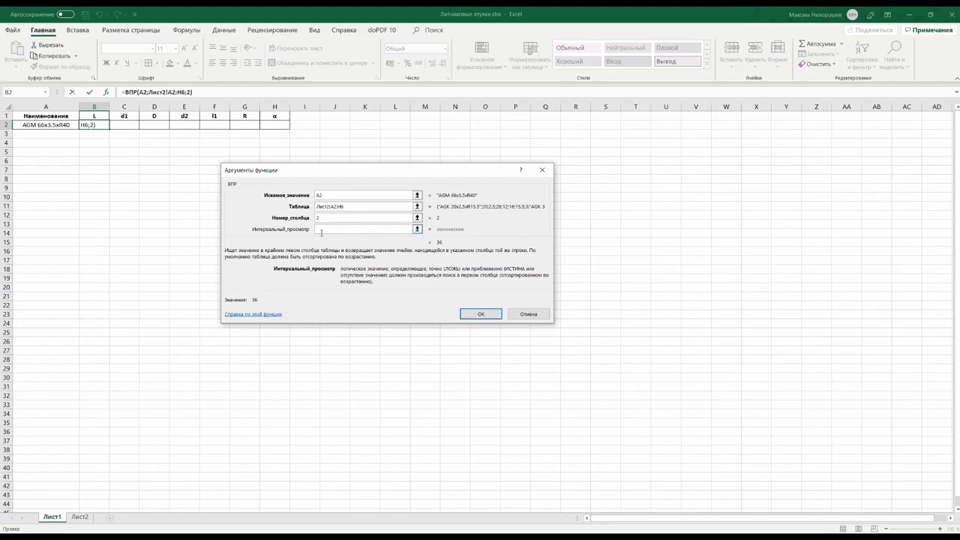
text(Ло)
text(жь)
click(491, 315)
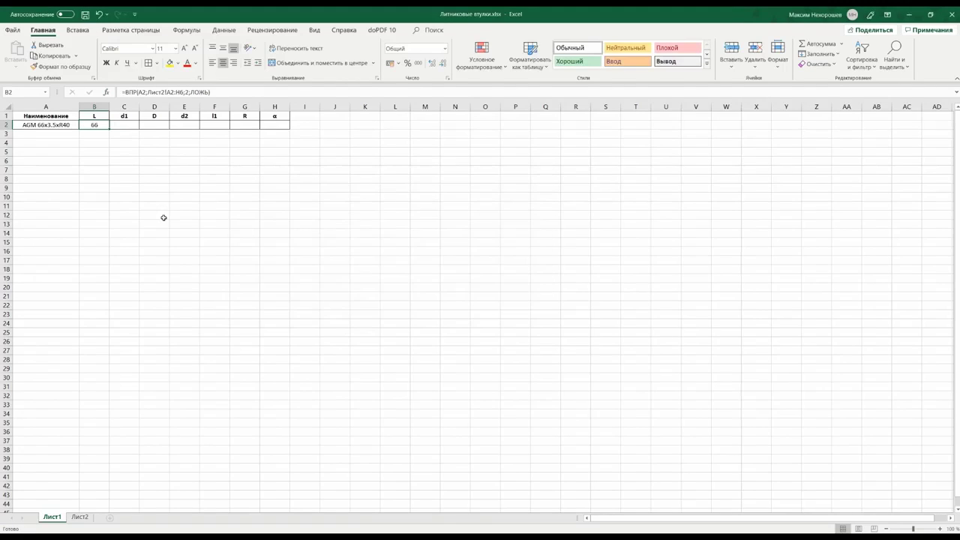
Try several bushing names in the A2 dropdown, ending on AGN 46x2.5xR40
click(72, 125)
click(82, 124)
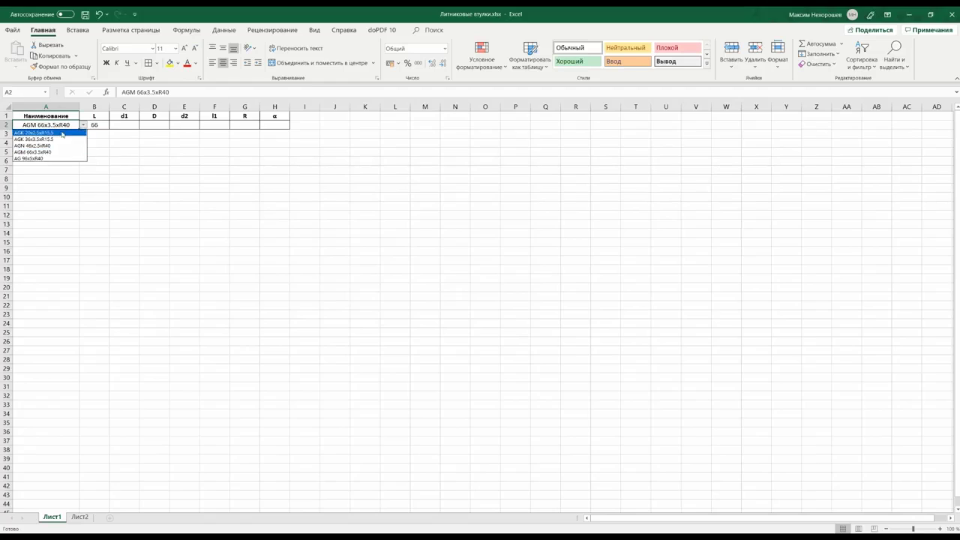
click(62, 134)
click(82, 124)
click(65, 139)
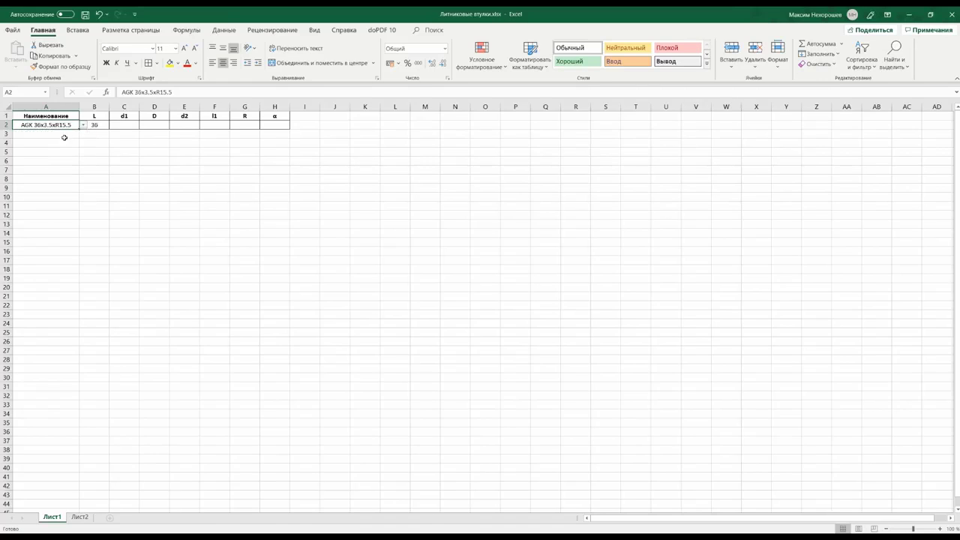
click(82, 124)
click(61, 139)
click(83, 125)
click(66, 144)
Copy B2's ВПР formula into C2 and adjust its column index for d1
click(95, 124)
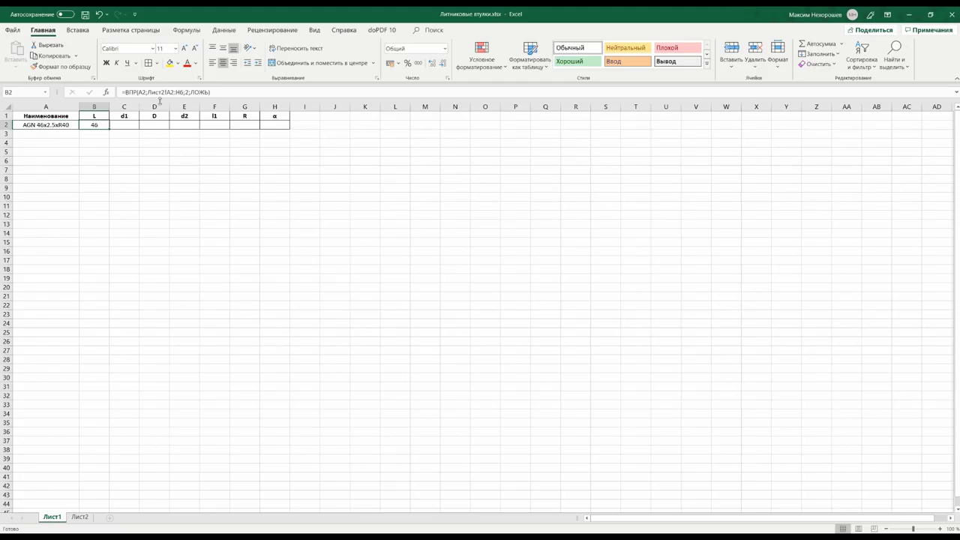
drag(220, 93, 122, 92)
right_click(132, 92)
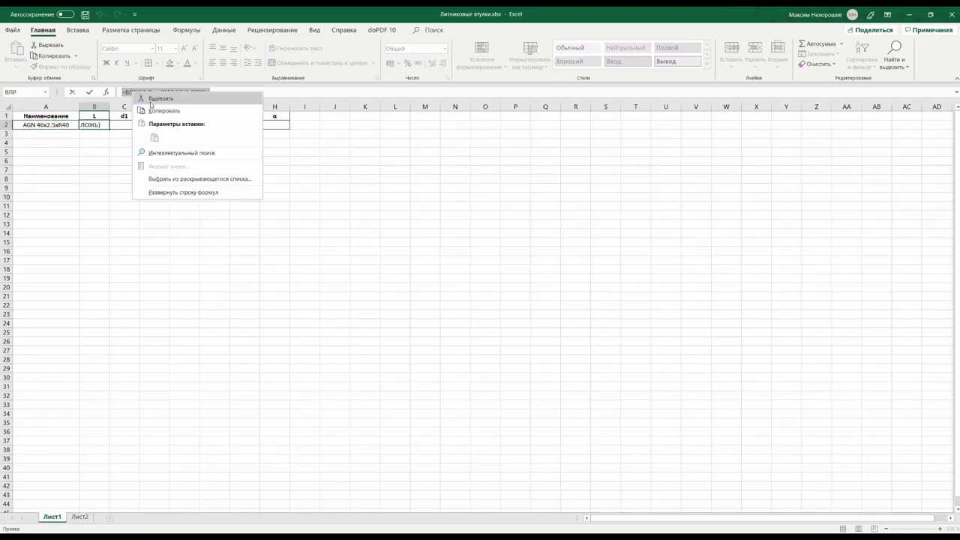
click(153, 111)
click(135, 122)
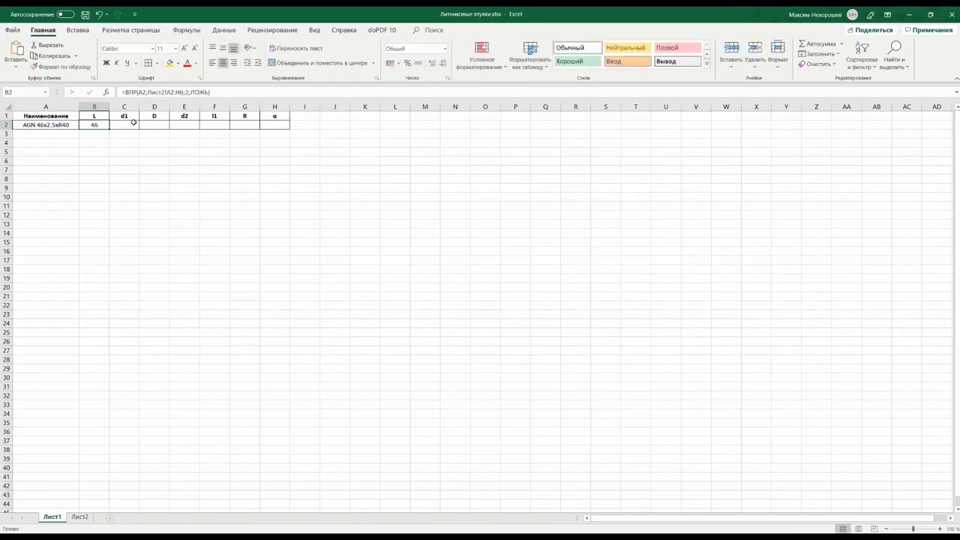
click(149, 92)
right_click(148, 91)
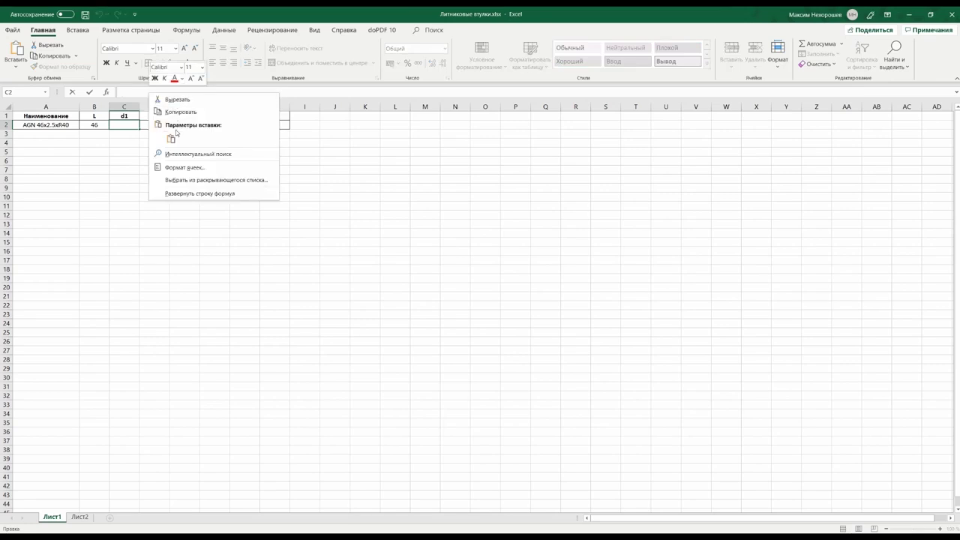
click(172, 137)
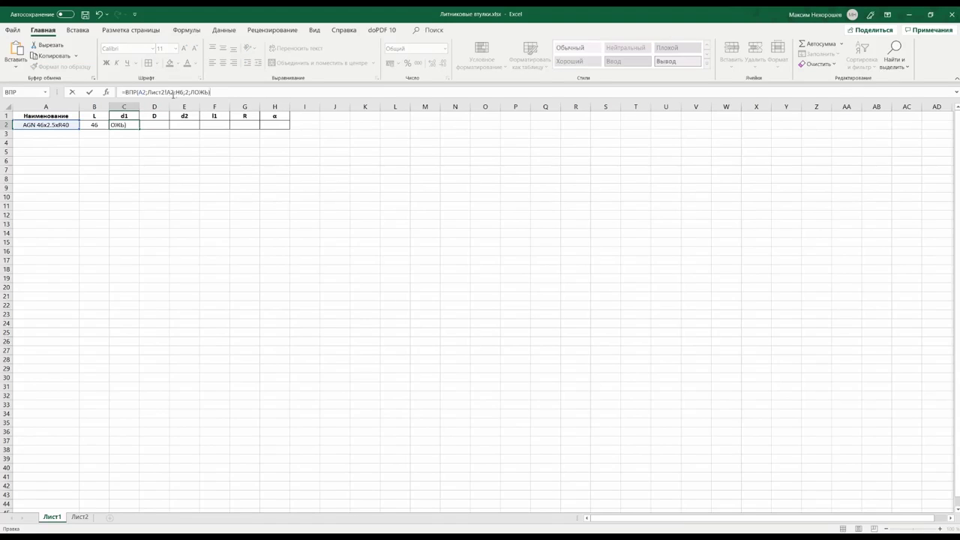
click(186, 92)
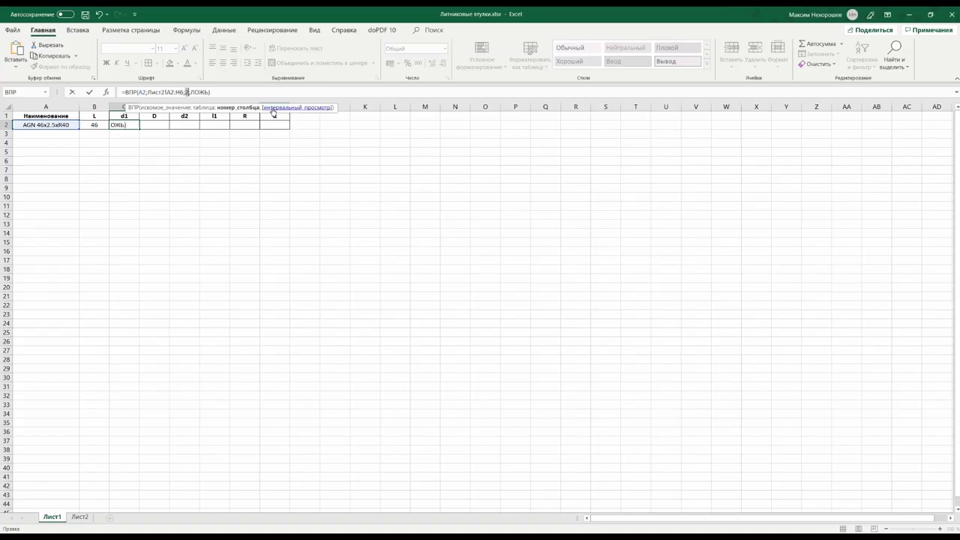
text(3)
key(Return)
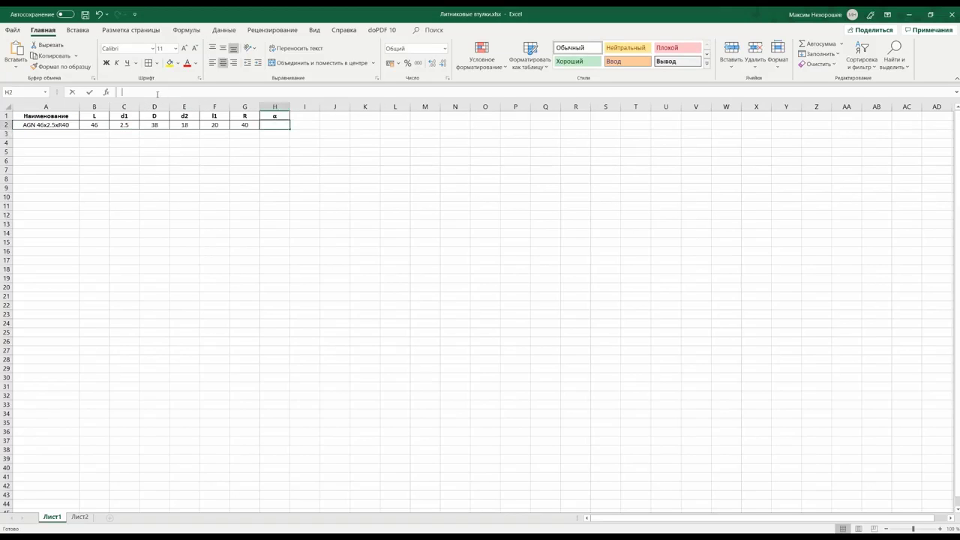
Paste the ВПР formula into H2 with column index 8 to look up α
right_click(157, 94)
click(182, 141)
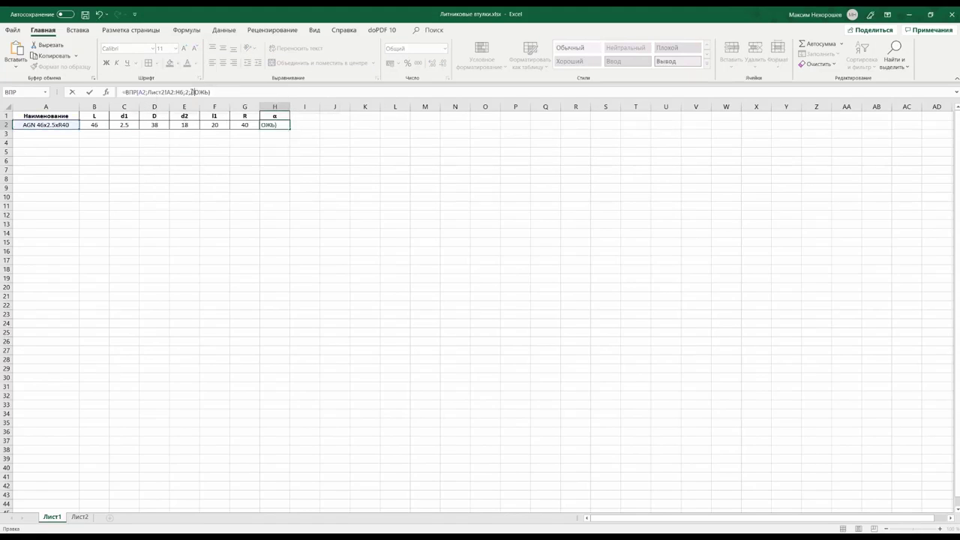
double_click(190, 92)
text(8)
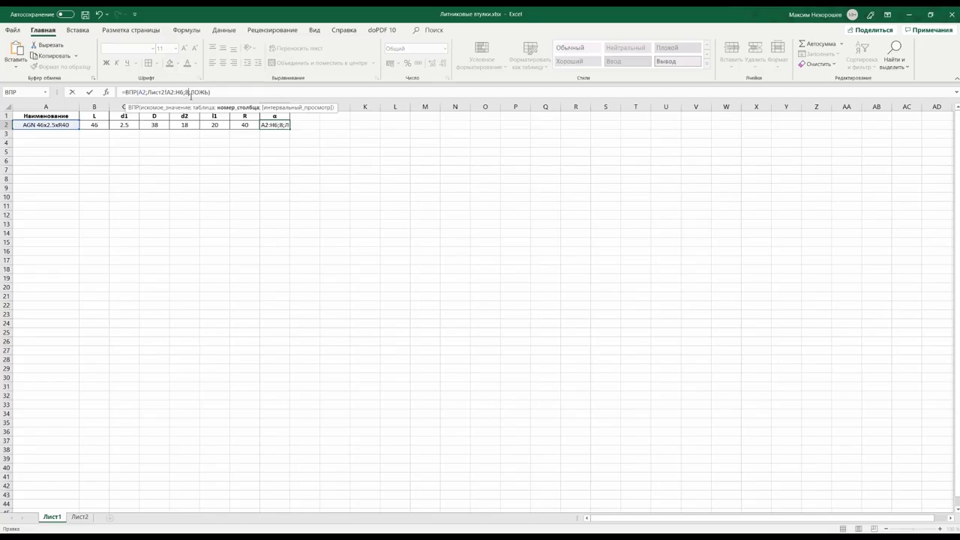
key(Return)
Cycle through A2 variants, ending on AG 96x5xR40, to check all dimensions update
click(67, 125)
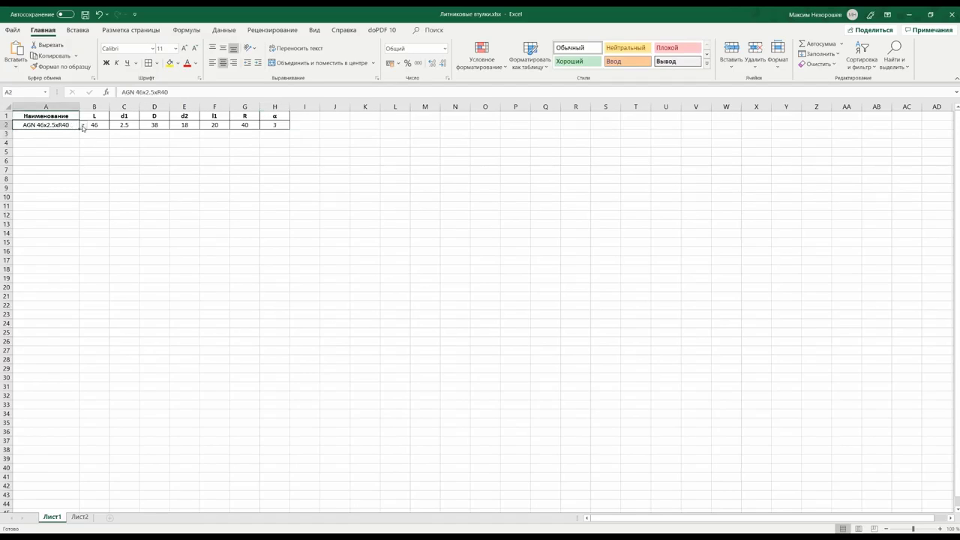
click(84, 125)
click(69, 132)
click(84, 124)
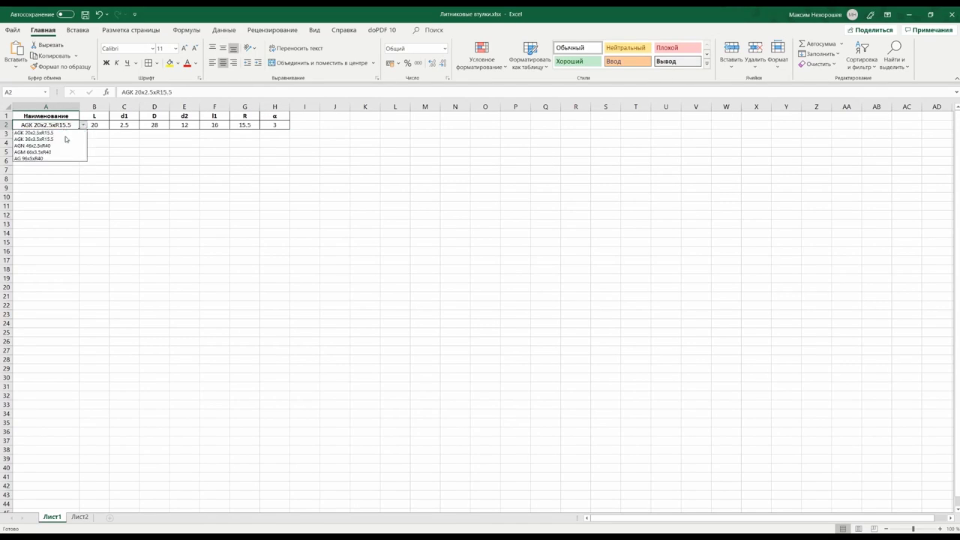
click(64, 140)
click(84, 125)
click(60, 150)
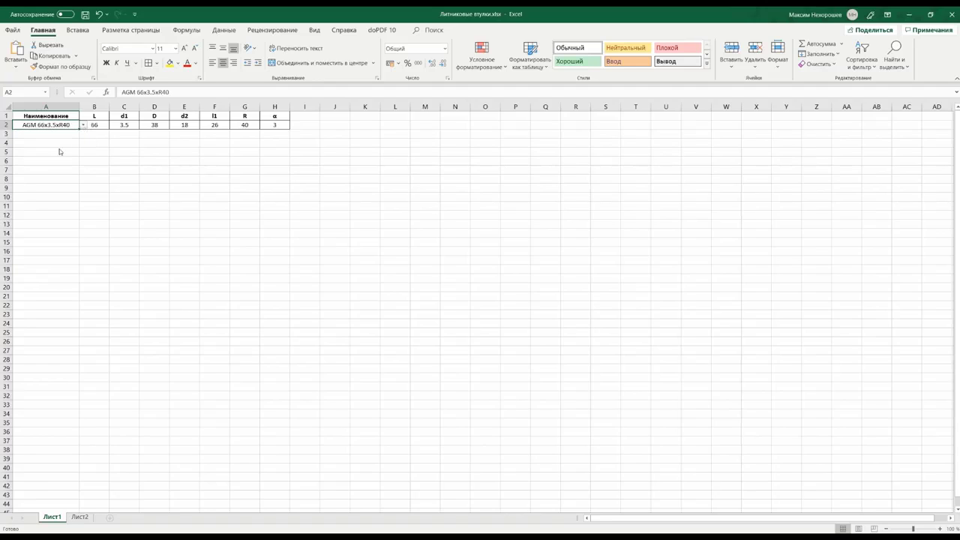
click(83, 125)
click(57, 153)
click(85, 15)
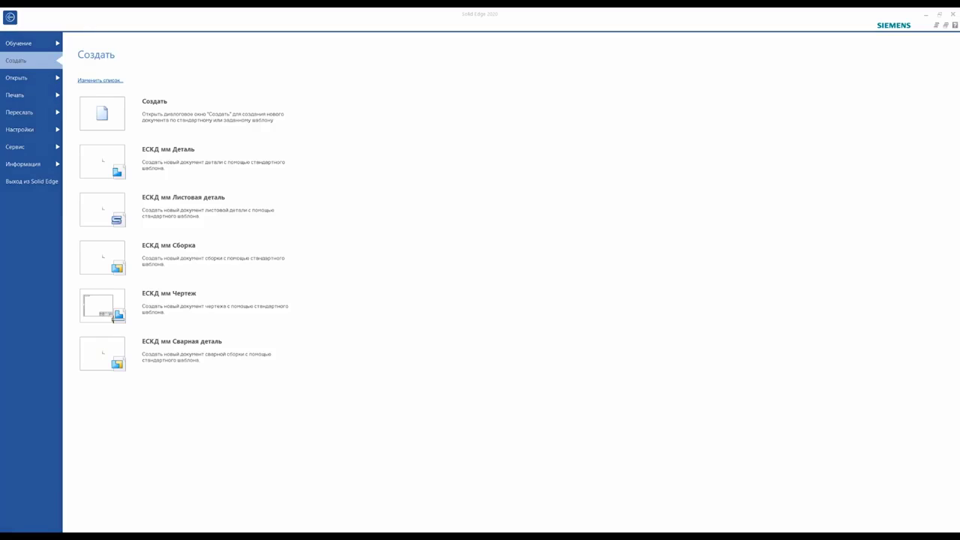
Create a new part from the ЕСКД мм Деталь template and switch it to ordinary modelling
click(167, 161)
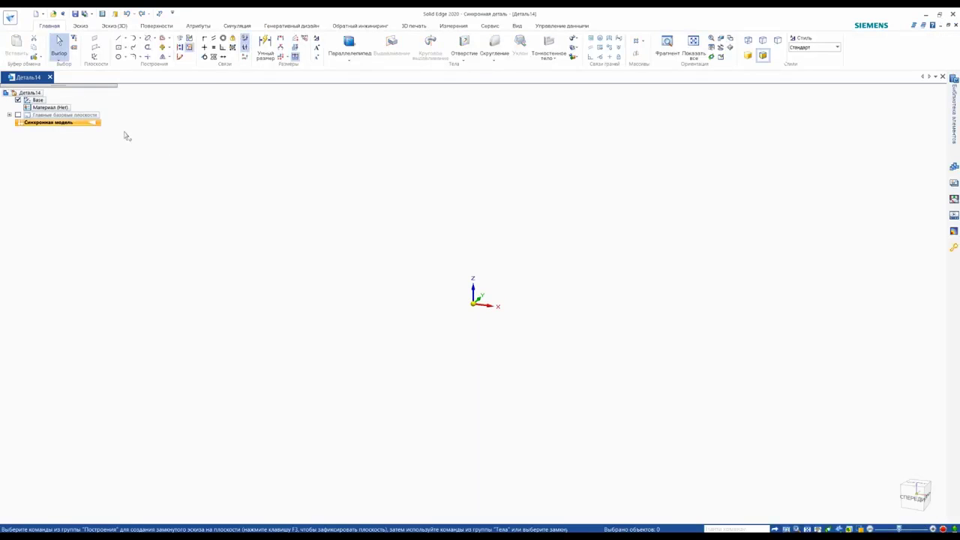
right_click(77, 122)
click(114, 207)
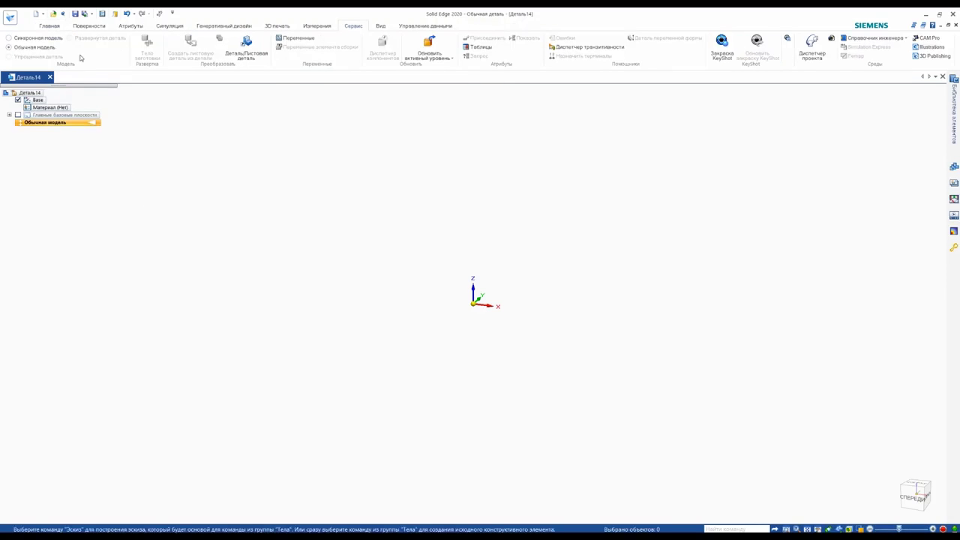
Save the new part as Литниковая втулка.par
click(75, 13)
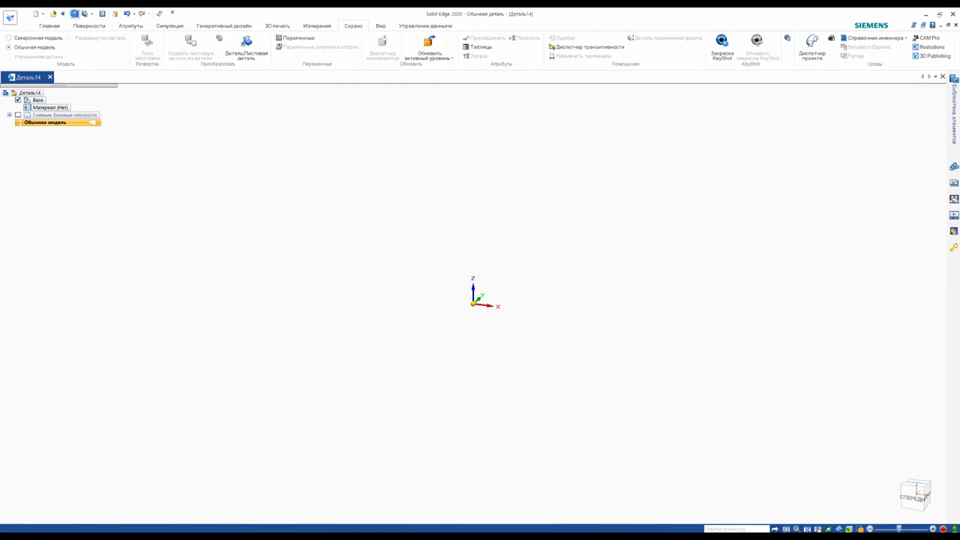
text(Литниковая втулка)
click(530, 315)
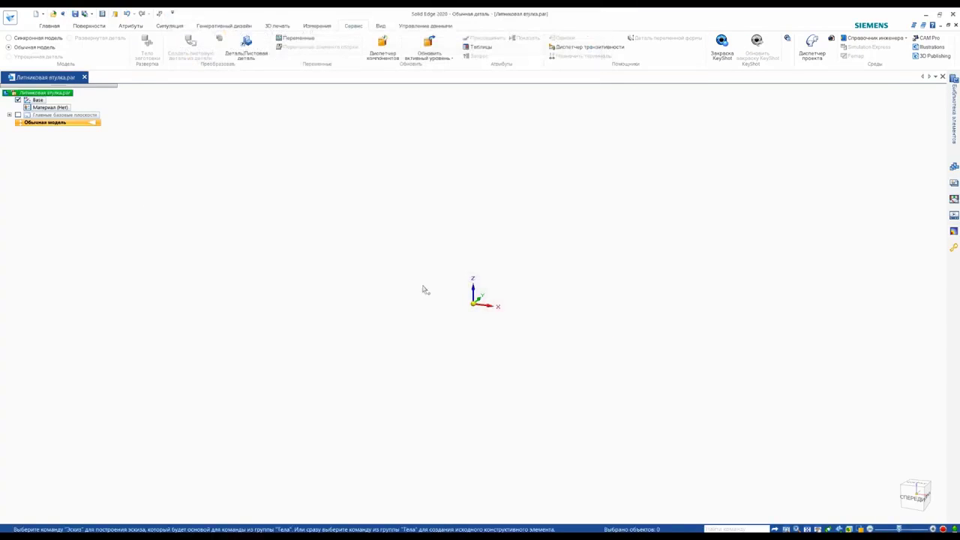
click(49, 26)
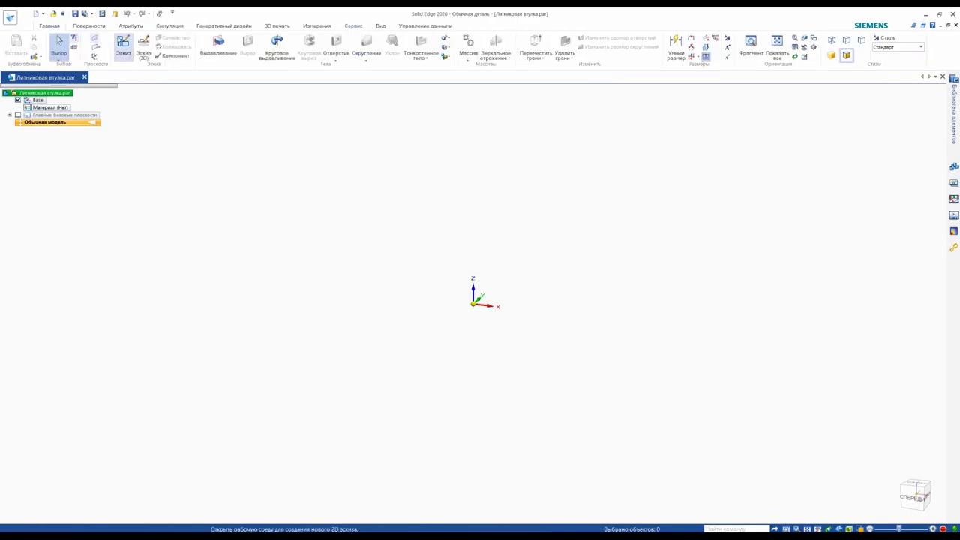
Start a sketch on the base plane and draw the top, vertical and long horizontal profile lines
click(123, 46)
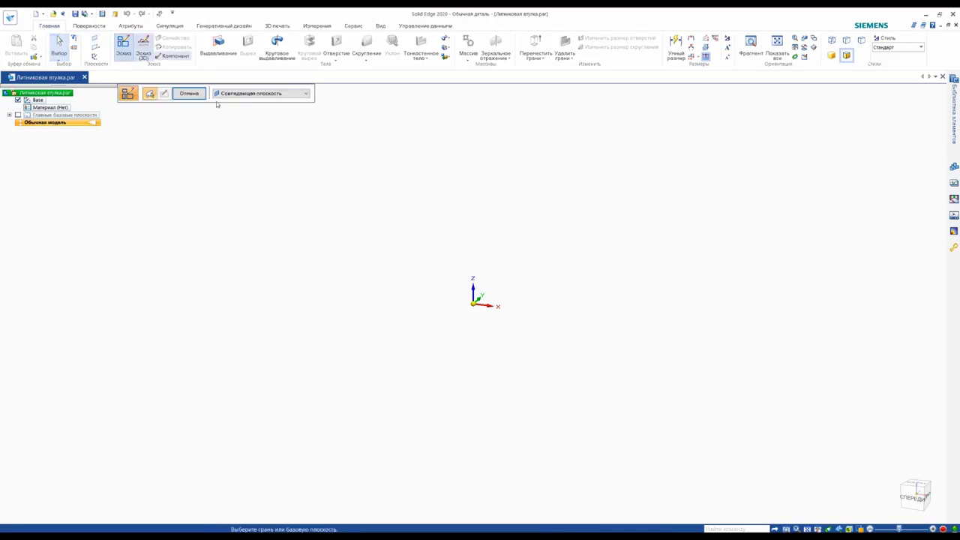
click(516, 291)
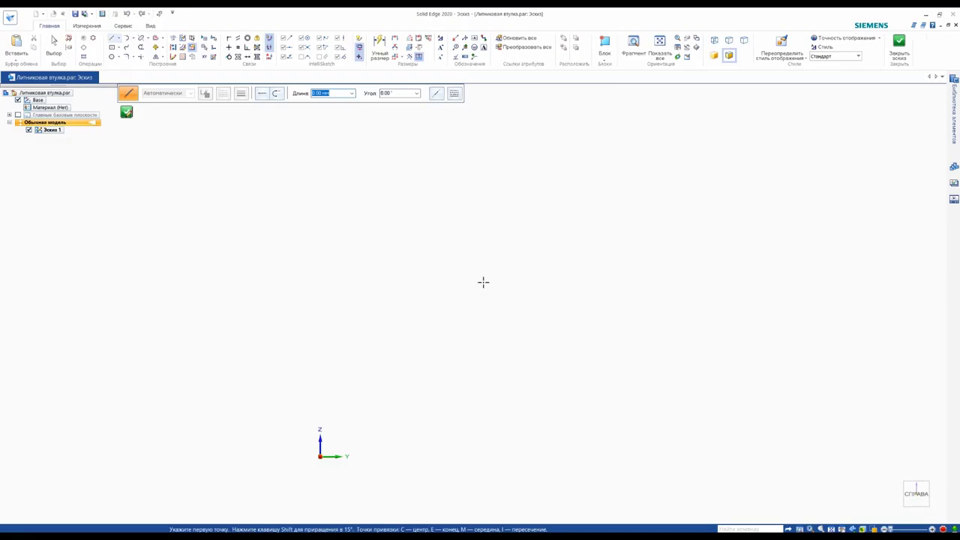
click(338, 123)
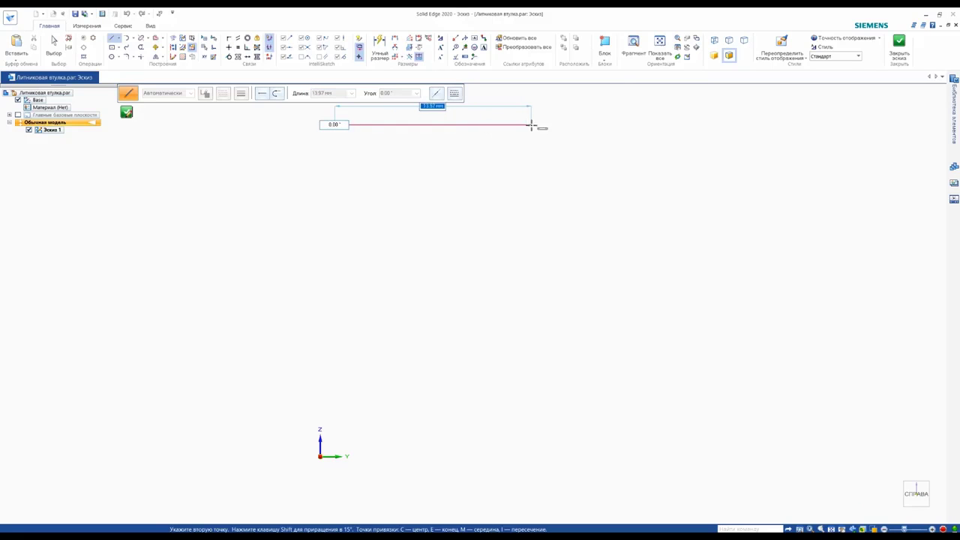
click(568, 124)
click(568, 253)
scroll(593, 255, down, 2)
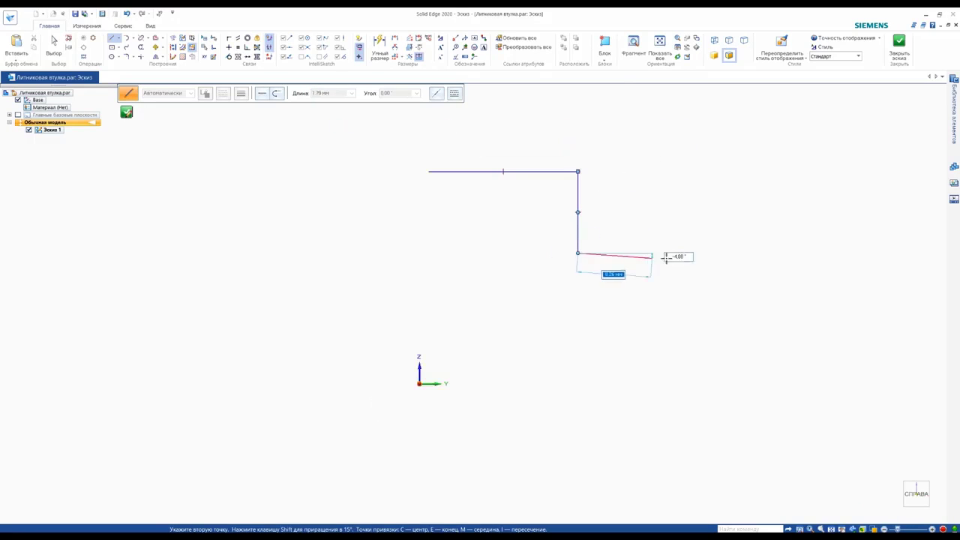
click(914, 252)
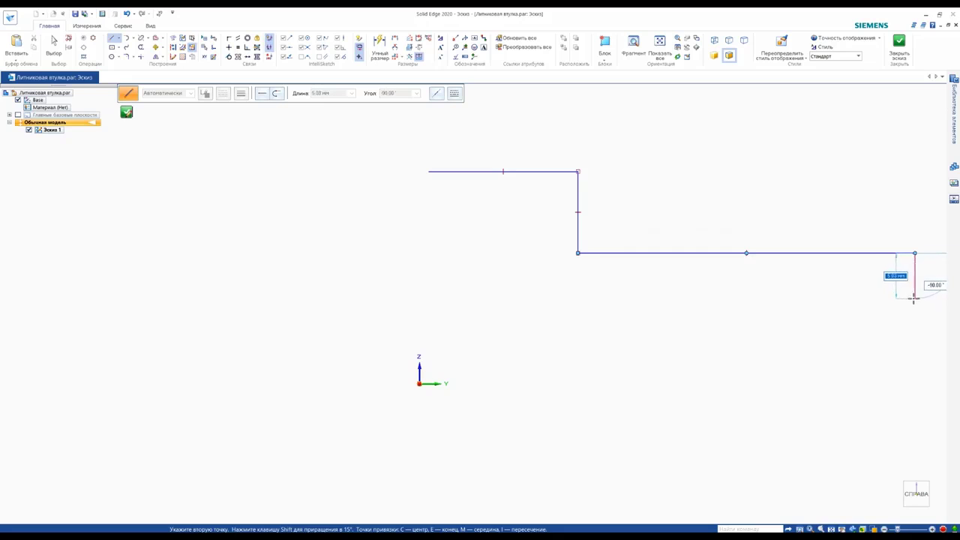
Add the short right edge, the sloped bottom edge and an arc, closing the profile
click(915, 298)
click(483, 324)
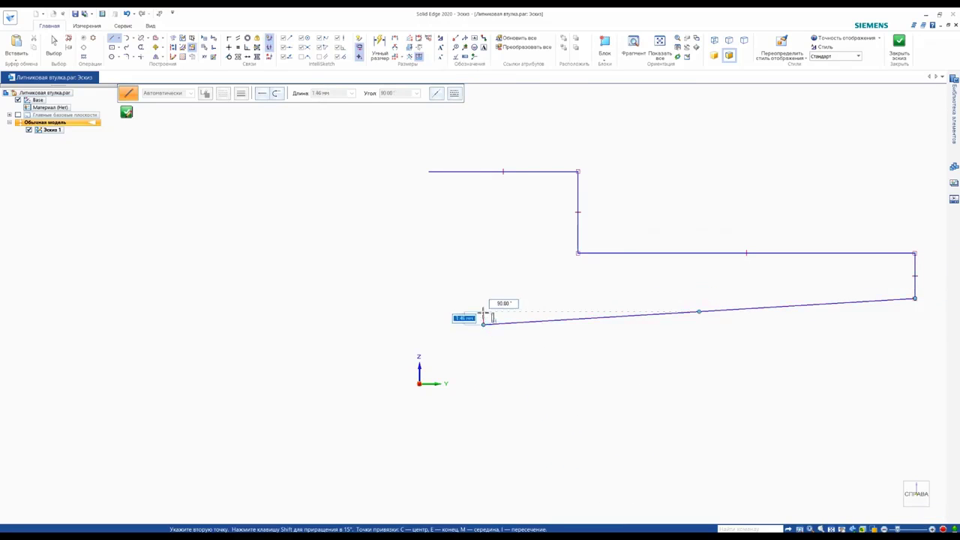
click(275, 93)
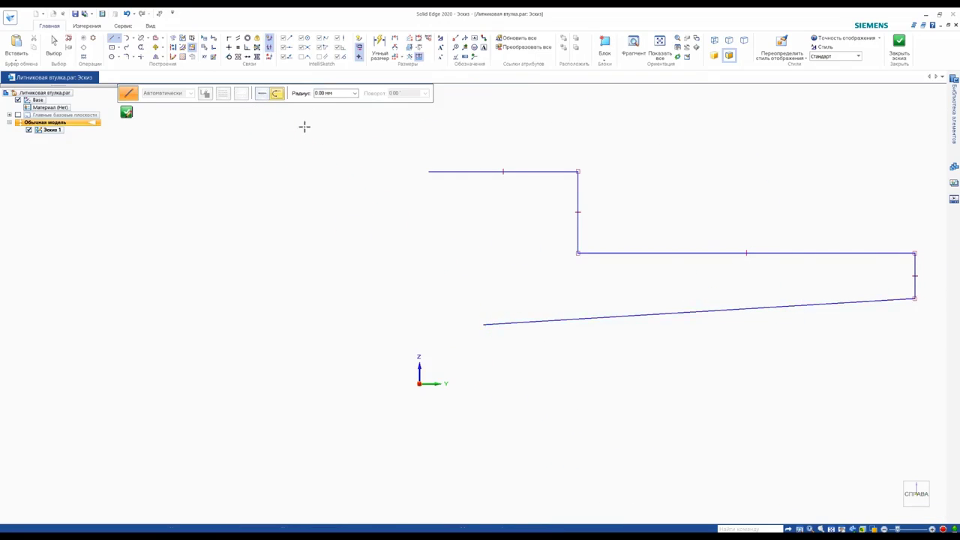
click(428, 237)
click(428, 172)
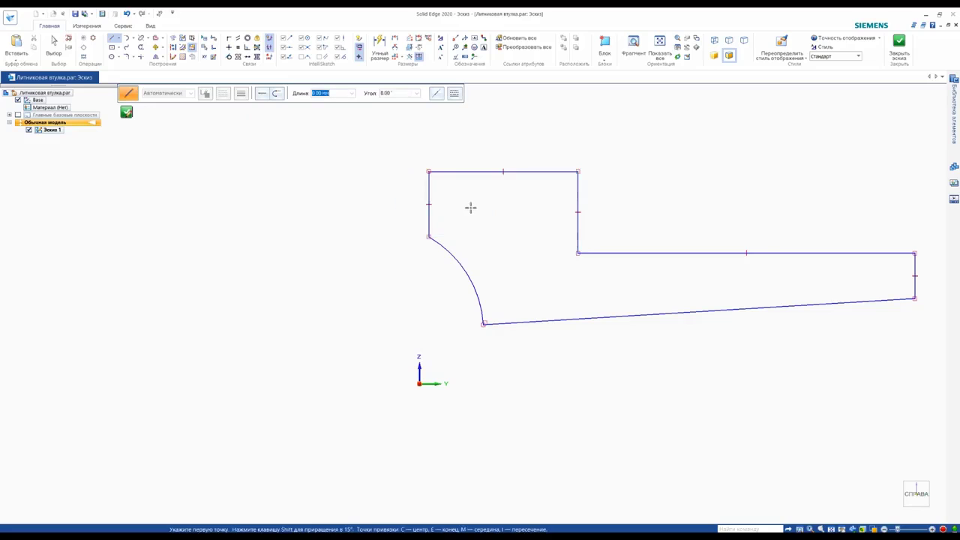
key(Escape)
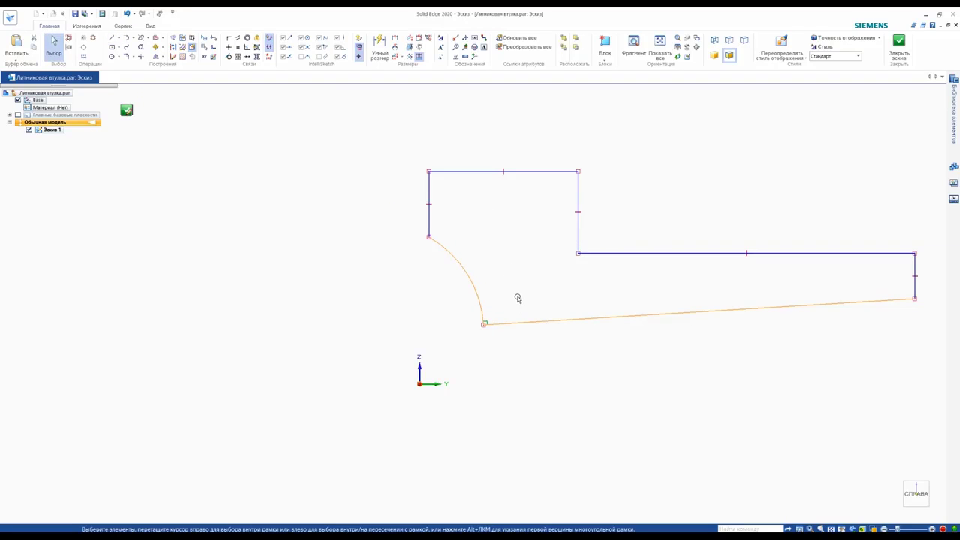
Drag the arc's centre down and to the left to reshape the curved end
scroll(518, 299, down, 1)
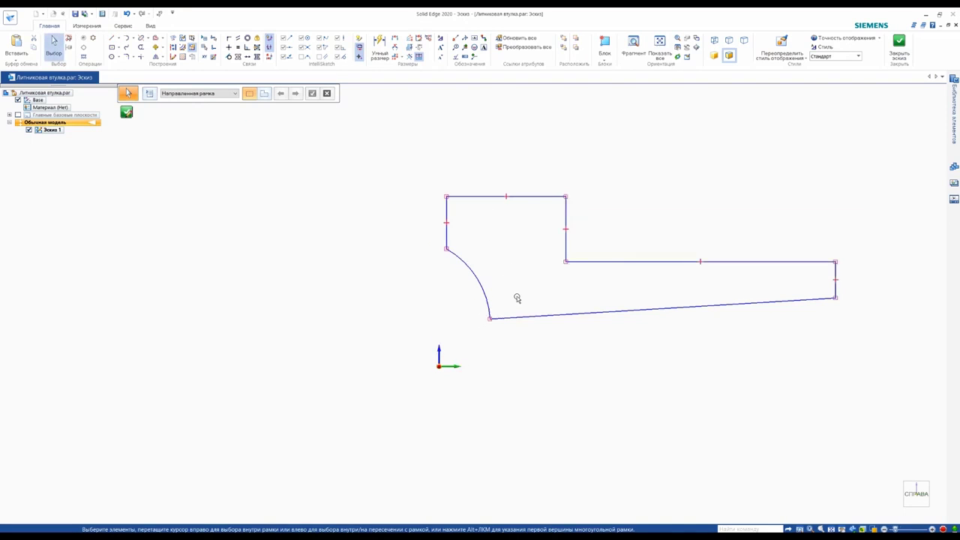
click(478, 293)
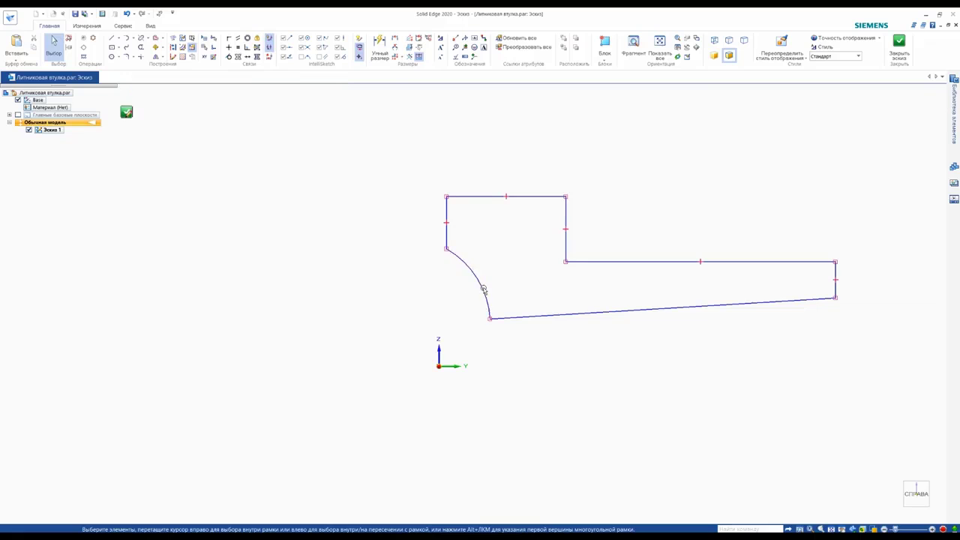
drag(401, 325, 332, 369)
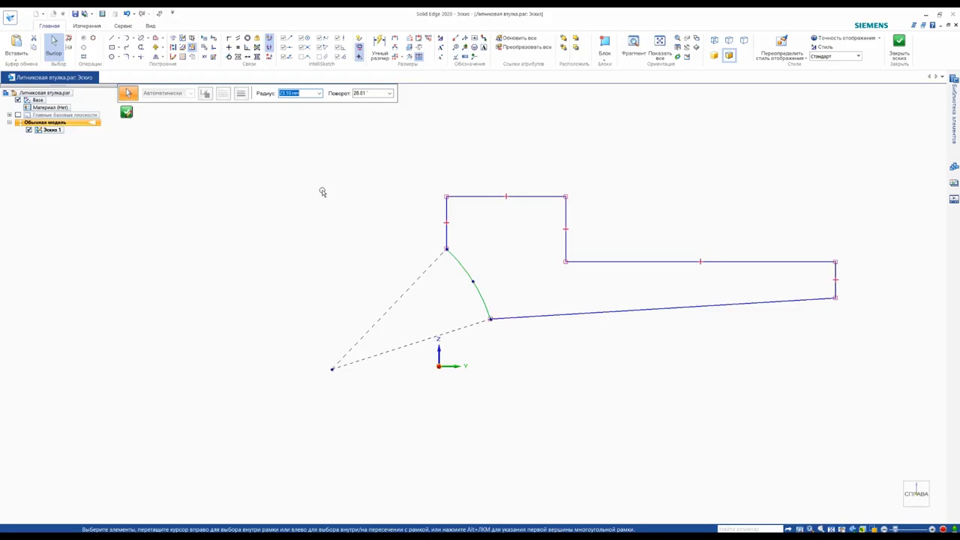
key(Escape)
Connect the arc centre to the origin's horizontal and the left edge's endpoint to the vertical axis
click(229, 47)
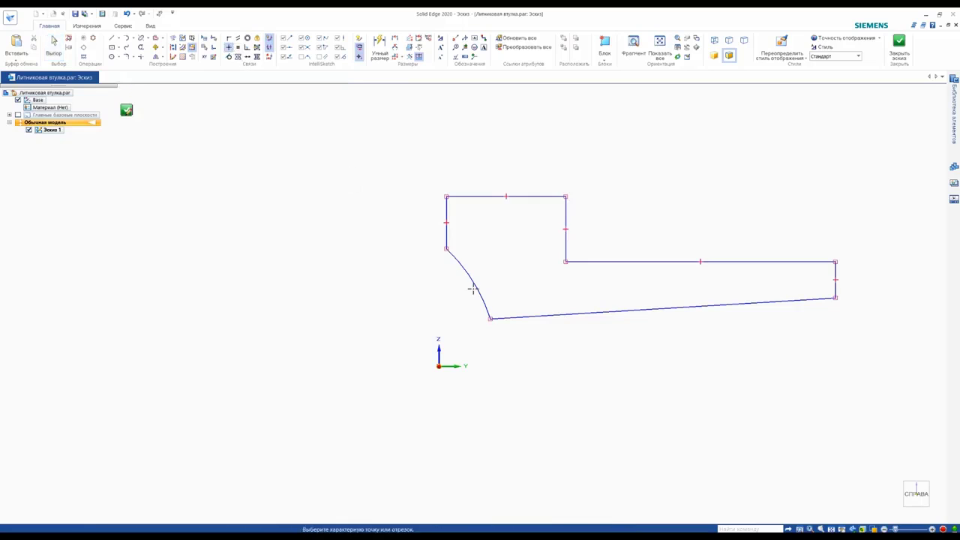
click(331, 369)
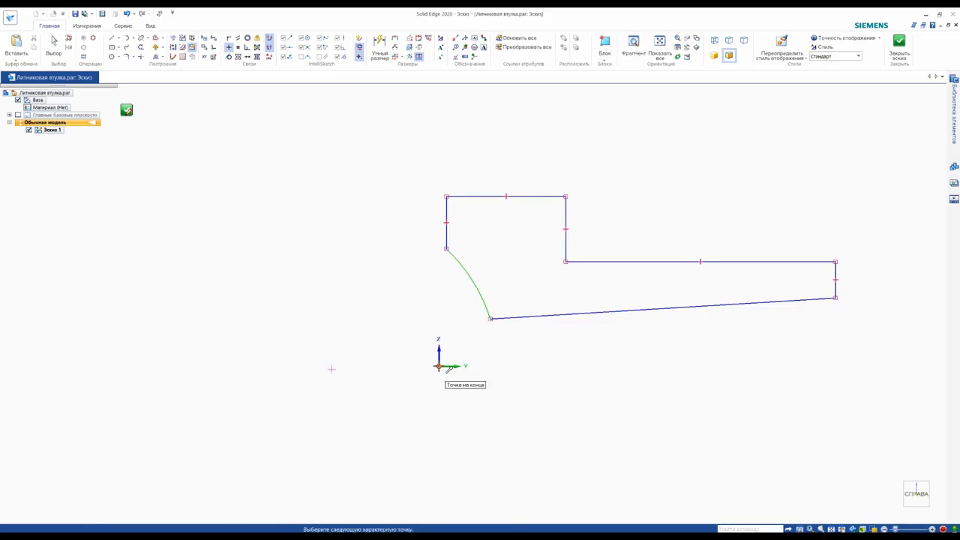
click(440, 366)
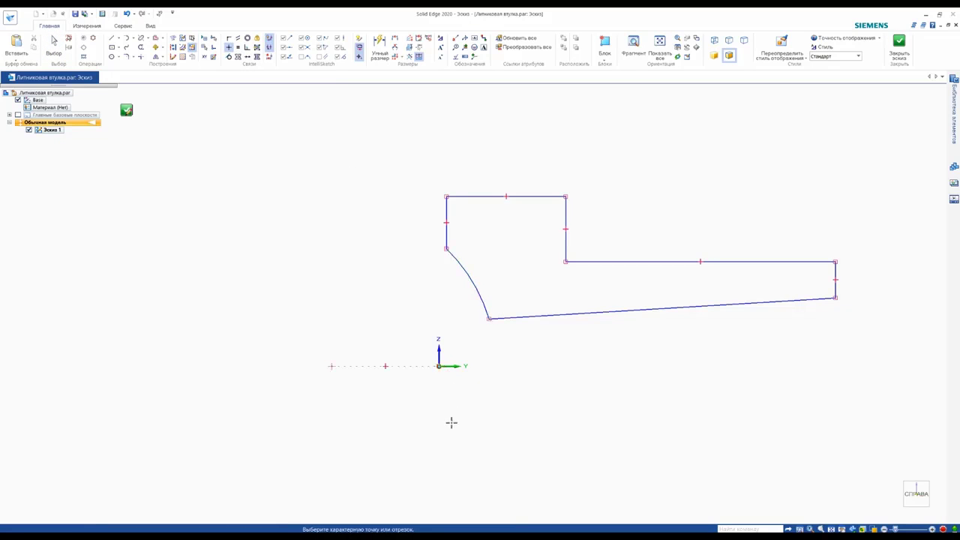
click(447, 249)
click(439, 366)
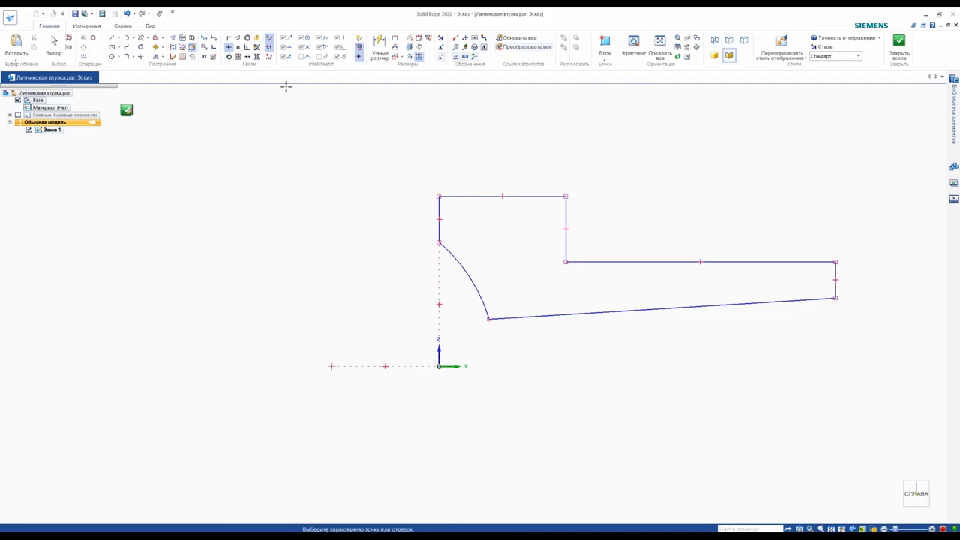
click(111, 38)
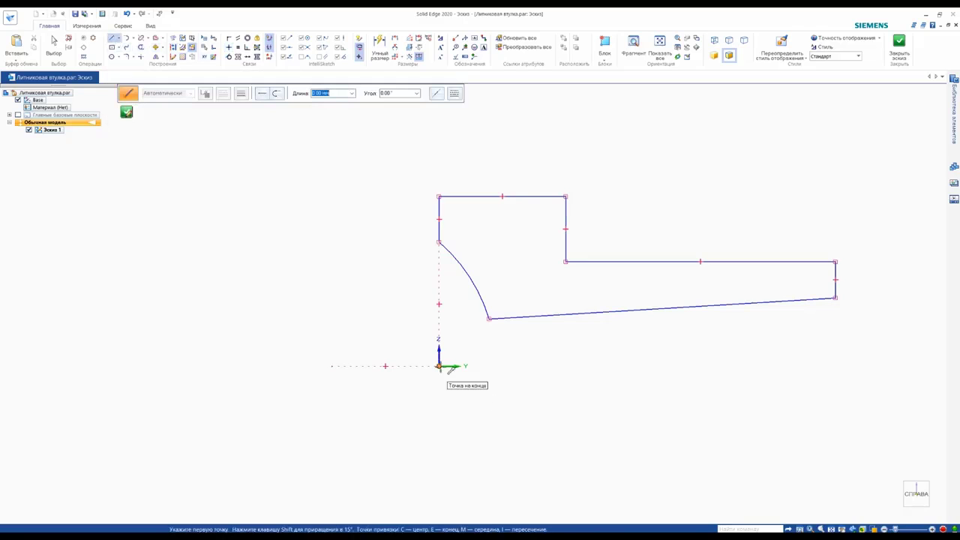
Draw a horizontal construction axis from the origin, with its end aligned to the right edge
click(439, 366)
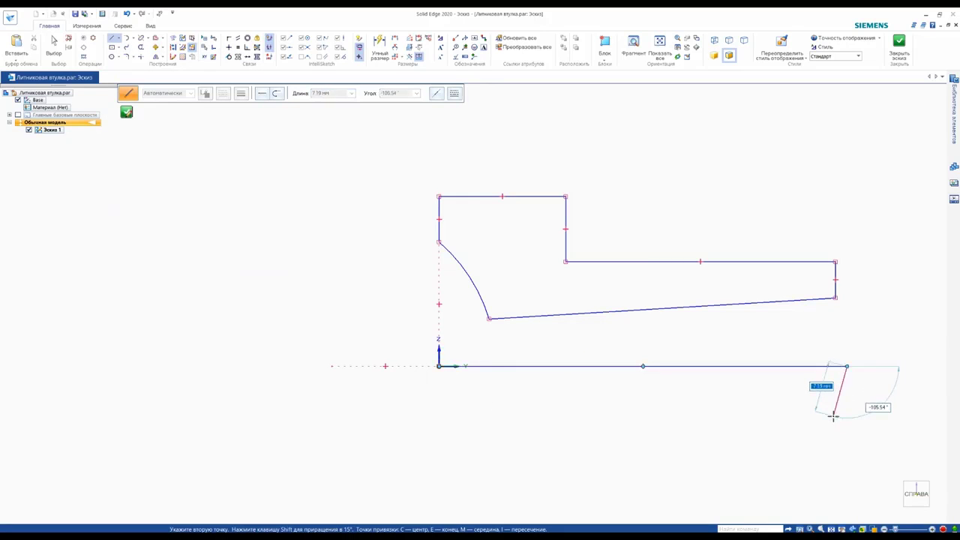
key(Escape)
click(184, 57)
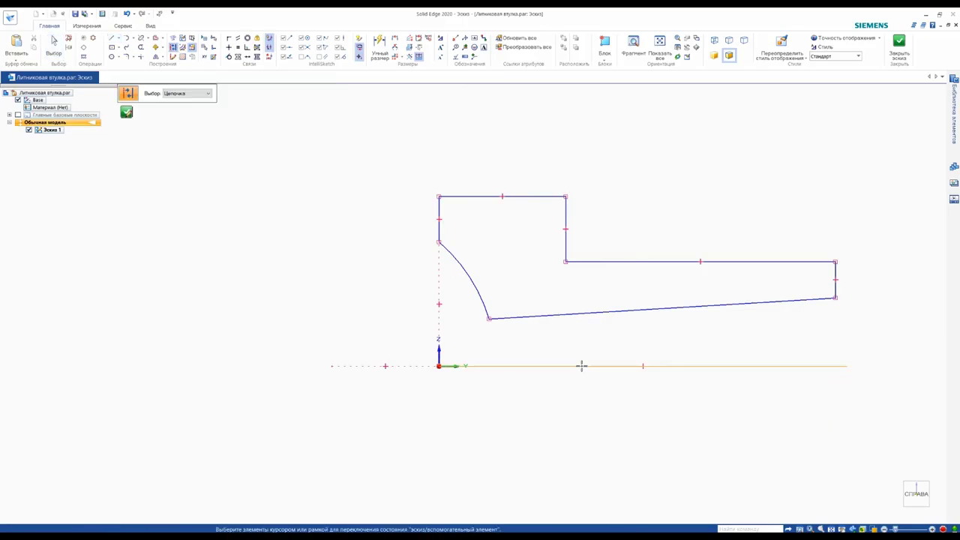
click(581, 366)
click(229, 47)
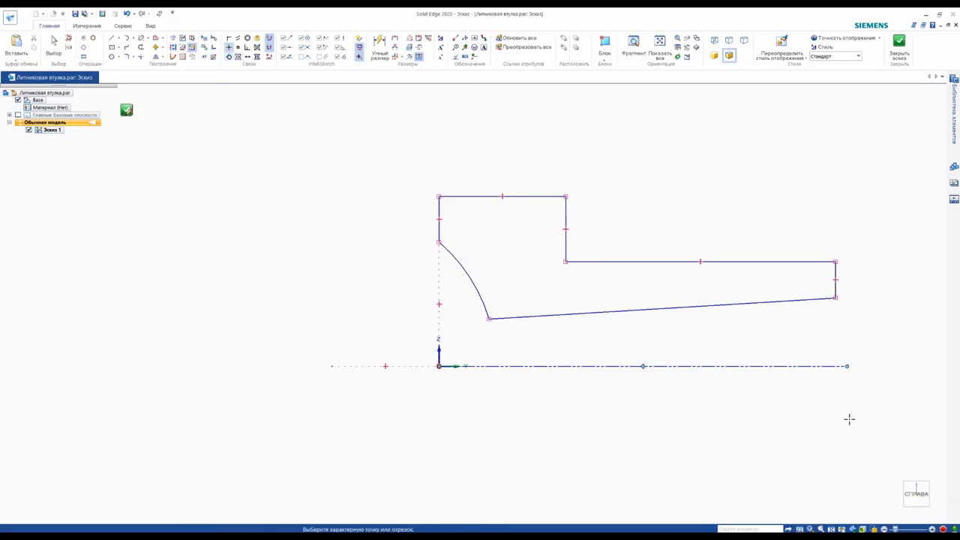
click(849, 367)
click(837, 296)
Mirror the sloped bottom edge across the axis and make the copy construction geometry
click(156, 56)
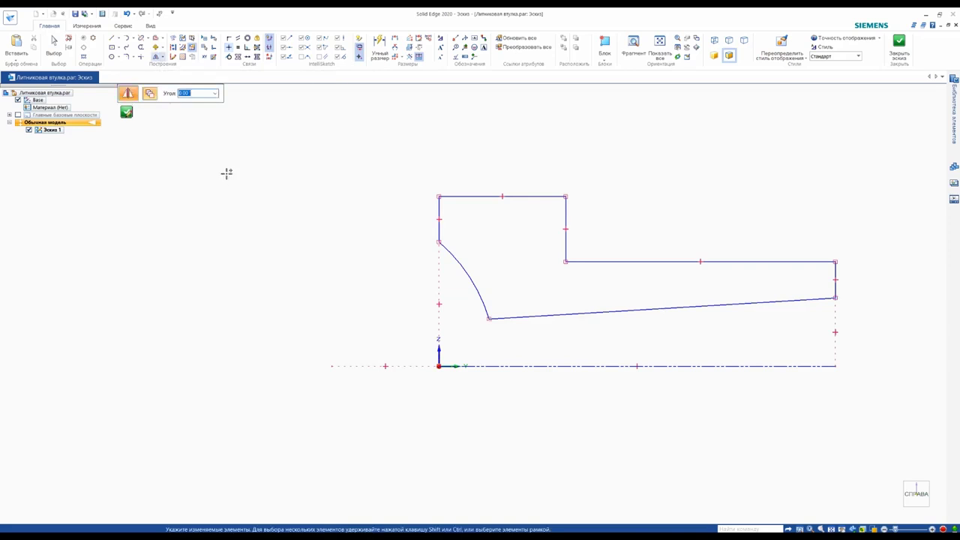
click(561, 314)
click(573, 367)
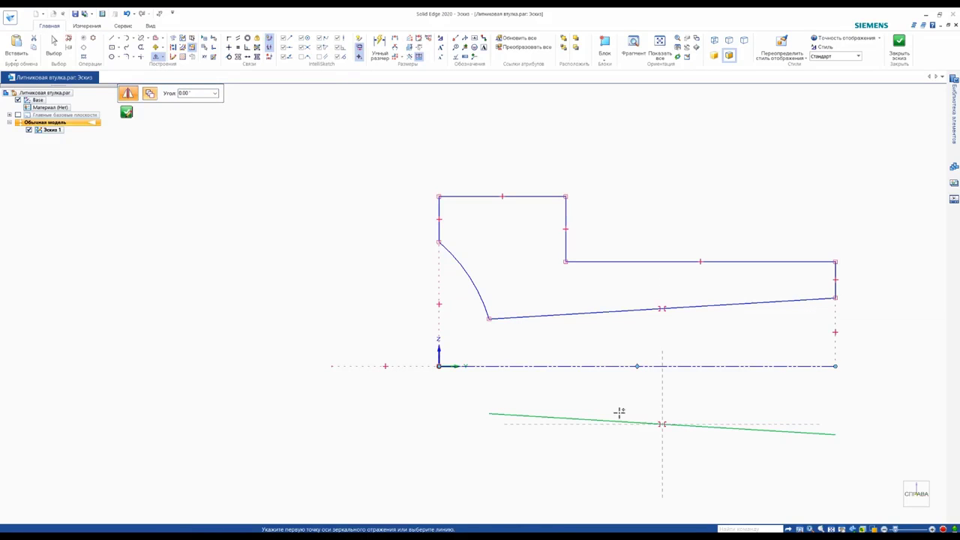
key(Escape)
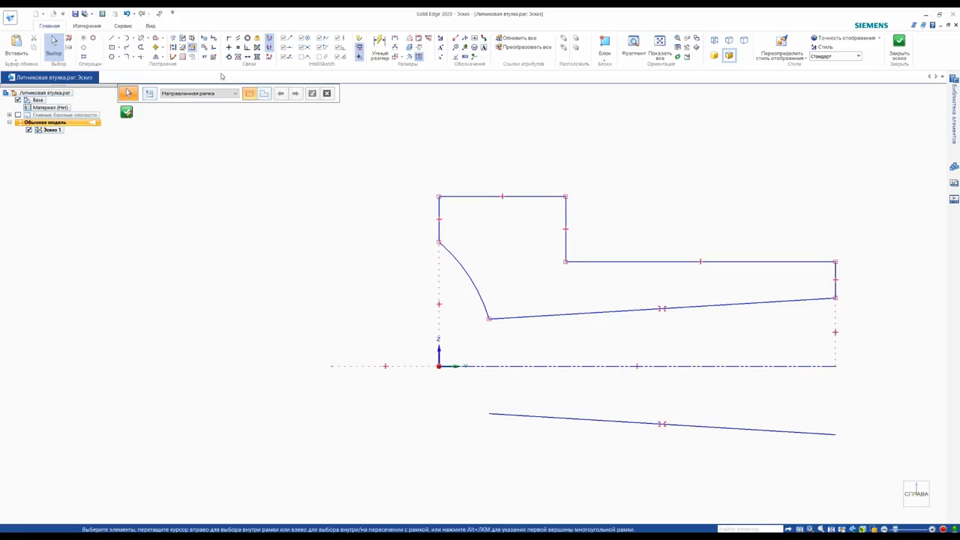
click(172, 48)
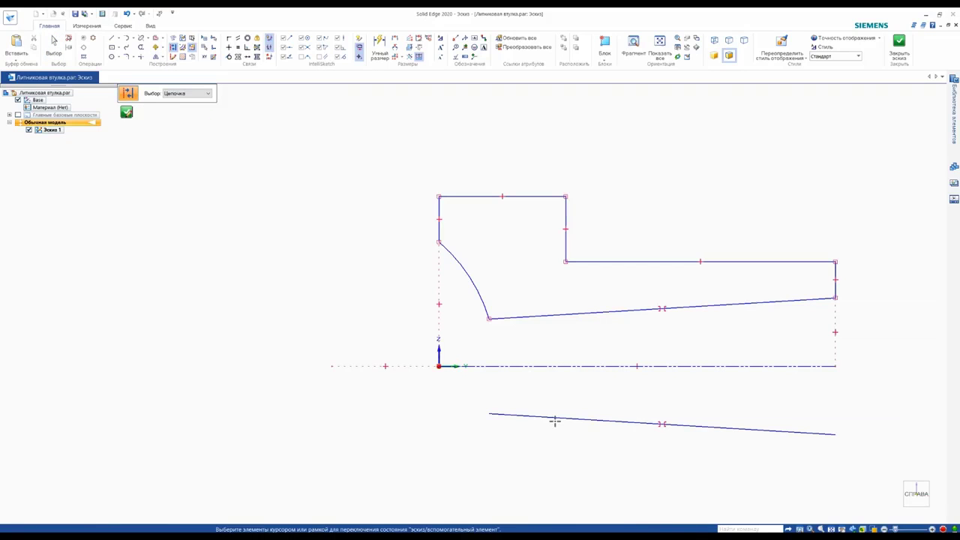
click(556, 418)
scroll(436, 381, down, 2)
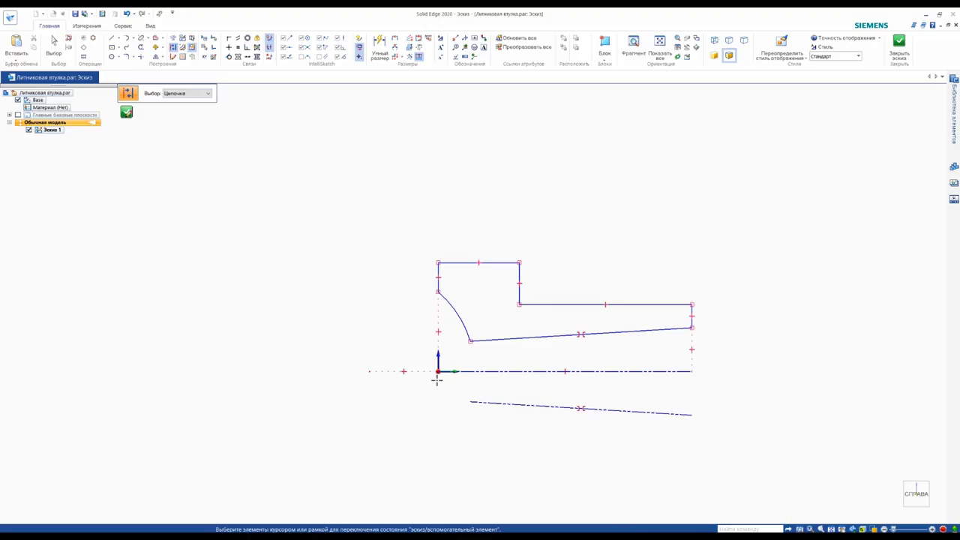
scroll(437, 380, up, 1)
scroll(437, 381, up, 1)
key(Escape)
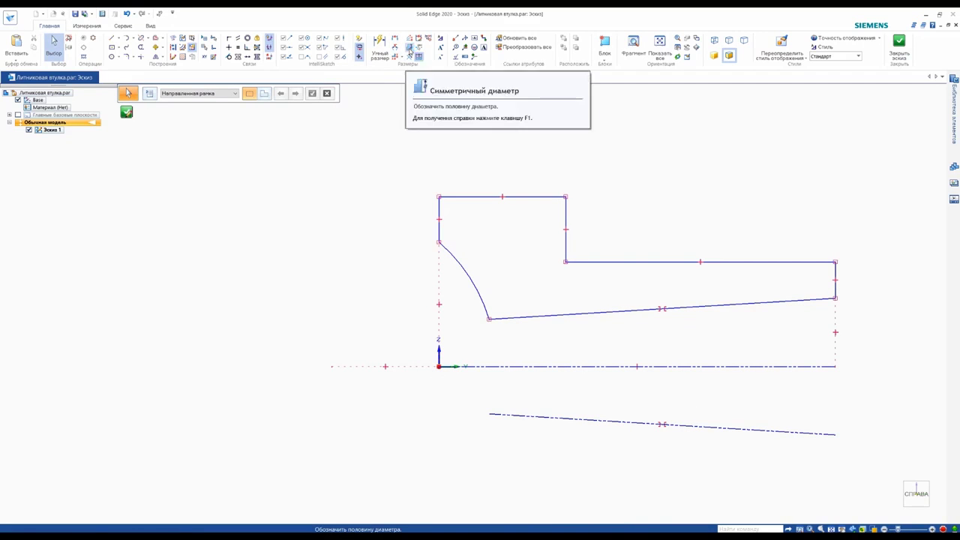
Dimension the arc's lower endpoint about the axis as Ø25 and move the dimension closer to the profile
click(410, 47)
click(544, 367)
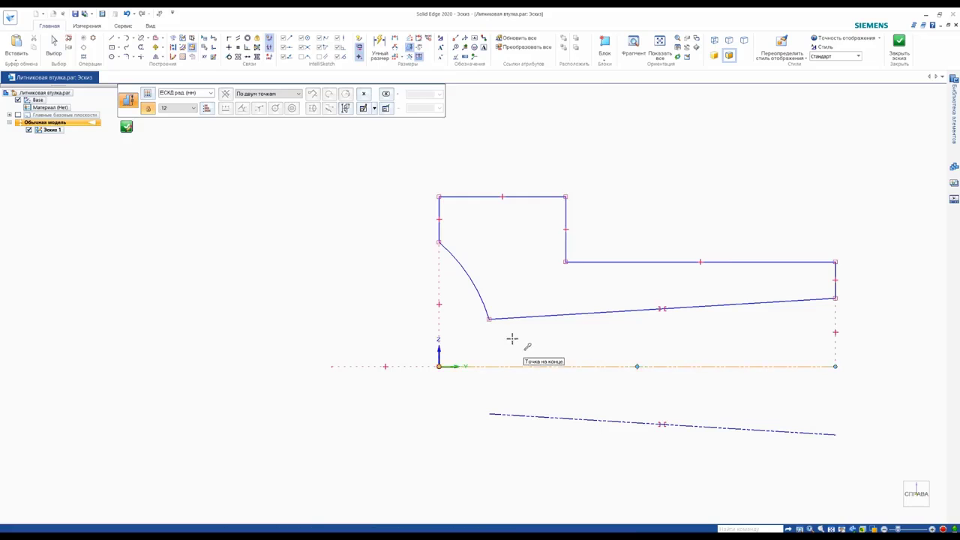
click(489, 319)
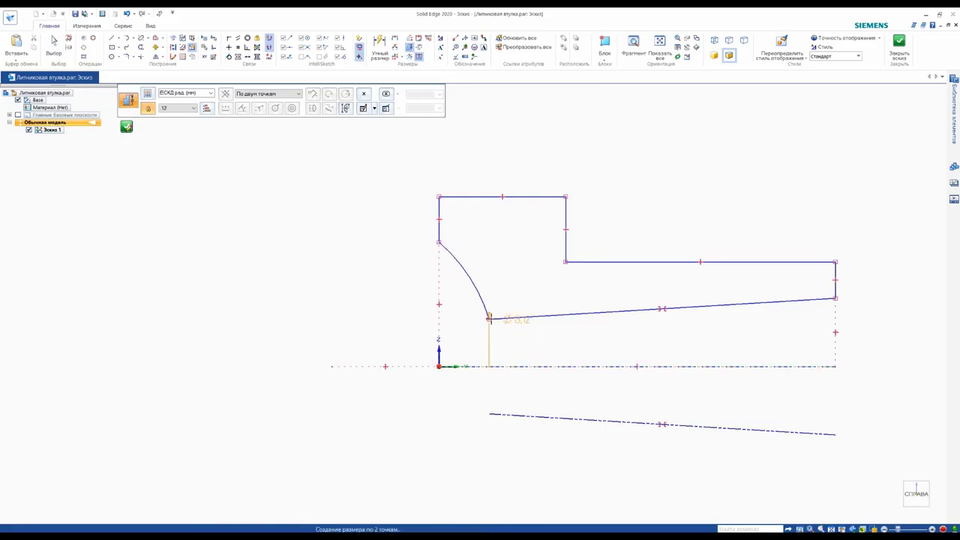
click(404, 333)
text(2.5)
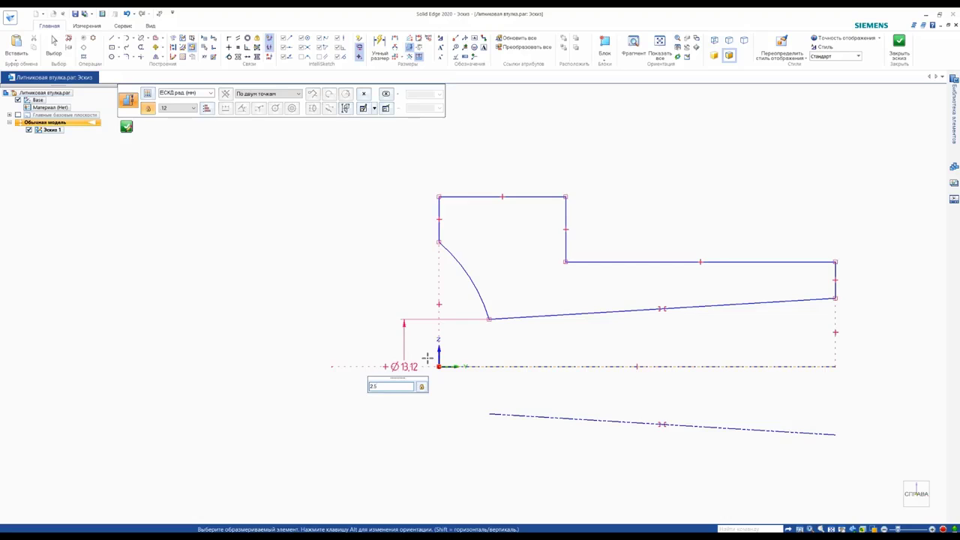
key(Return)
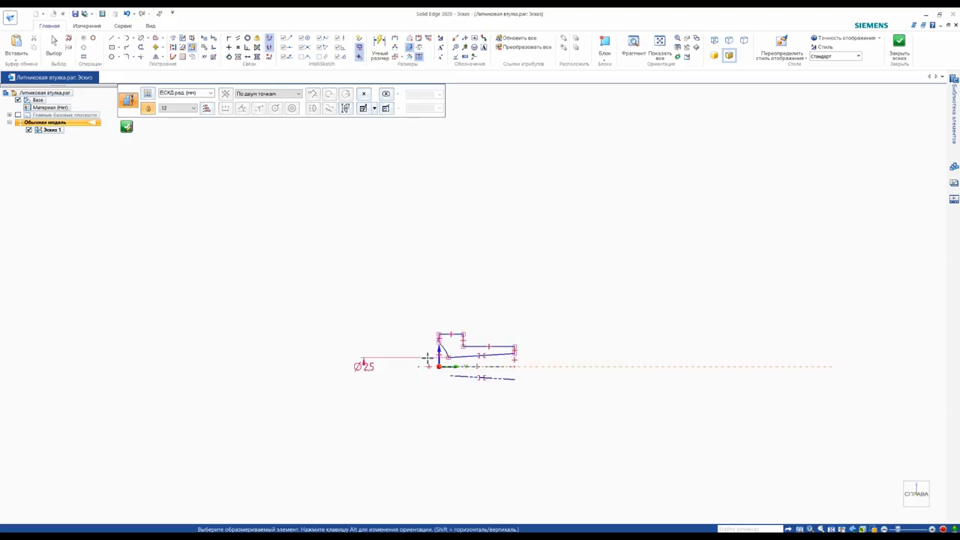
scroll(446, 376, up, 2)
scroll(446, 375, up, 3)
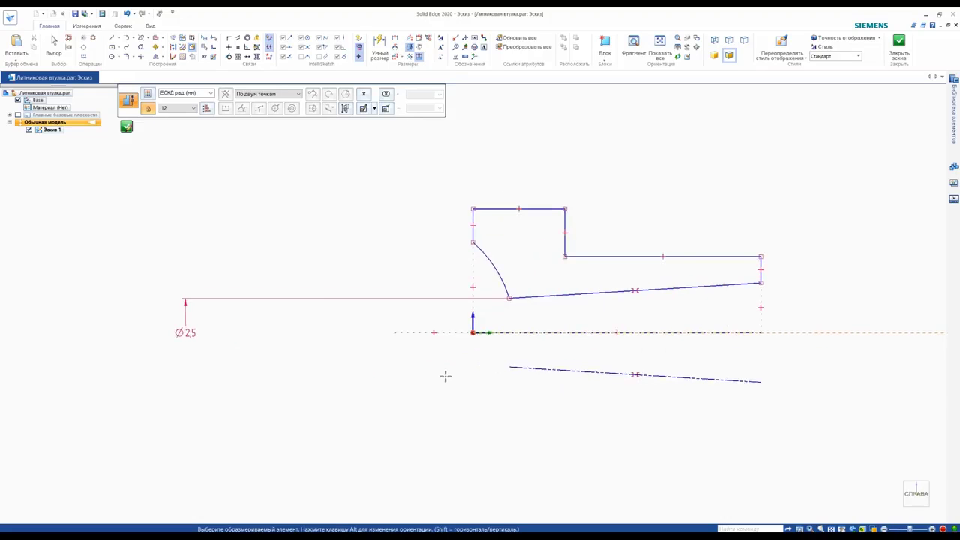
key(Escape)
click(266, 315)
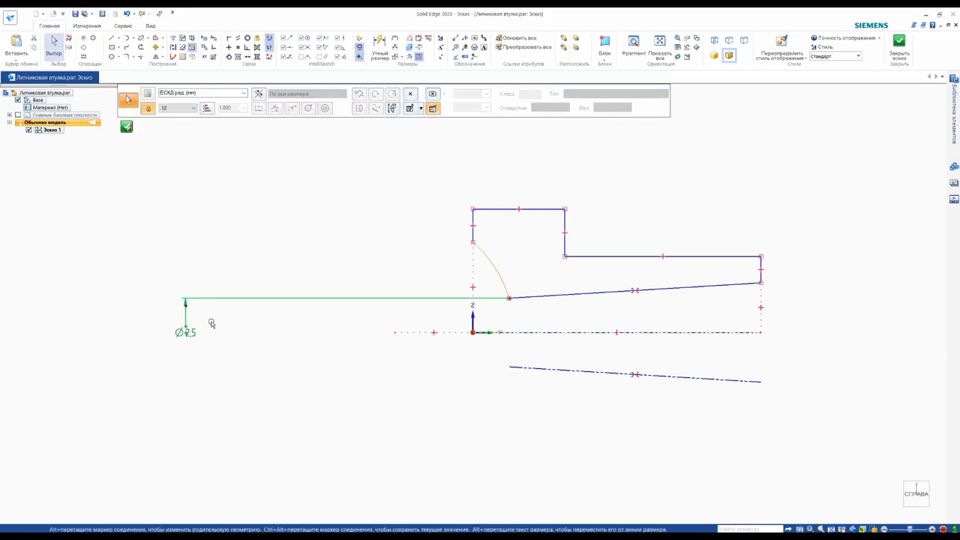
drag(185, 332, 445, 332)
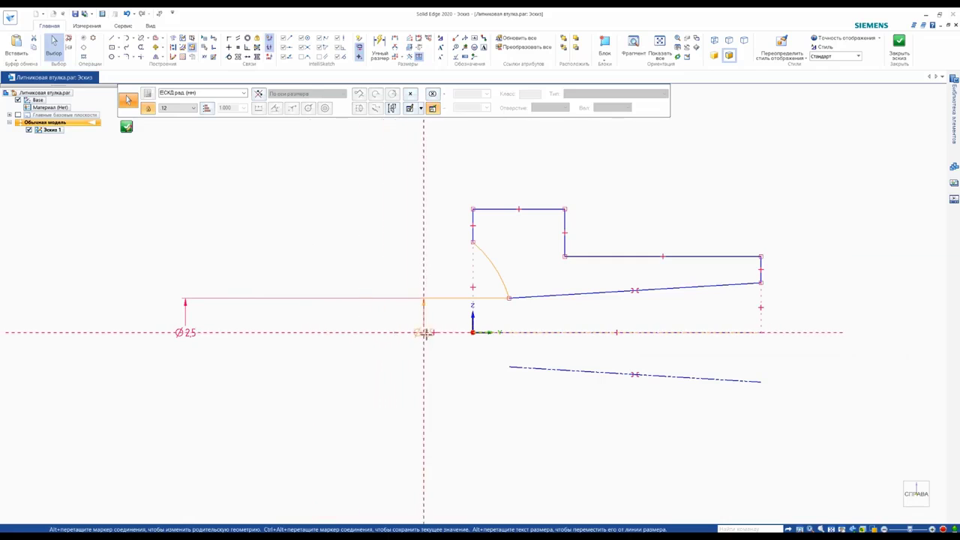
key(Escape)
scroll(686, 373, up, 2)
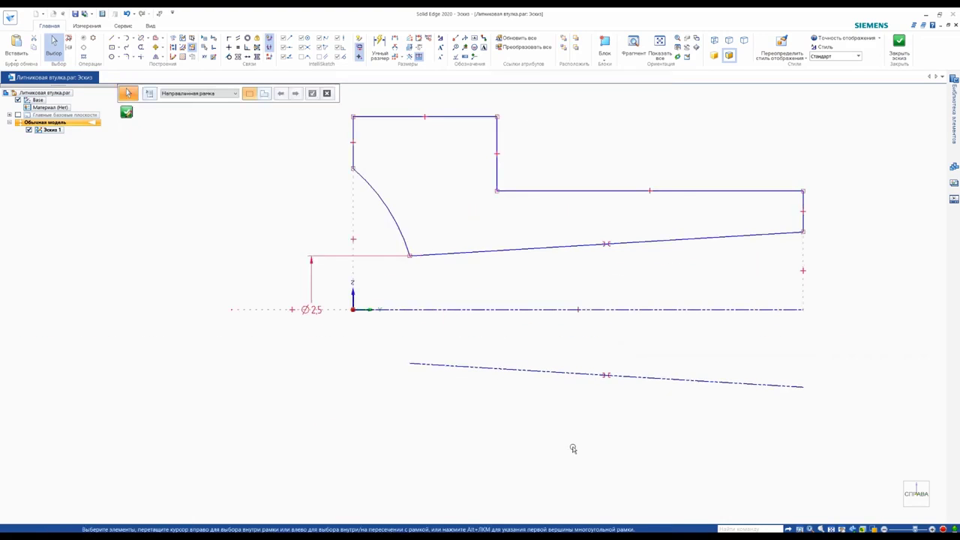
scroll(558, 443, down, 1)
shift+middle_drag(519, 415, 510, 440)
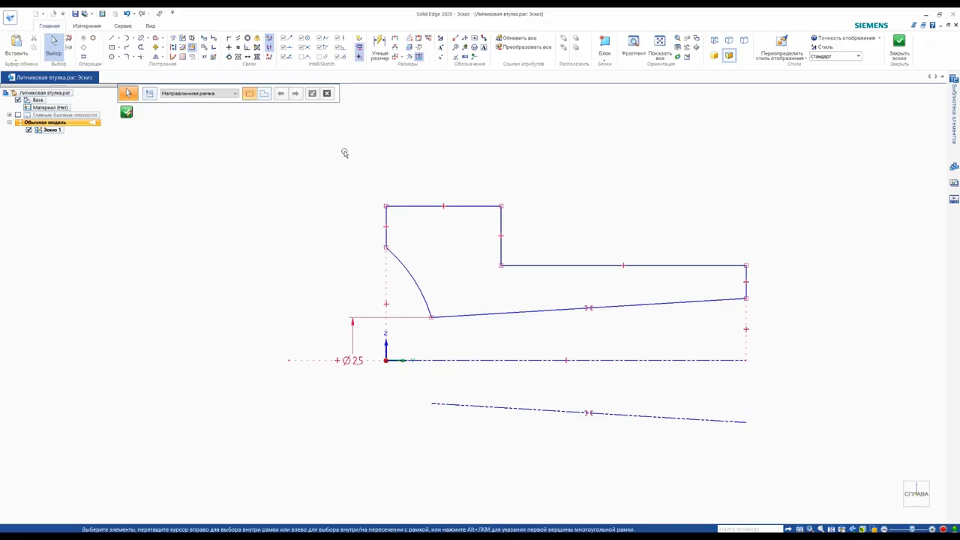
Dimension the top edge about the construction axis as Ø28
click(409, 47)
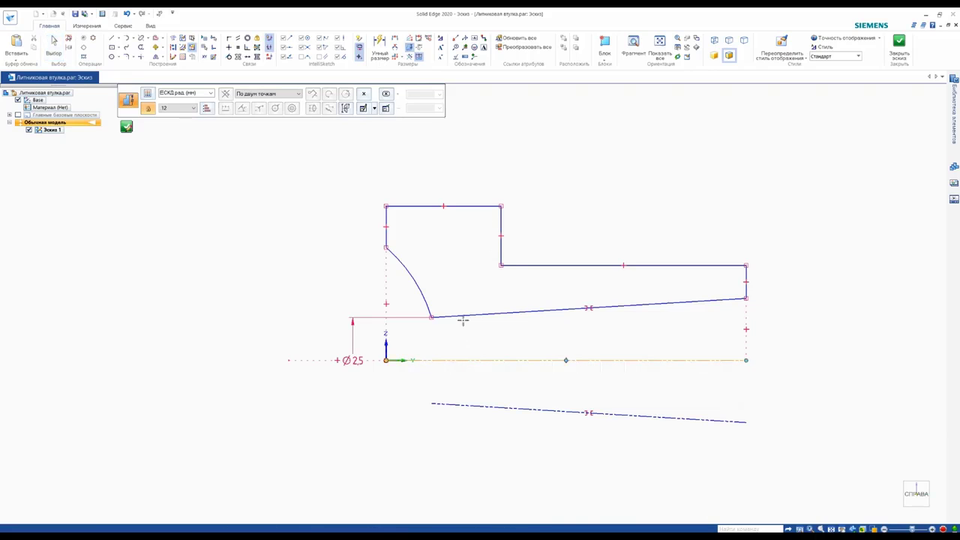
click(469, 206)
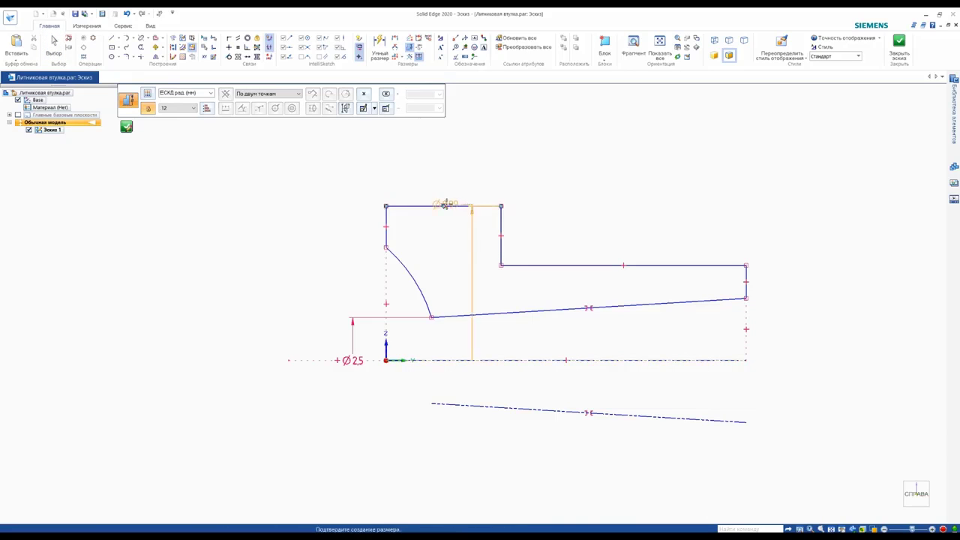
click(316, 221)
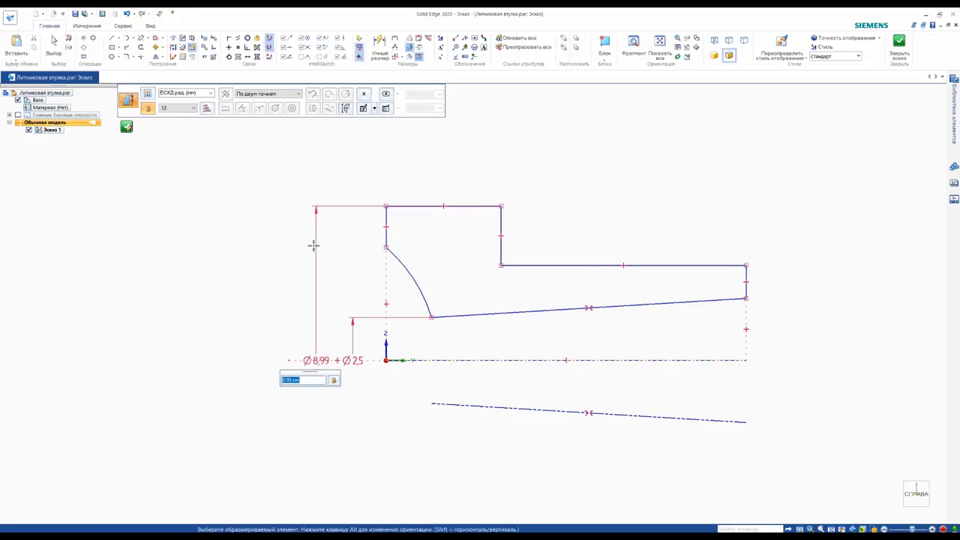
key(Return)
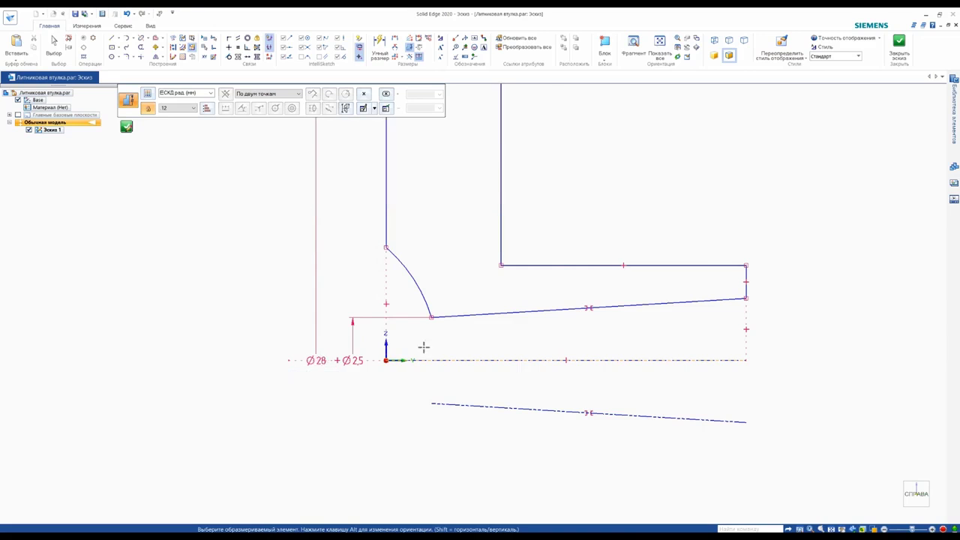
scroll(635, 462, down, 2)
Give the curved arc a radius of R15,5
click(380, 49)
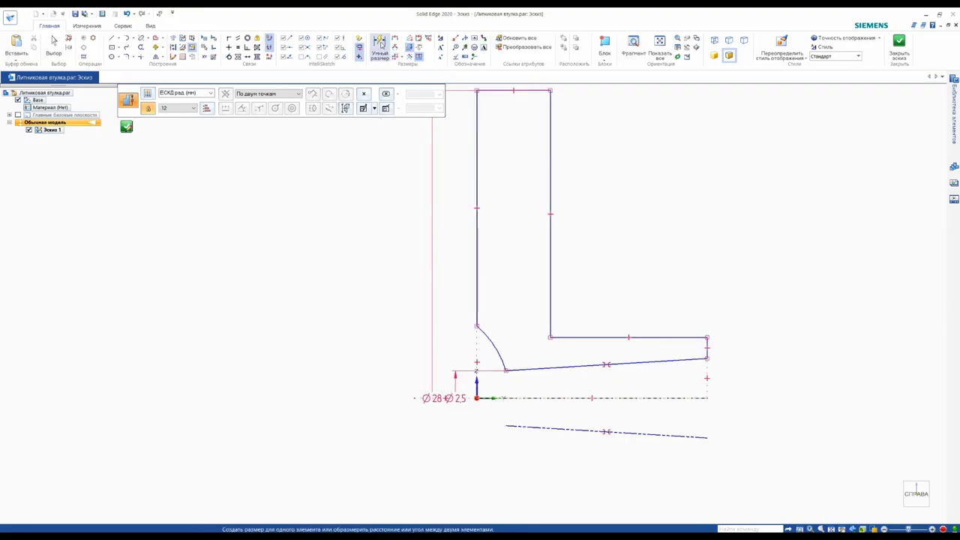
click(579, 279)
text(15)
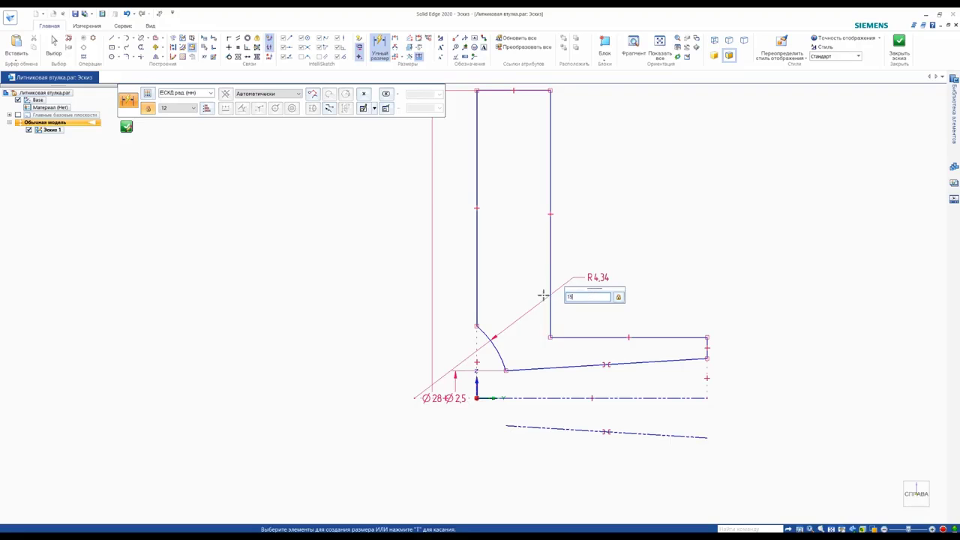
text(,5)
key(Return)
scroll(500, 300, down, 2)
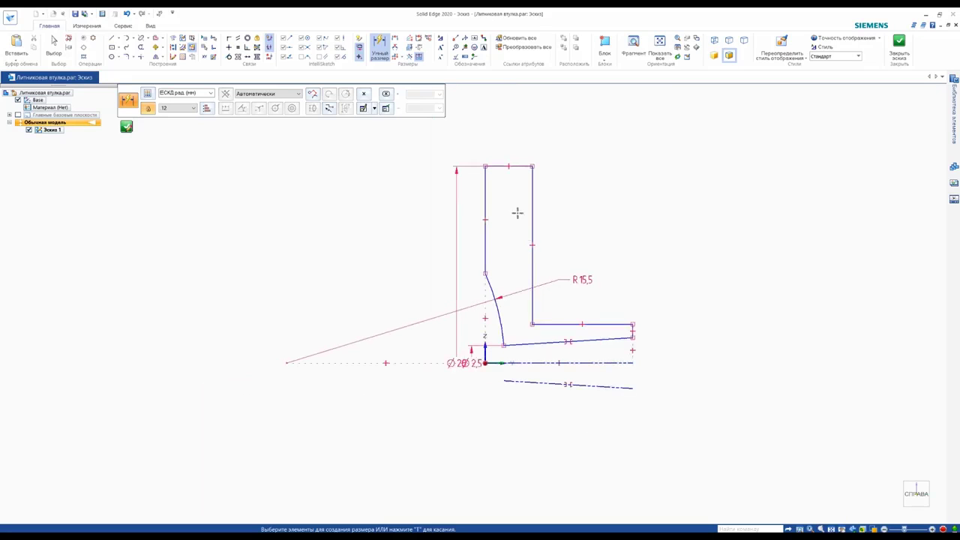
scroll(514, 180, up, 1)
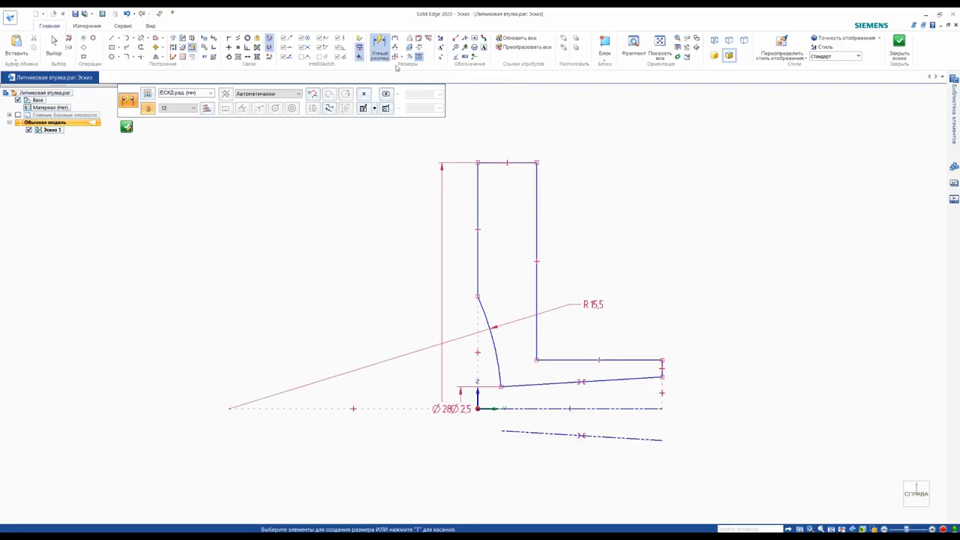
Dimension the profile's top line to a width of 16
click(505, 162)
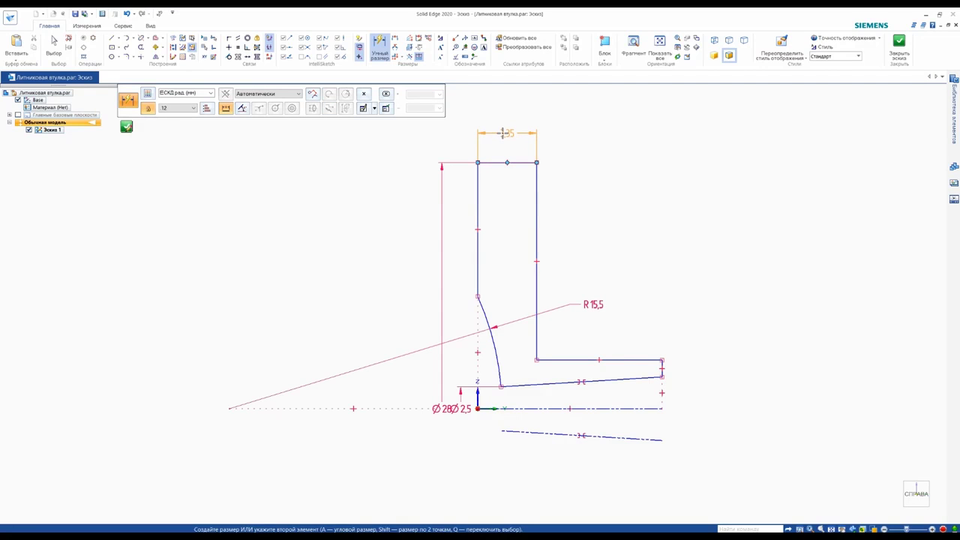
click(504, 133)
text(16)
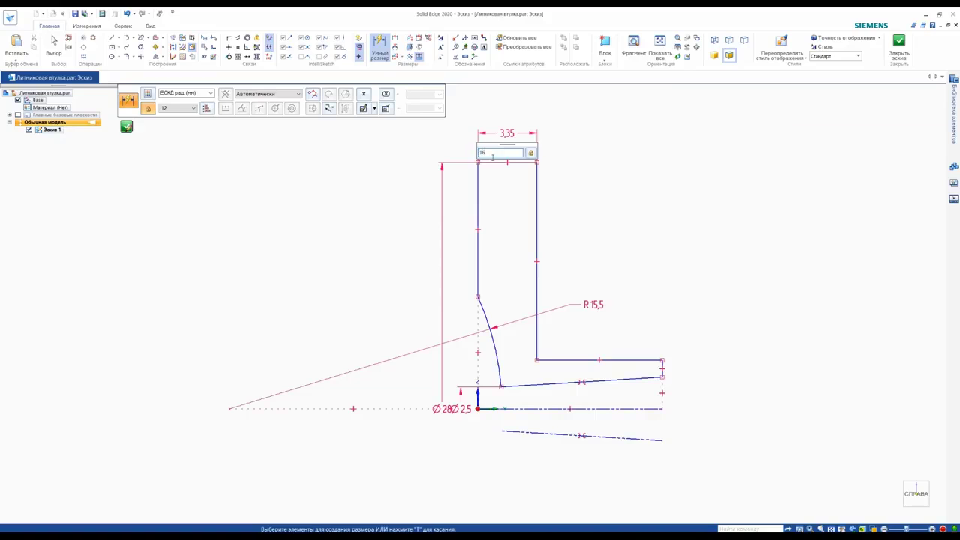
key(Return)
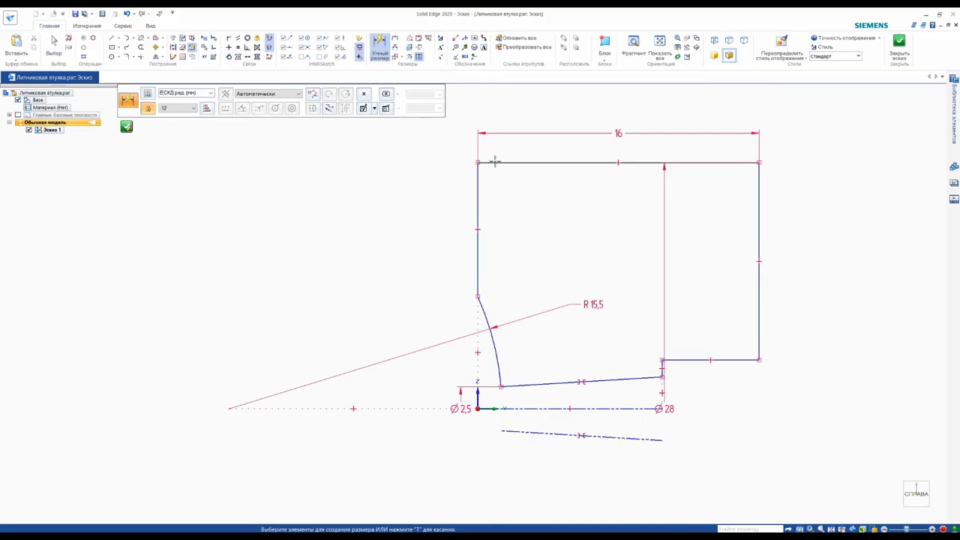
key(Escape)
click(659, 379)
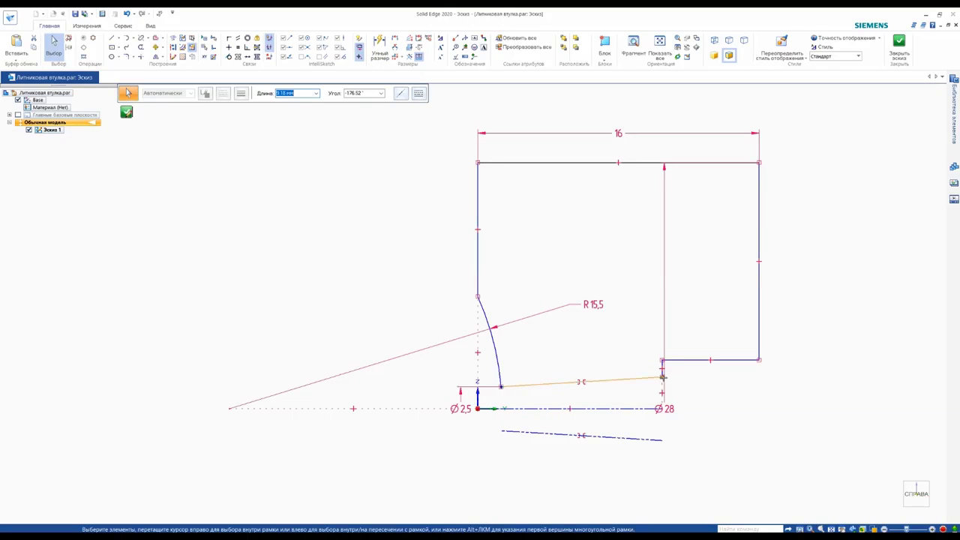
Drag the sloped bottom line's right end further right and recentre the profile in view
drag(663, 377, 886, 372)
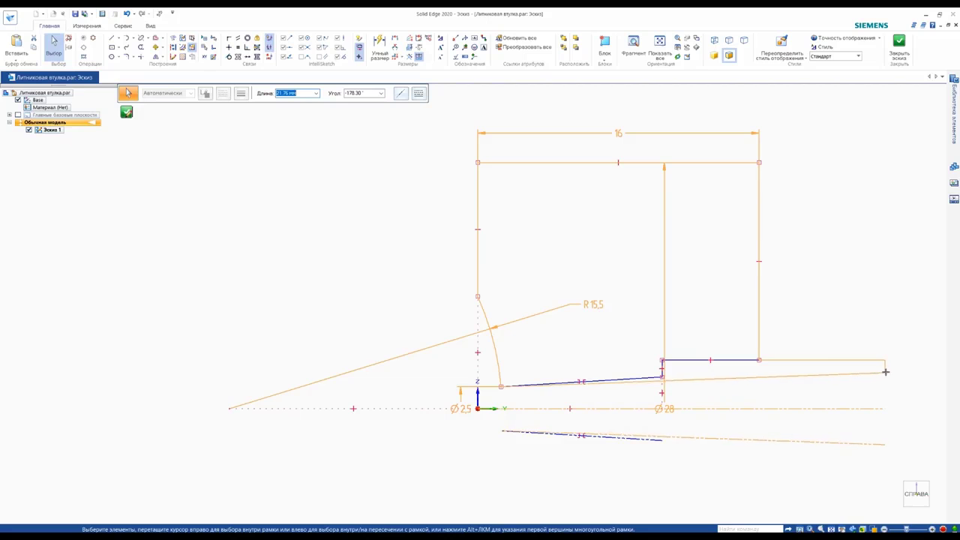
drag(886, 371, 926, 366)
click(675, 271)
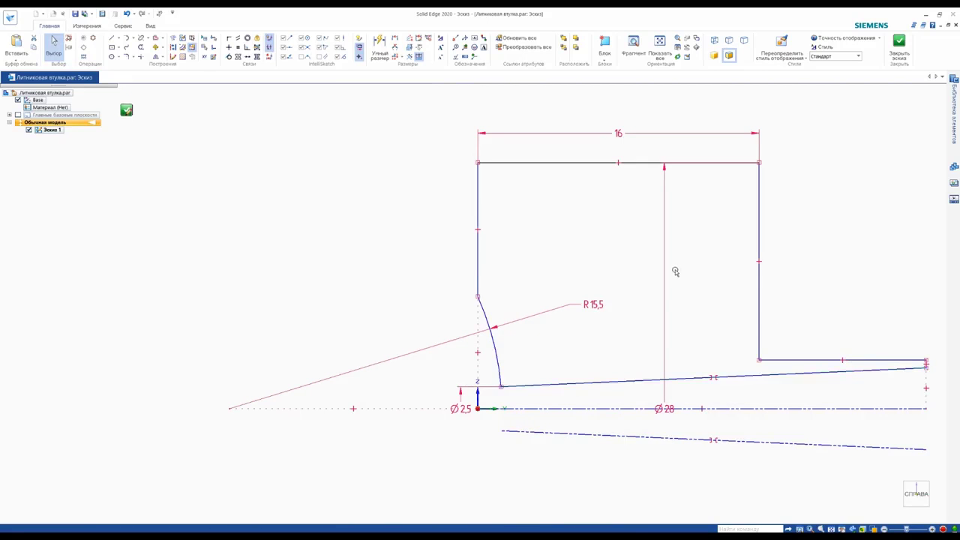
scroll(675, 272, down, 1)
scroll(727, 338, down, 2)
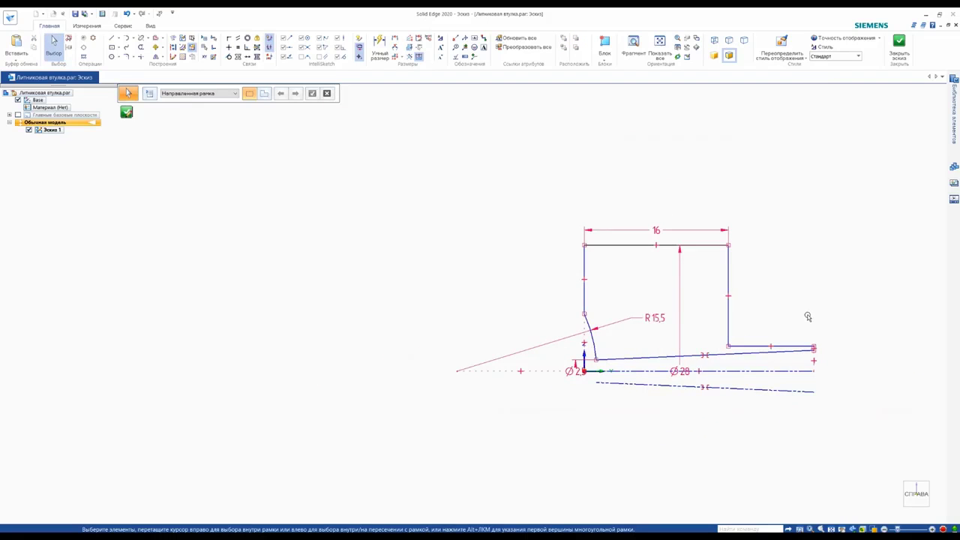
scroll(809, 316, up, 2)
mouse_move(808, 316)
shift+middle_down()
mouse_move(555, 259)
mouse_move(541, 279)
shift+middle_up()
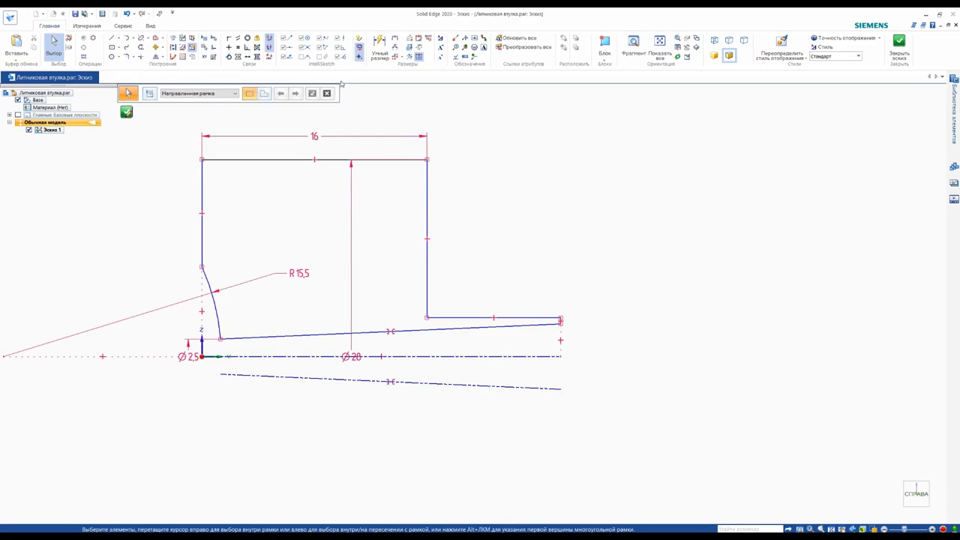
click(395, 47)
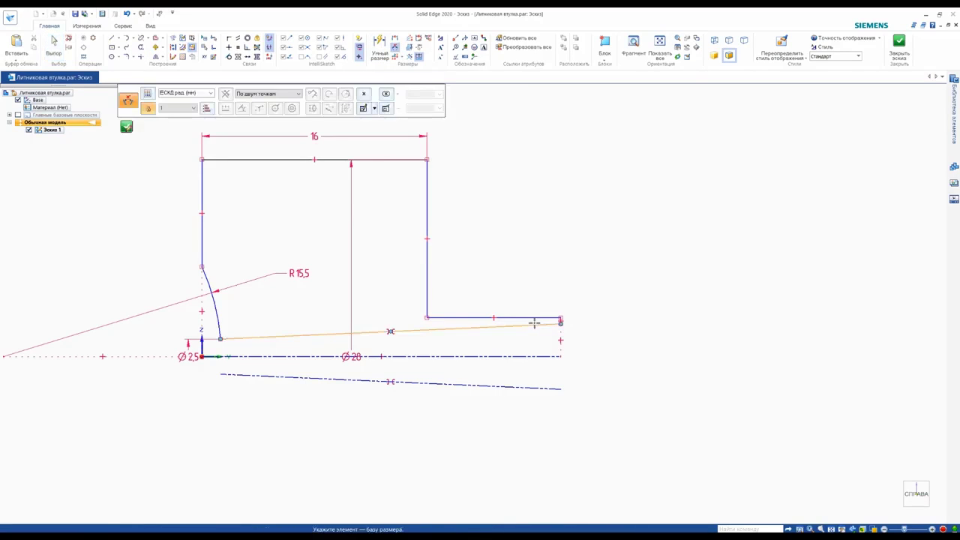
Set the sloped line's taper angle to 3° and the lower step length to 20
click(534, 324)
click(544, 385)
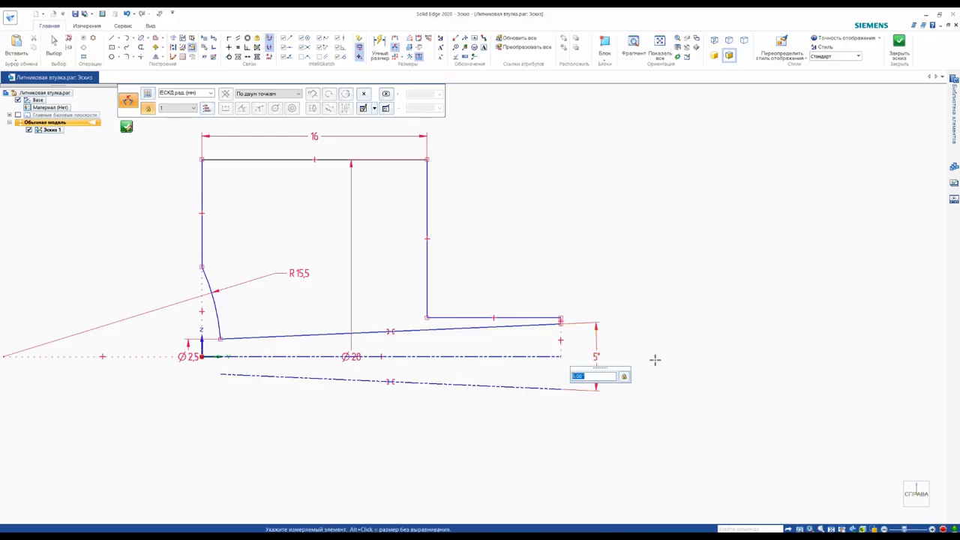
text(3)
key(Return)
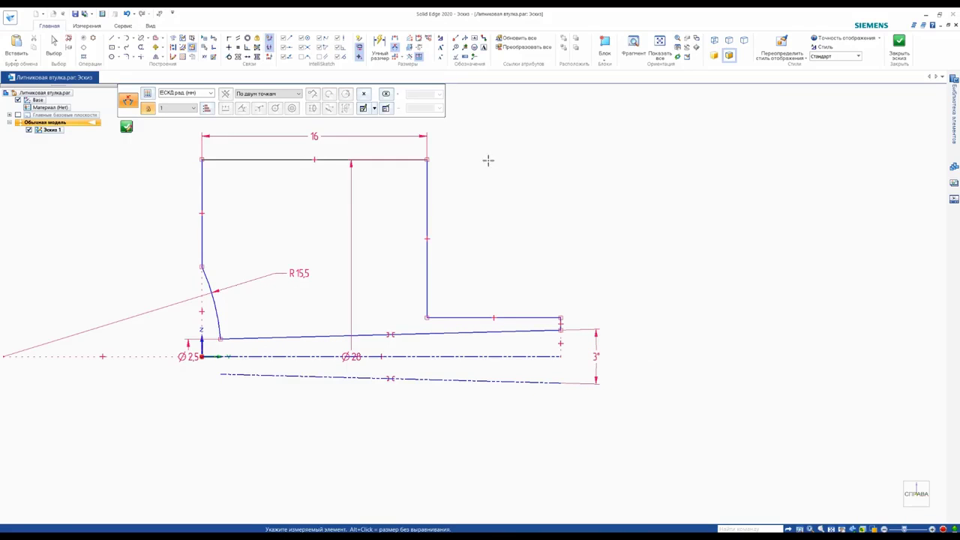
click(380, 46)
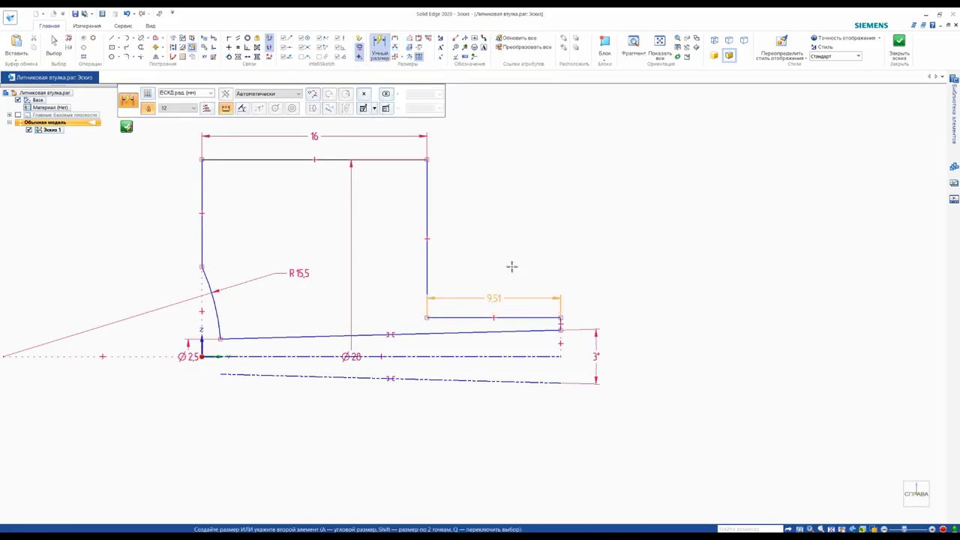
click(497, 149)
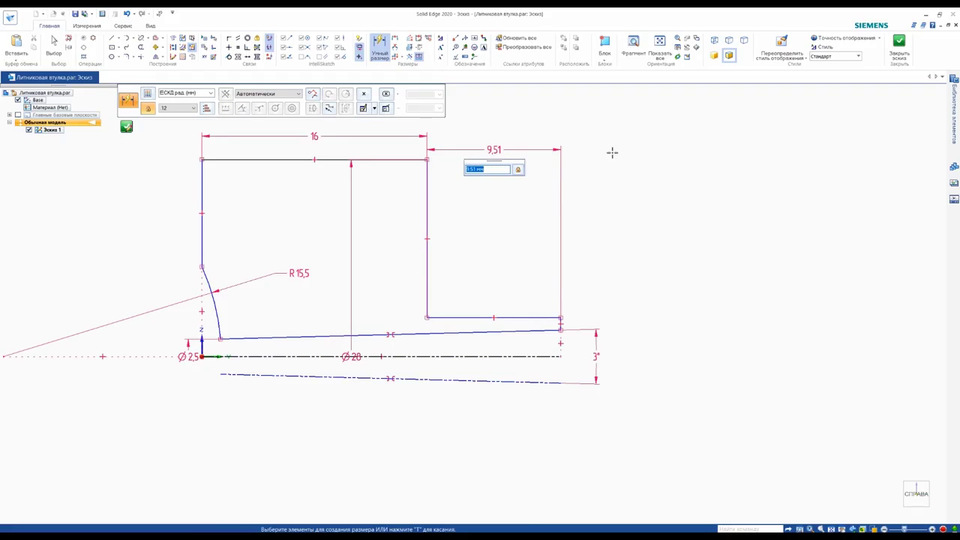
key(Return)
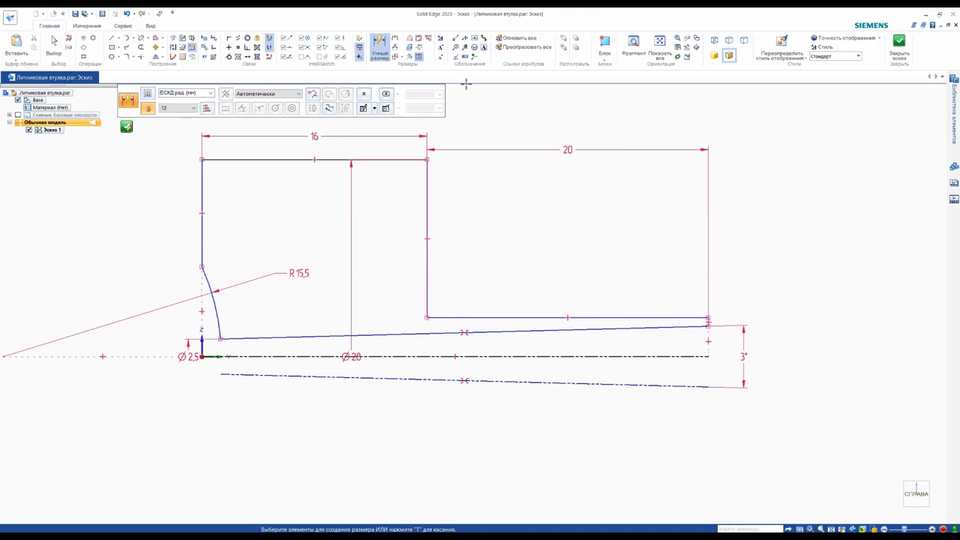
Dimension the step's horizontal edge about the axis as Ø12
click(409, 47)
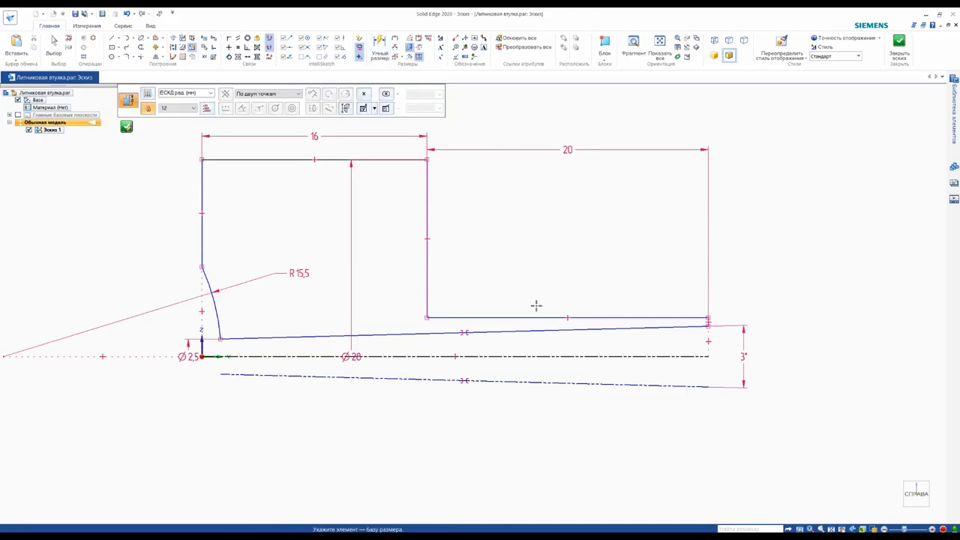
click(534, 355)
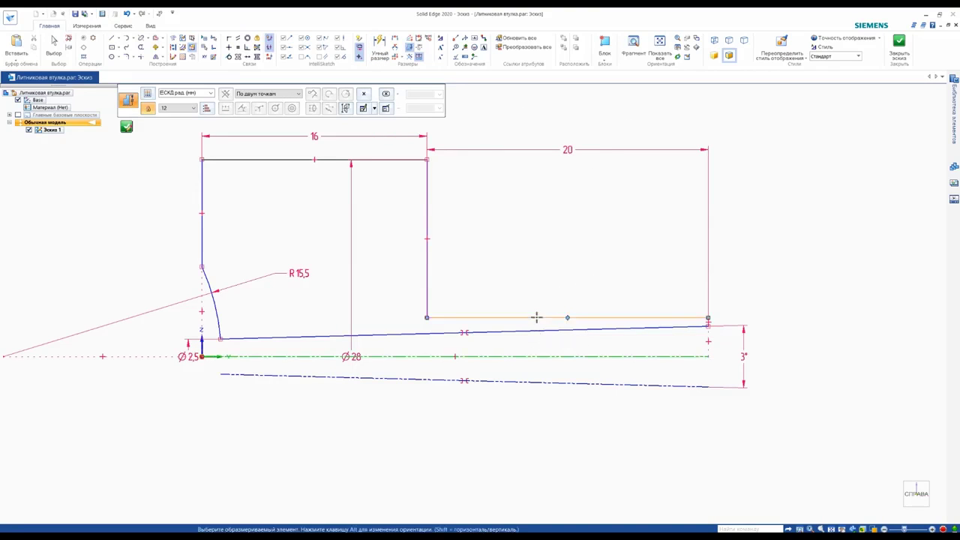
click(536, 318)
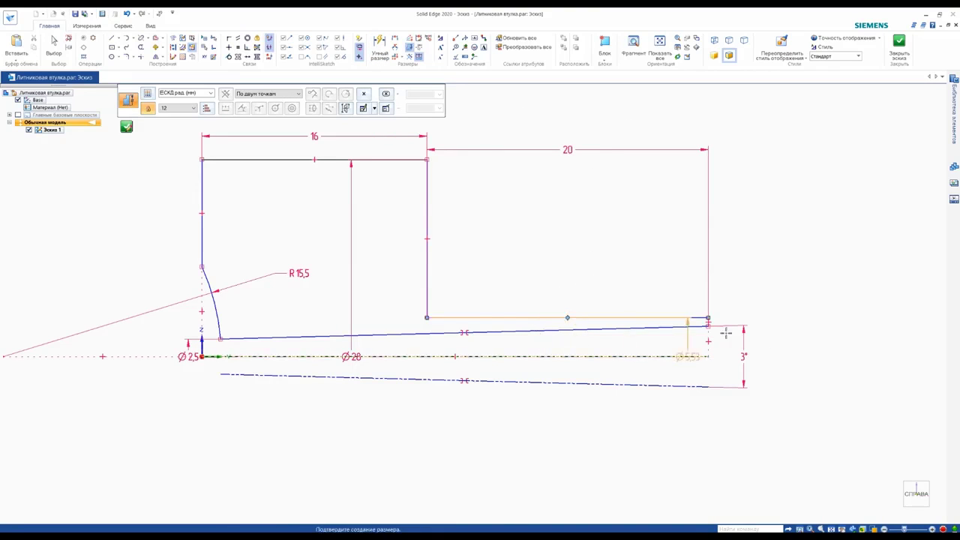
click(779, 338)
text(12)
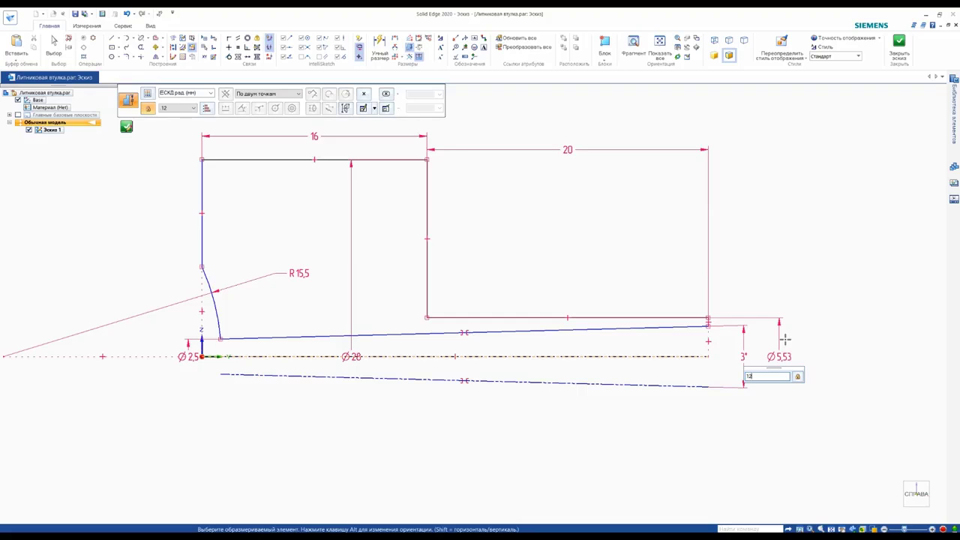
key(Return)
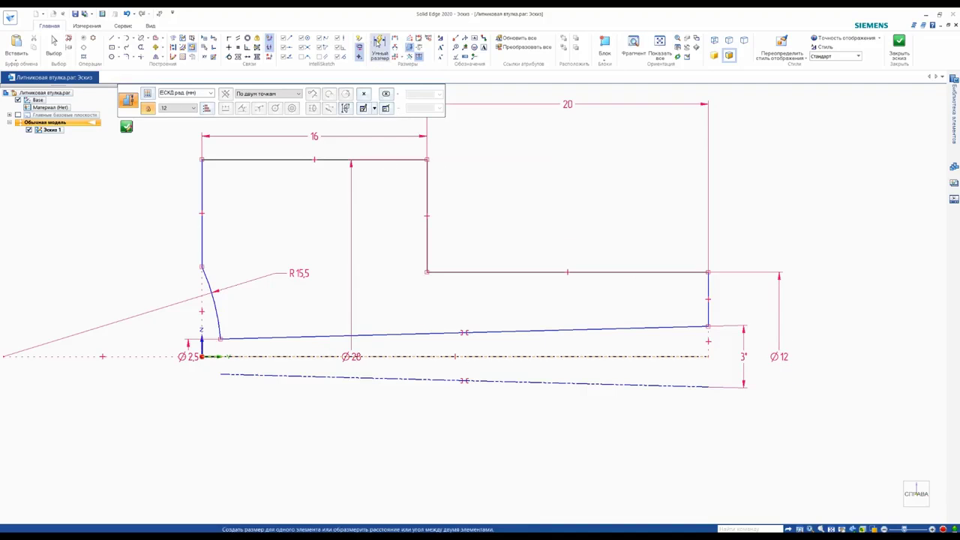
Set the left vertical line above the arc to a height of 5
click(380, 46)
click(201, 180)
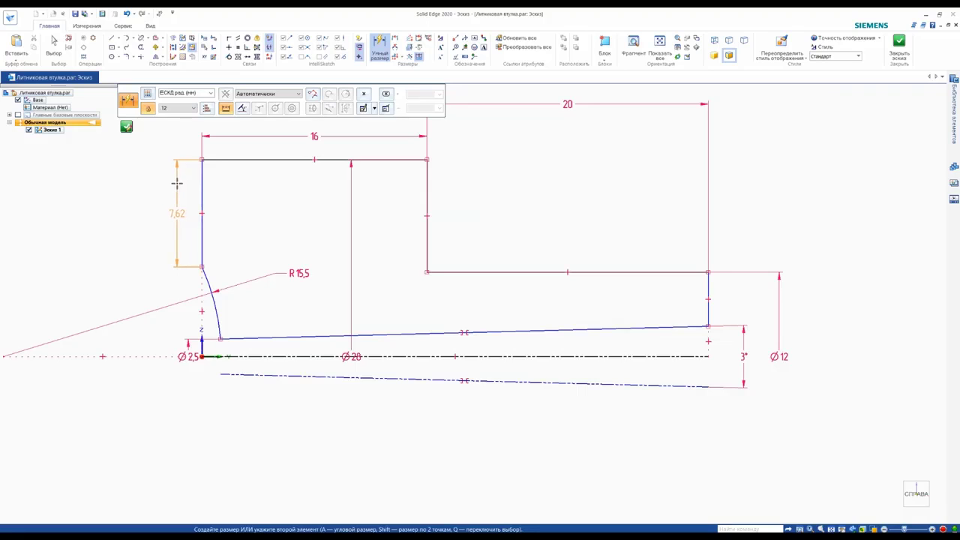
scroll(187, 194, down, 3)
scroll(187, 194, up, 3)
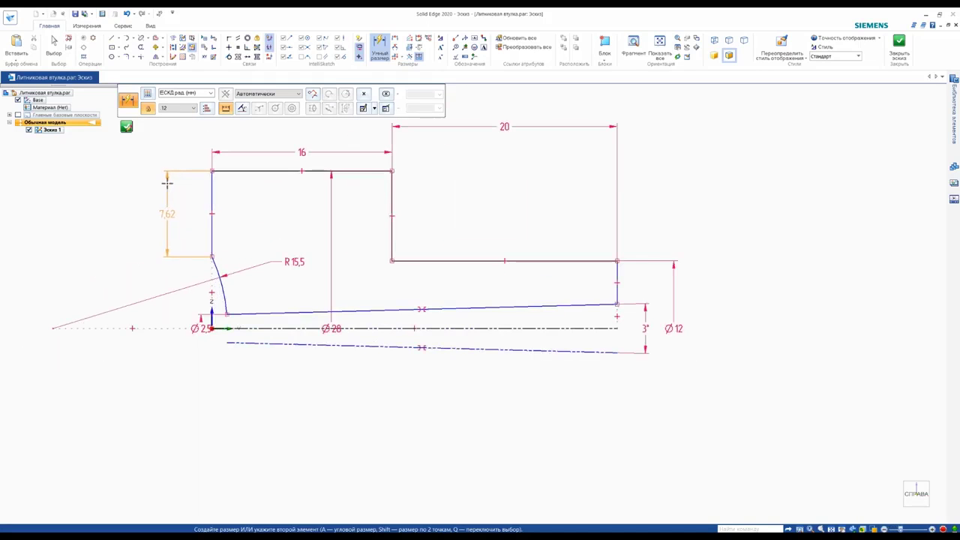
click(182, 186)
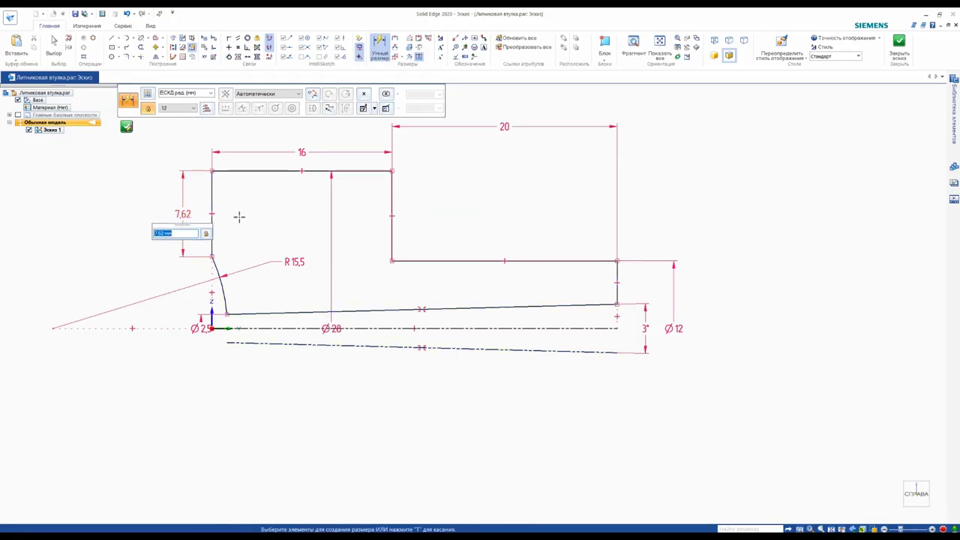
text(5)
key(Return)
key(Escape)
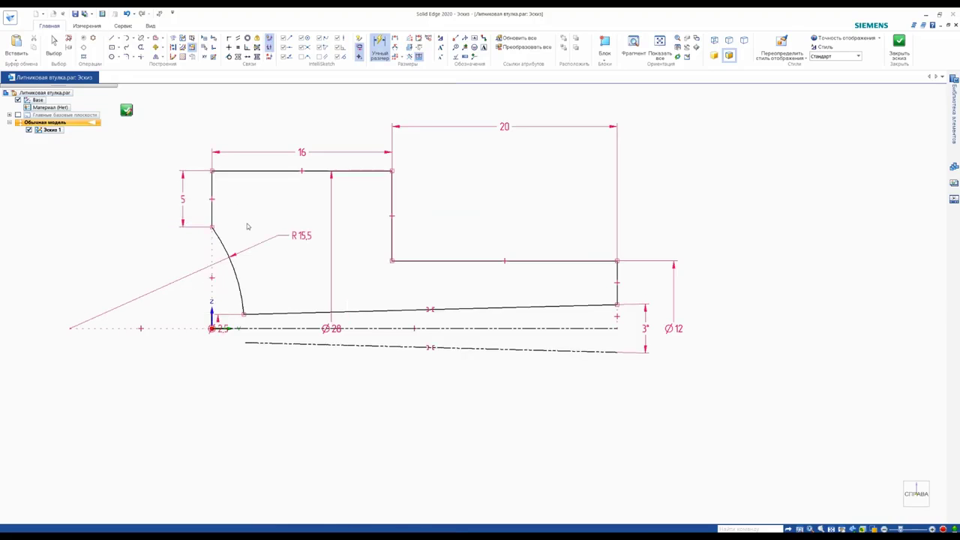
scroll(353, 278, down, 2)
shift+middle_drag(386, 293, 508, 344)
Move the diameter dimensions, including Ø2,5, out to the left of the profile
scroll(507, 343, up, 1)
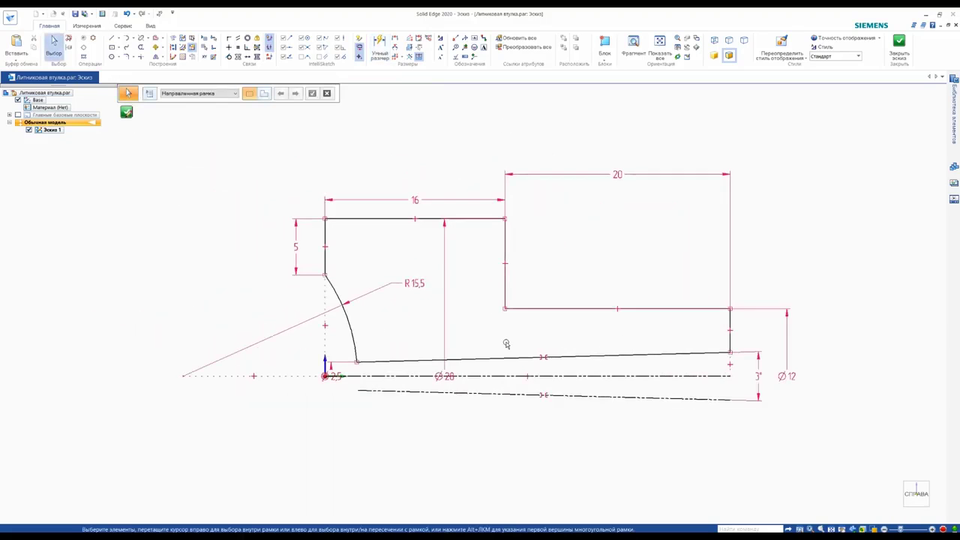
scroll(506, 343, up, 1)
click(434, 334)
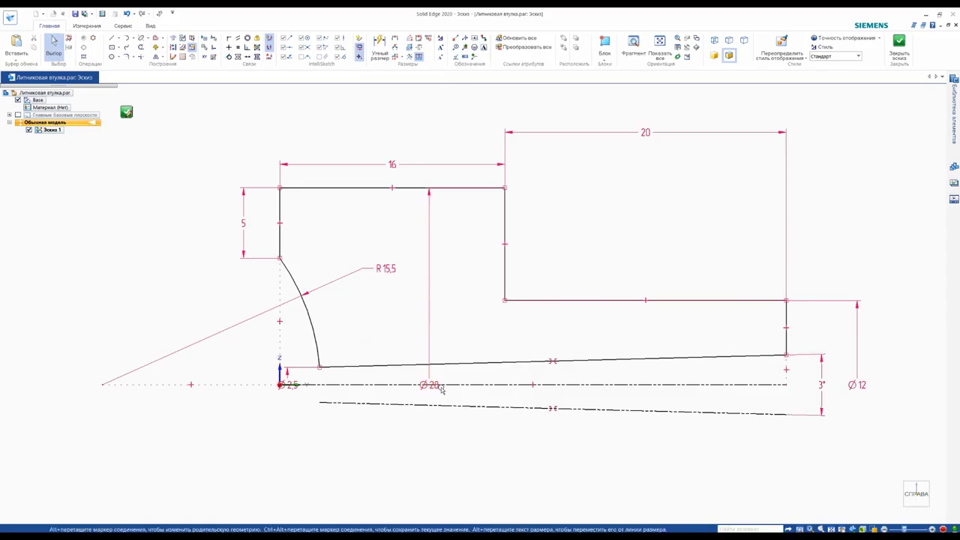
drag(432, 353, 45, 385)
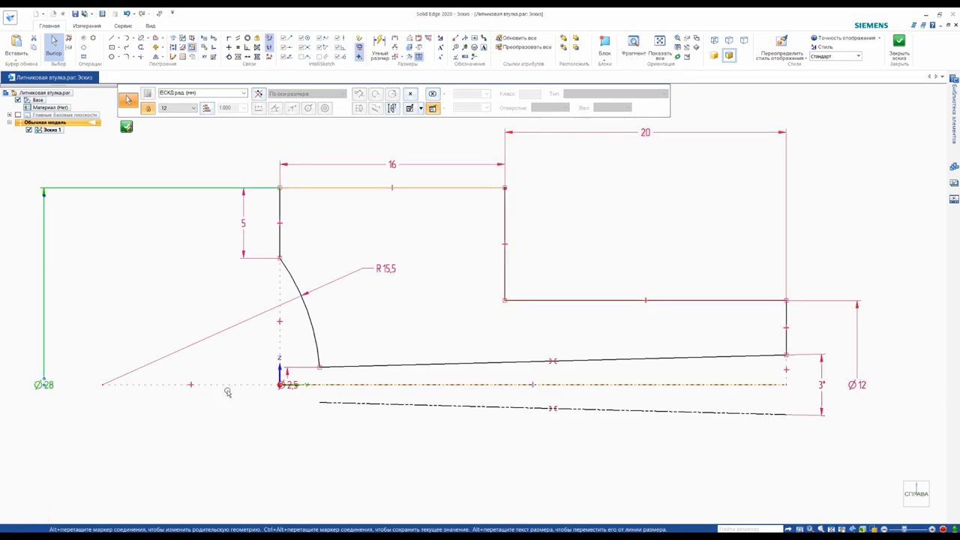
click(291, 386)
drag(288, 379, 75, 385)
key(Escape)
scroll(134, 412, down, 2)
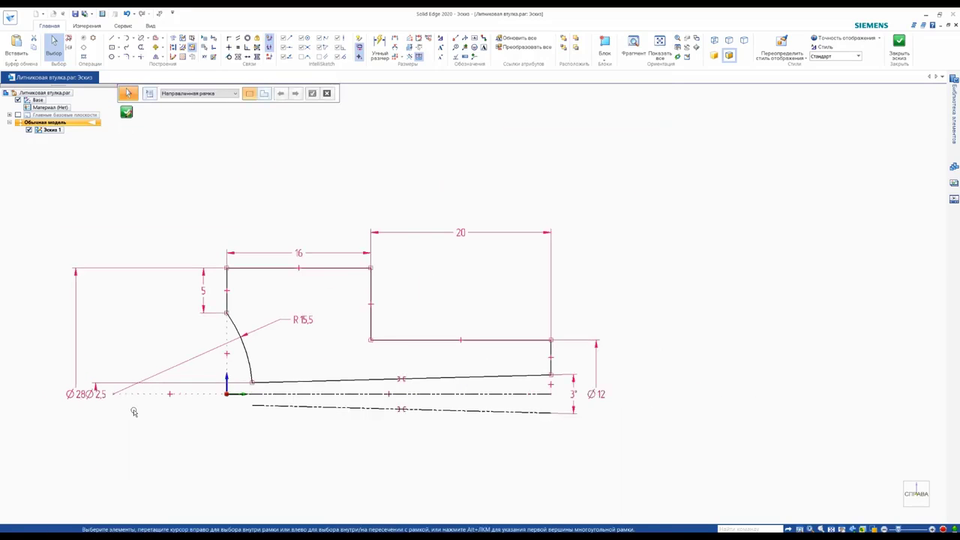
Give the Ø28 diameter a Квалитет и допуски tolerance with shaft fit g6
click(76, 385)
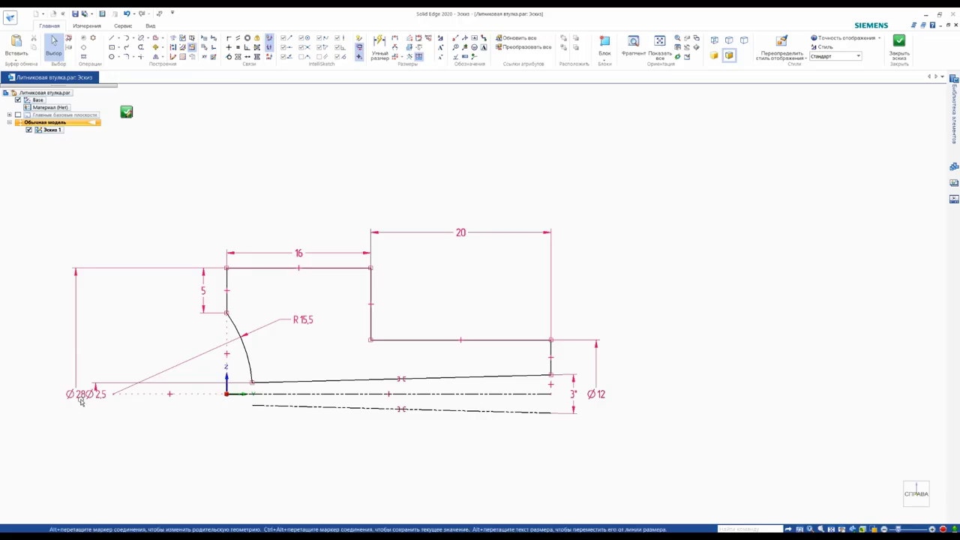
drag(72, 394, 75, 396)
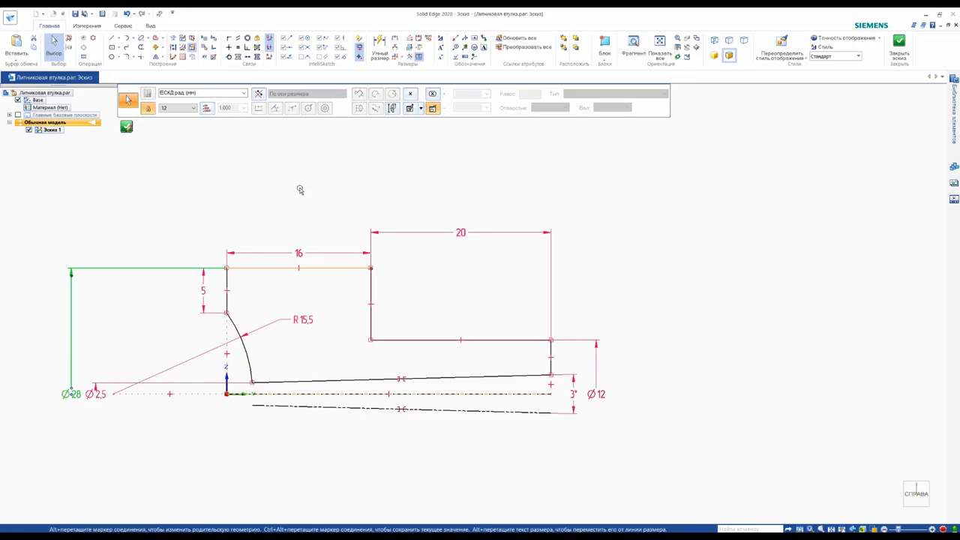
click(410, 95)
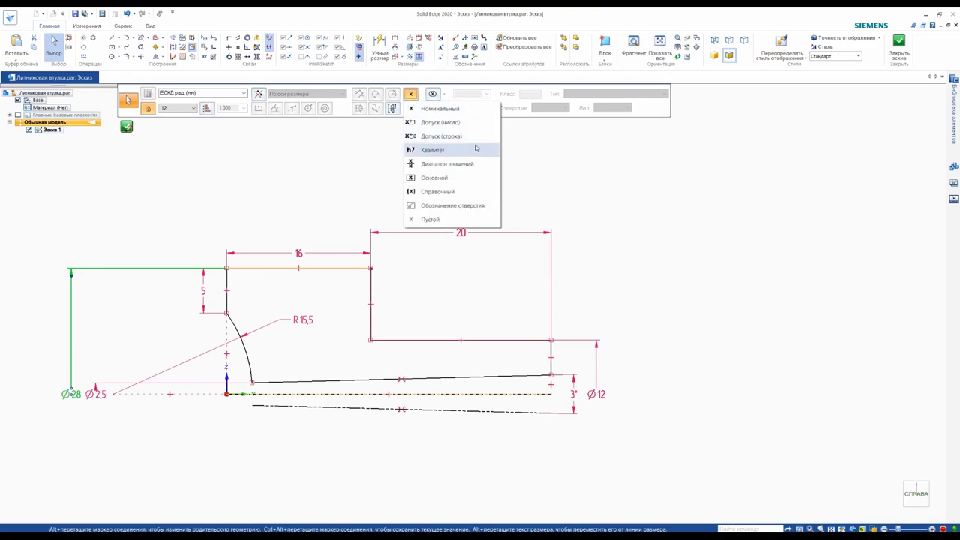
click(463, 155)
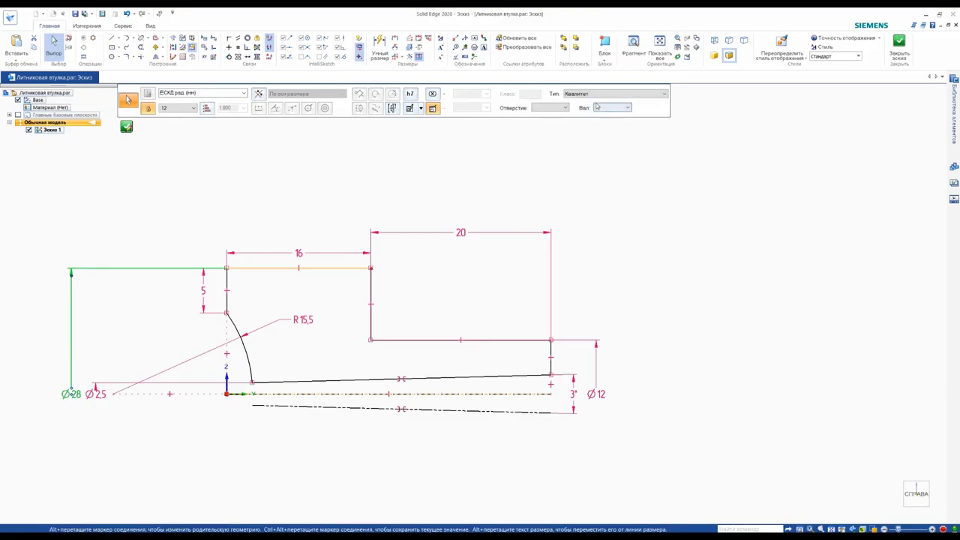
click(595, 94)
click(589, 114)
click(628, 107)
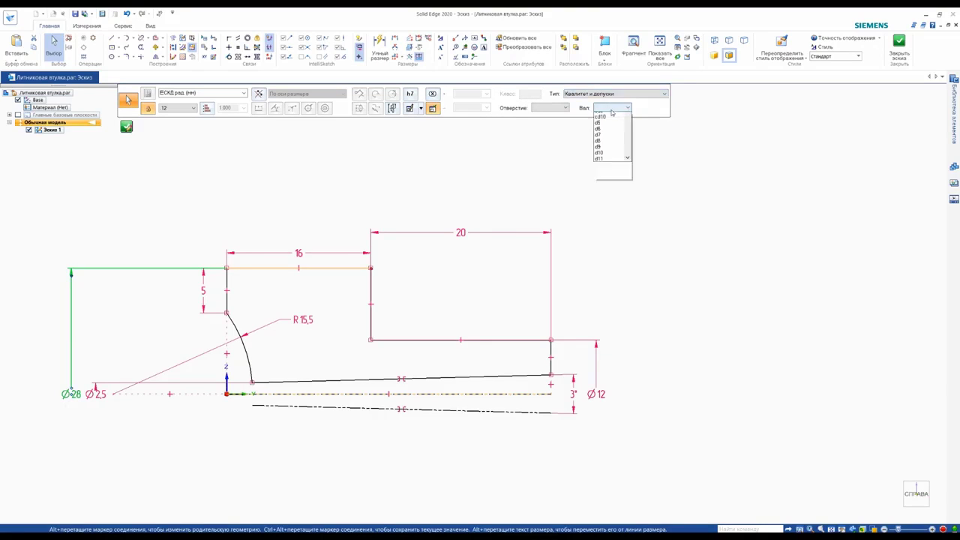
mouse_move(627, 126)
mouse_down()
mouse_move(626, 183)
mouse_move(627, 148)
mouse_up()
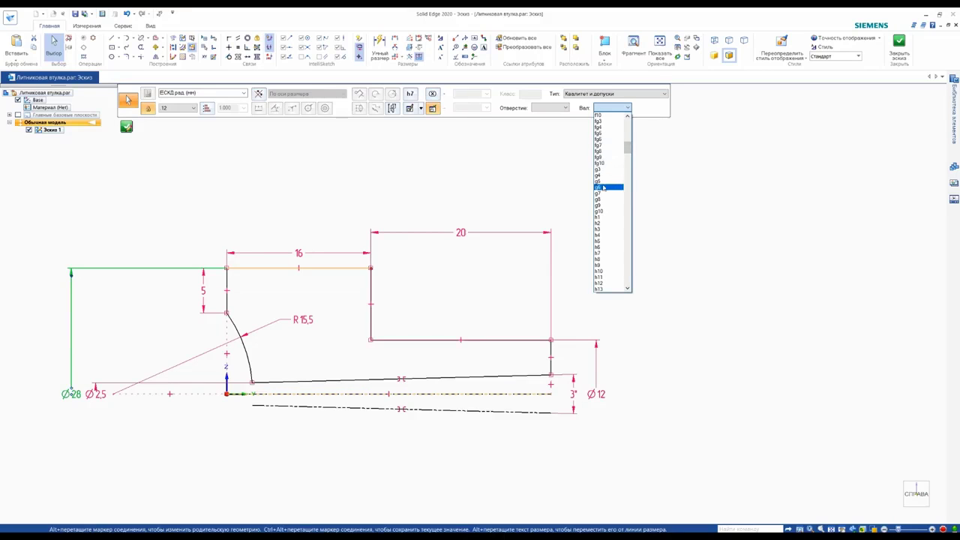
click(612, 187)
click(621, 183)
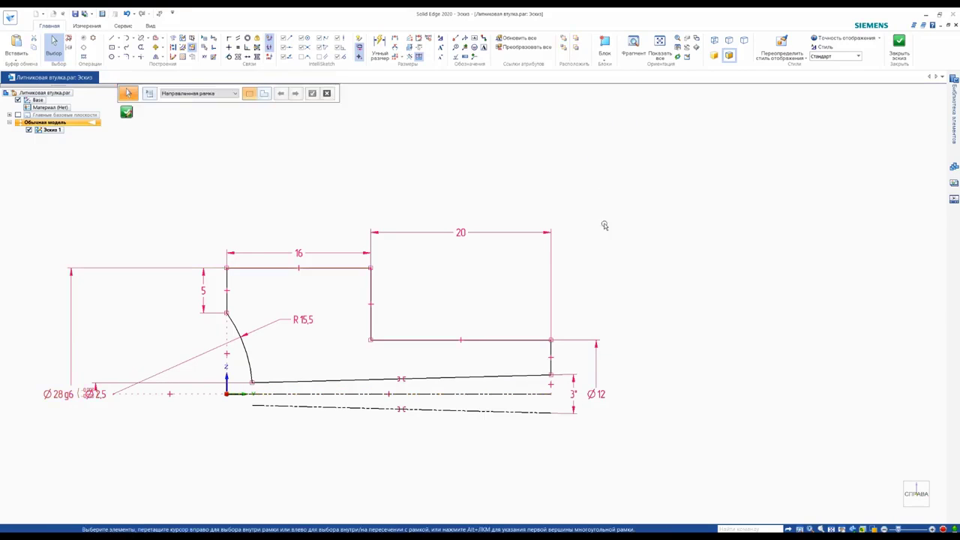
Reposition the Ø28 g6 dimension further left
click(72, 328)
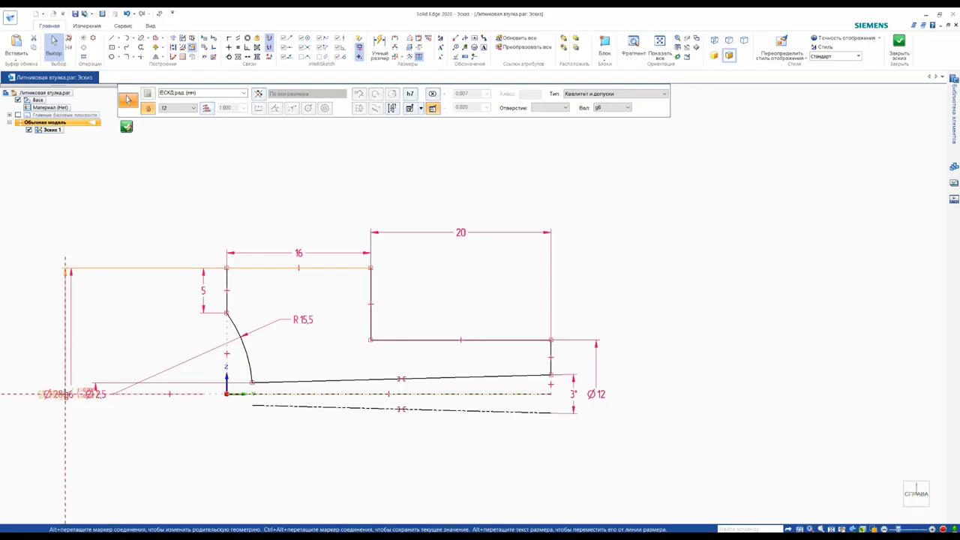
drag(53, 394, 68, 407)
click(148, 418)
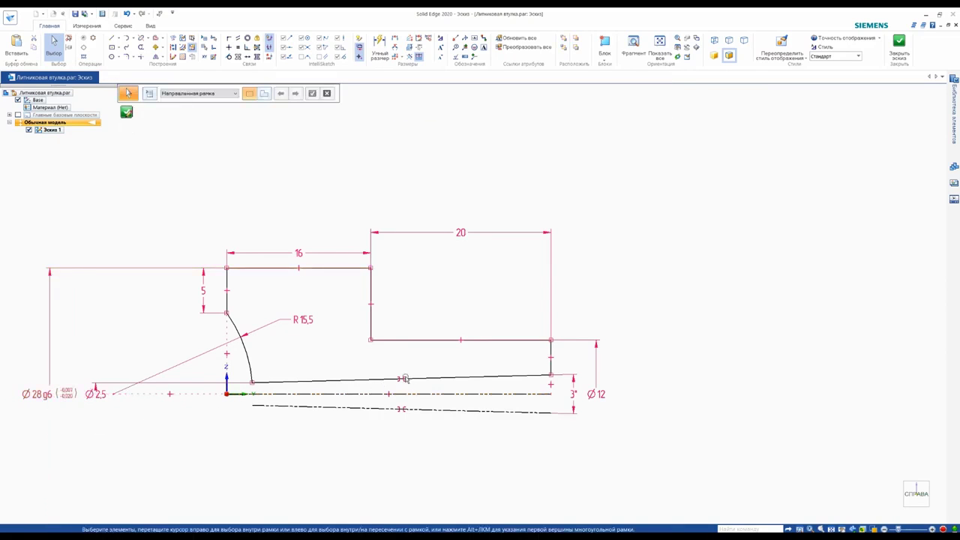
click(468, 233)
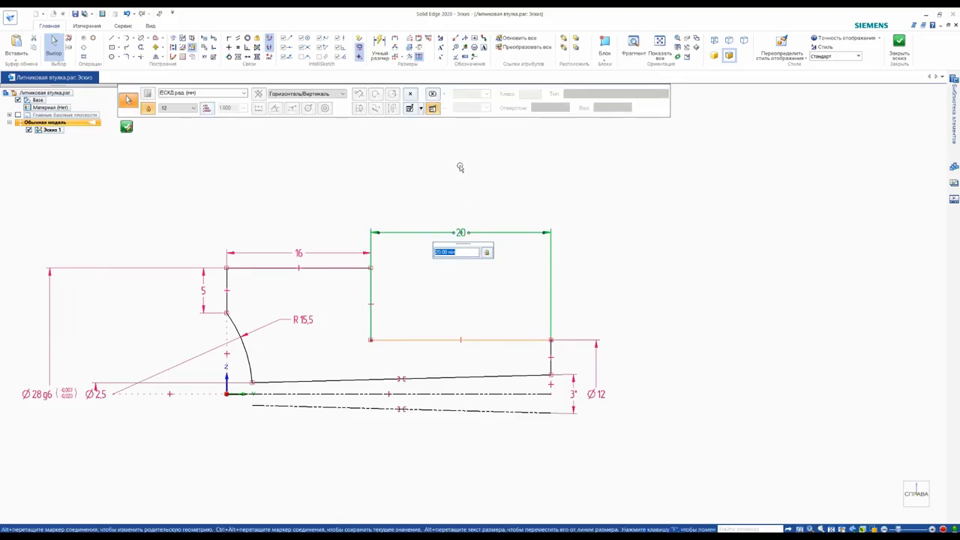
Add a Допуск (число) tolerance of +0.5/−0.3 to the 20 length dimension
click(410, 95)
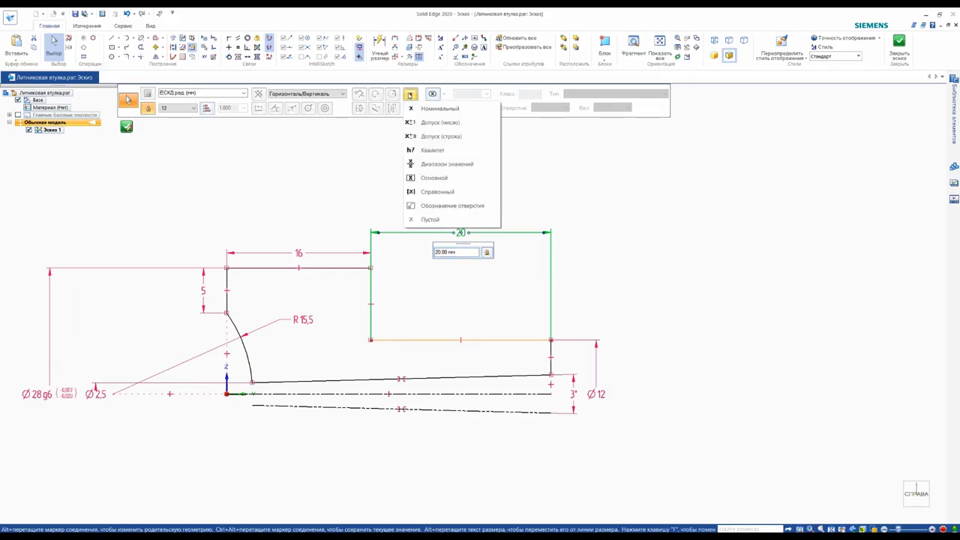
click(442, 123)
click(445, 109)
click(464, 94)
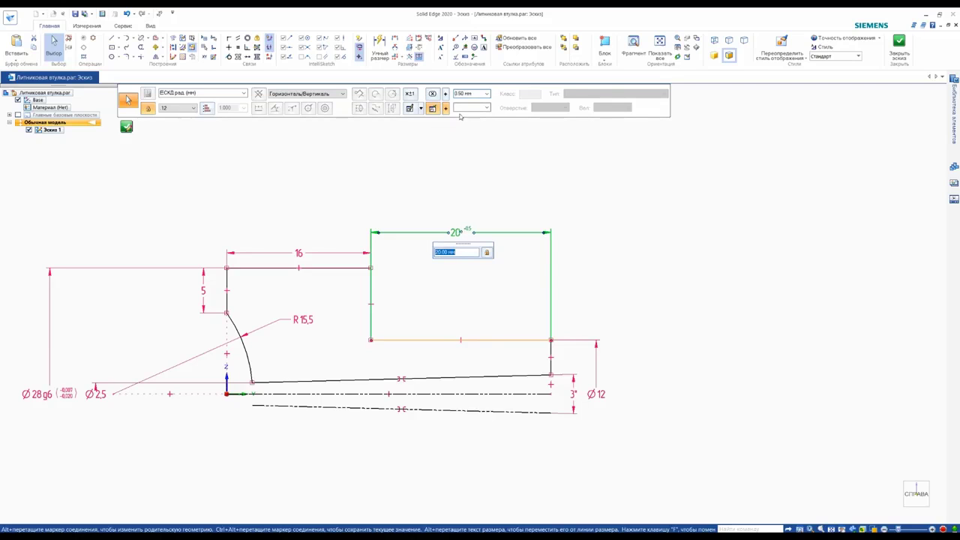
click(464, 109)
key(Return)
click(744, 305)
Give the Ø12 diameter a Квалитет и допуски tolerance with shaft fit k6
click(596, 394)
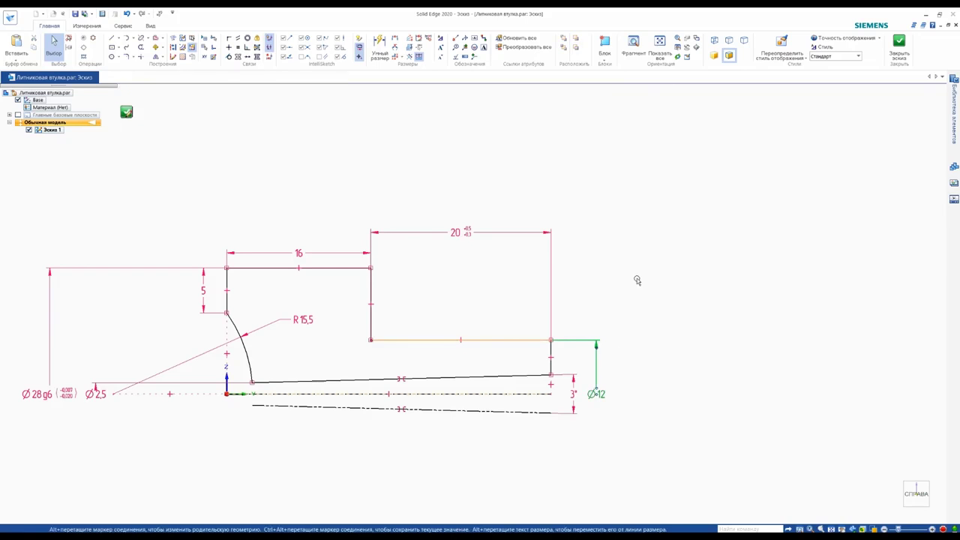
click(412, 96)
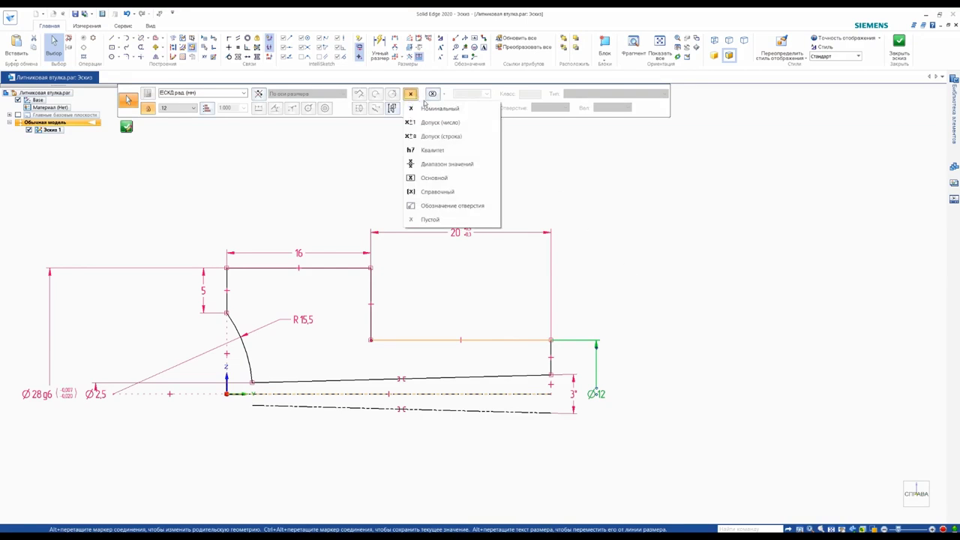
click(433, 150)
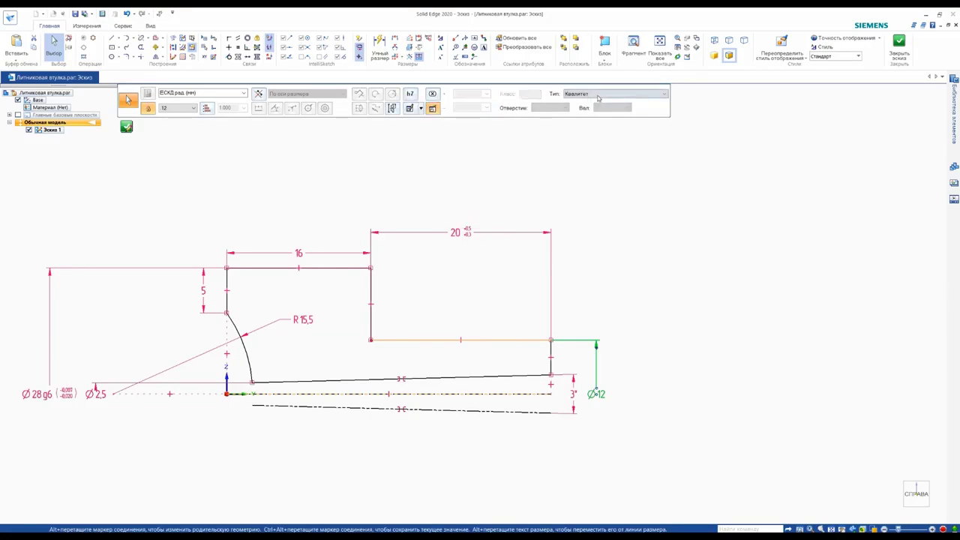
click(589, 94)
click(598, 113)
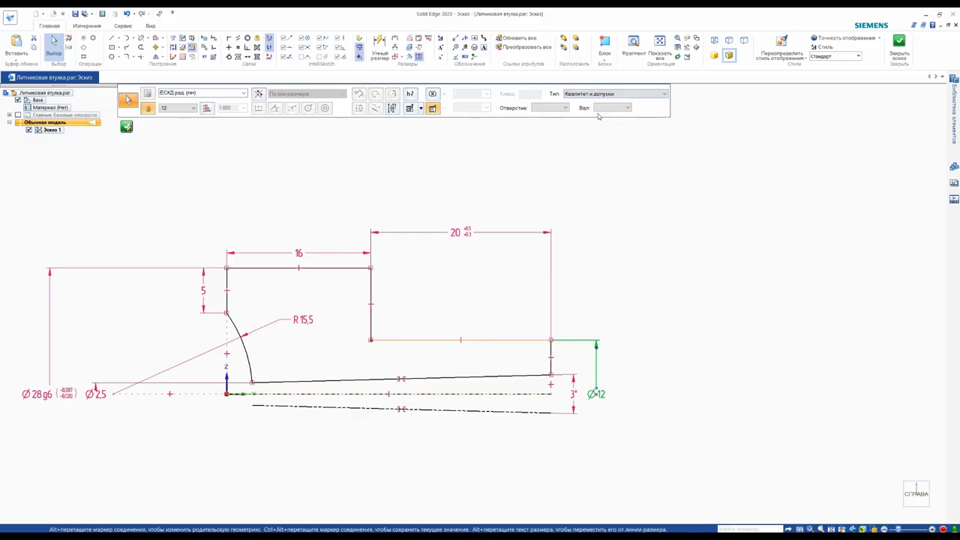
click(614, 107)
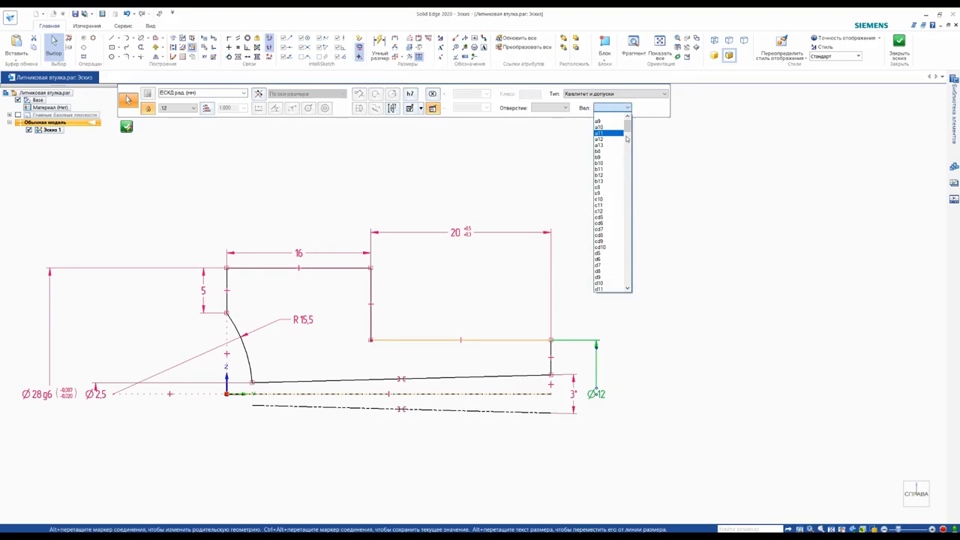
drag(629, 127, 632, 183)
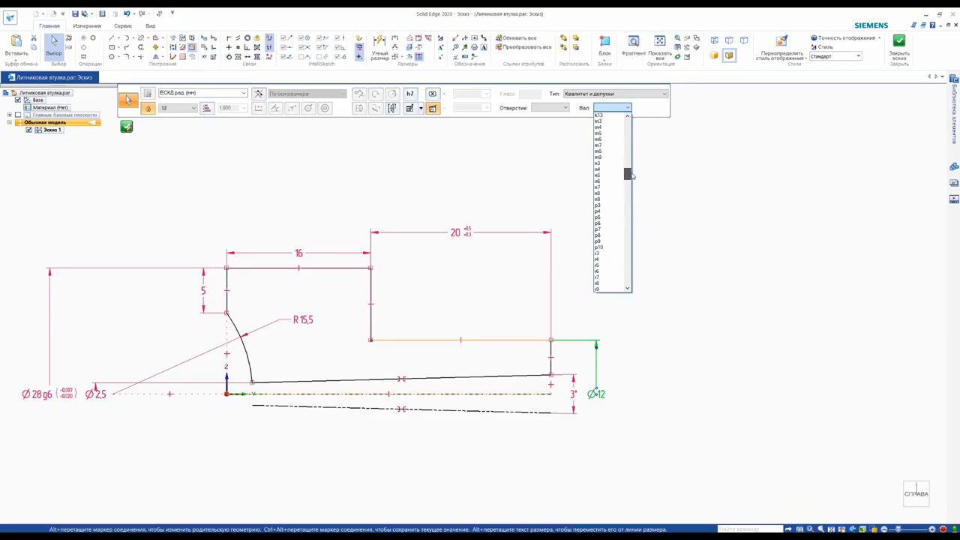
drag(632, 183, 632, 163)
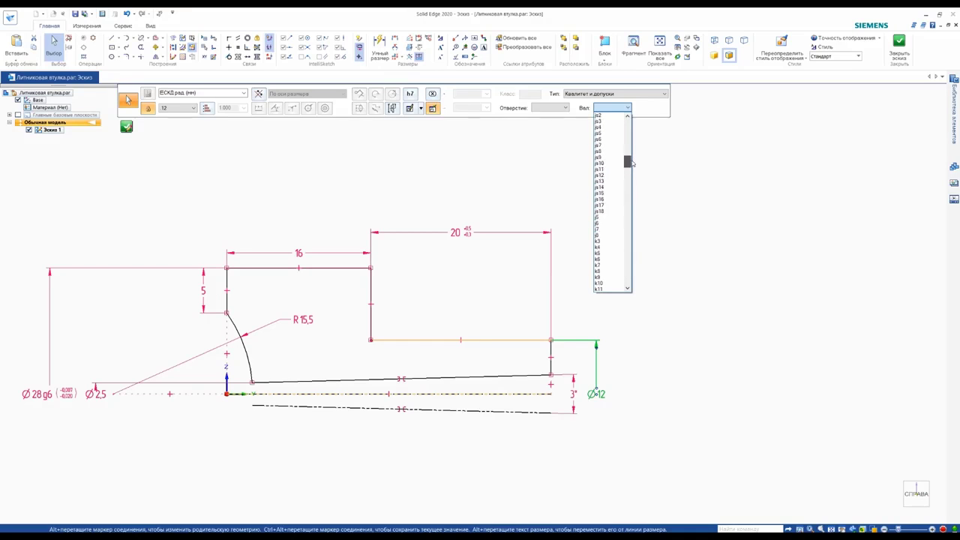
click(598, 248)
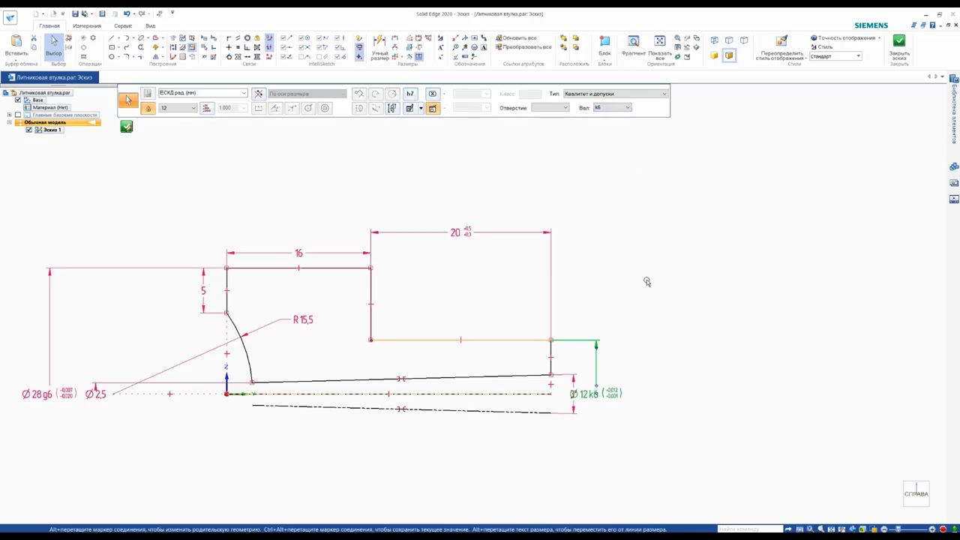
key(Escape)
click(605, 352)
key(Escape)
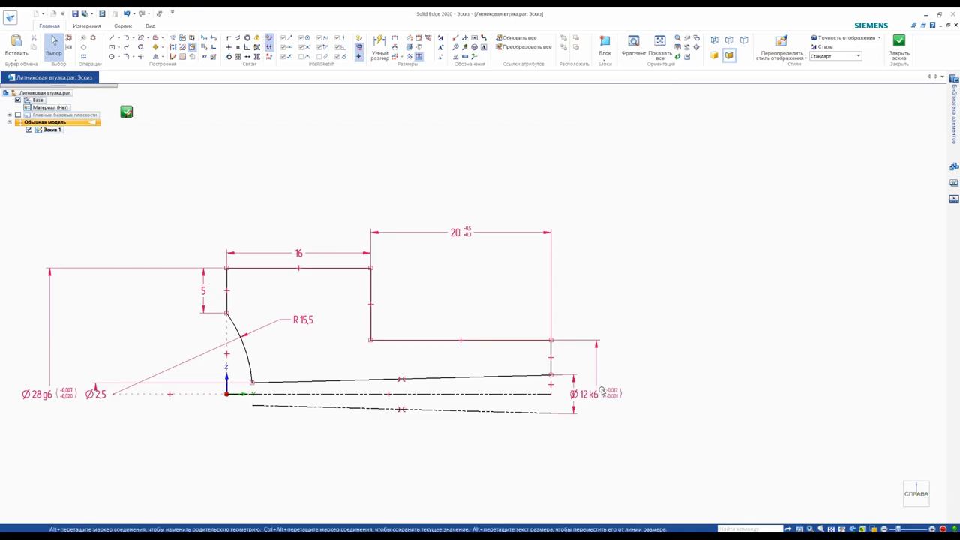
Nudge the Ø12 k6 label right and finish editing Эскиз 1
drag(596, 381, 633, 425)
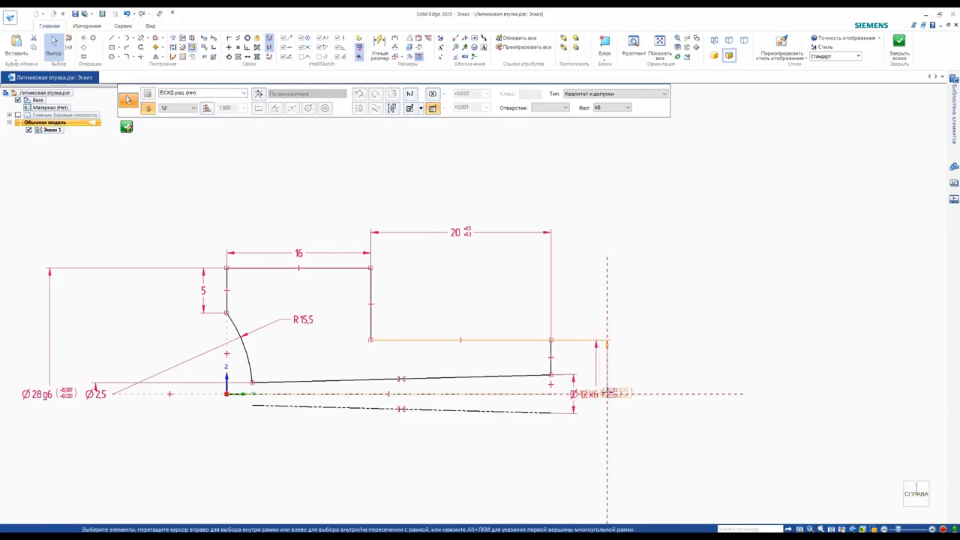
scroll(640, 440, up, 1)
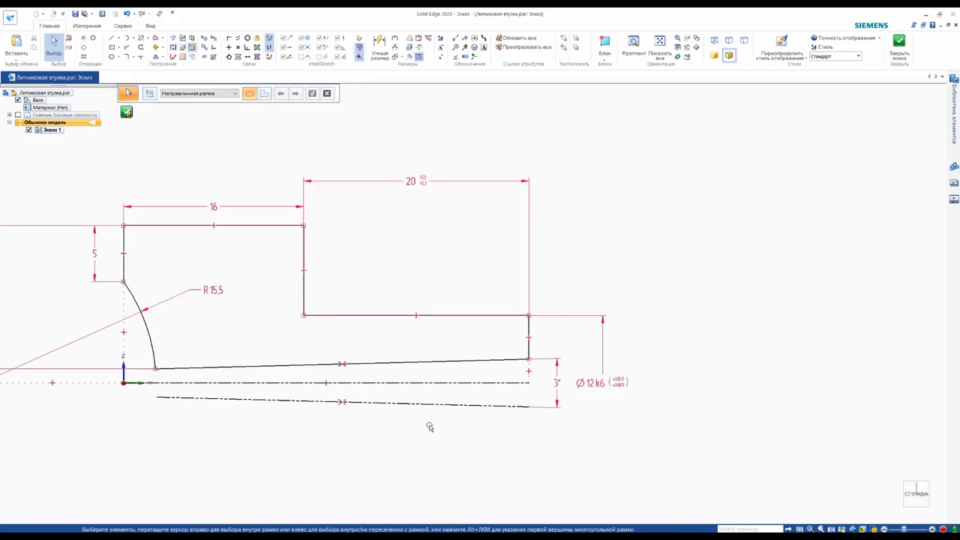
middle_drag(430, 427, 690, 400)
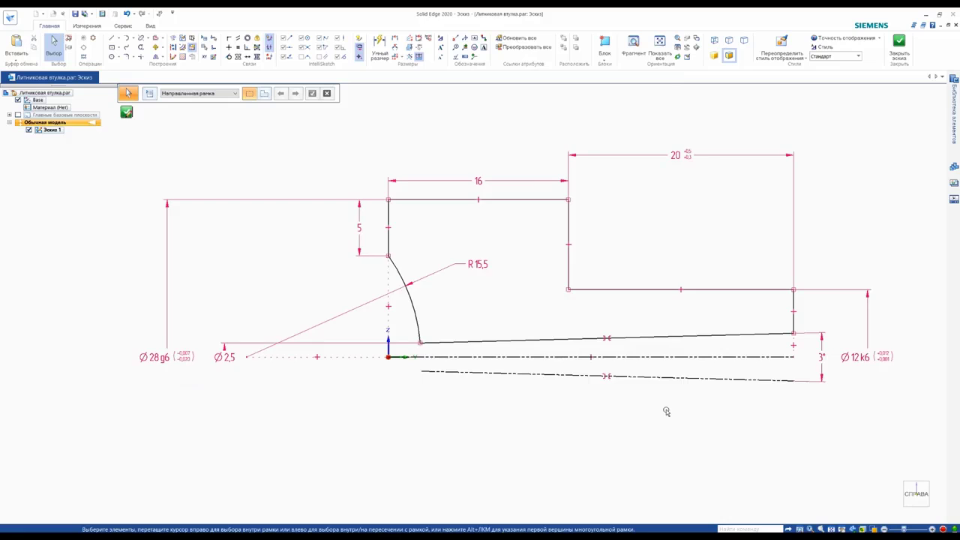
scroll(666, 412, up, 1)
scroll(666, 411, down, 1)
scroll(667, 411, down, 1)
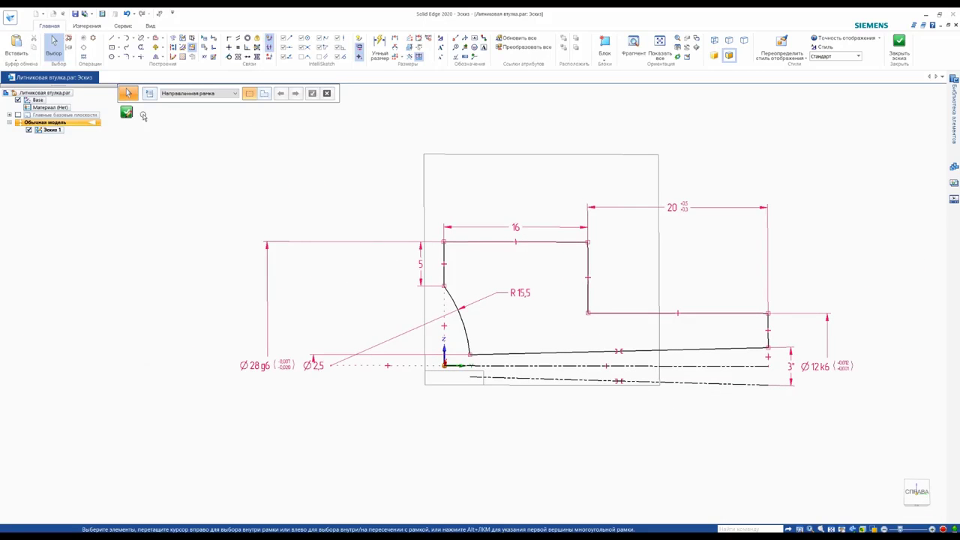
click(126, 112)
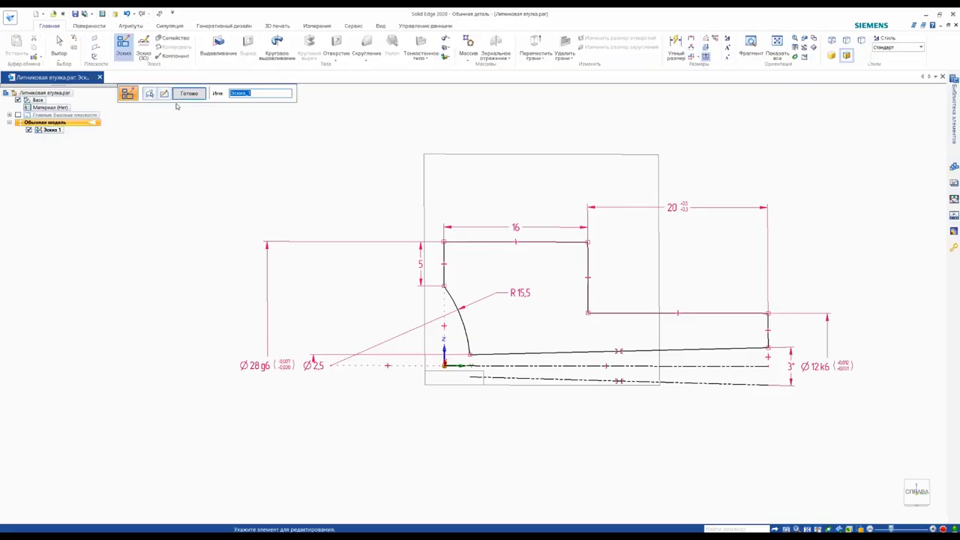
click(189, 94)
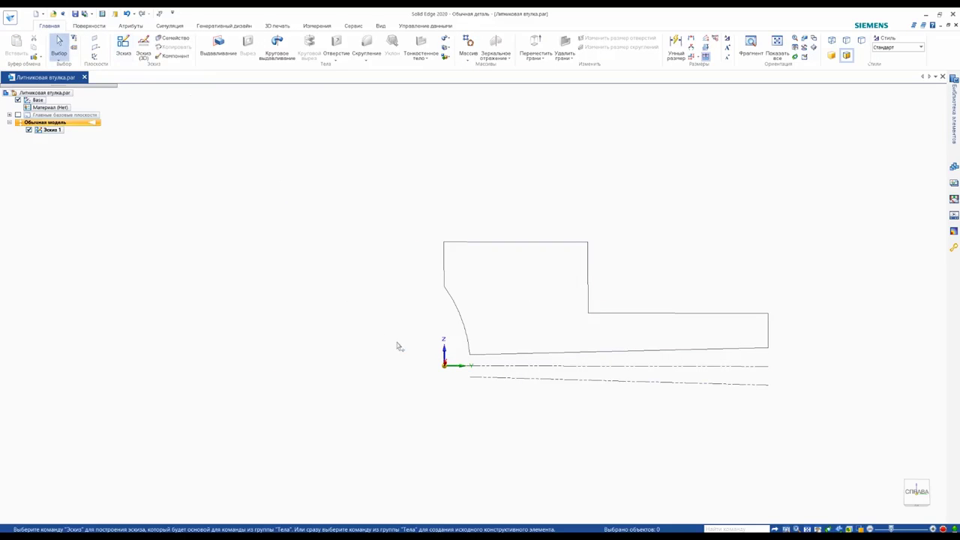
Open the Variable Table (Переменные) from the Сервис tab
middle_drag(398, 346, 499, 371)
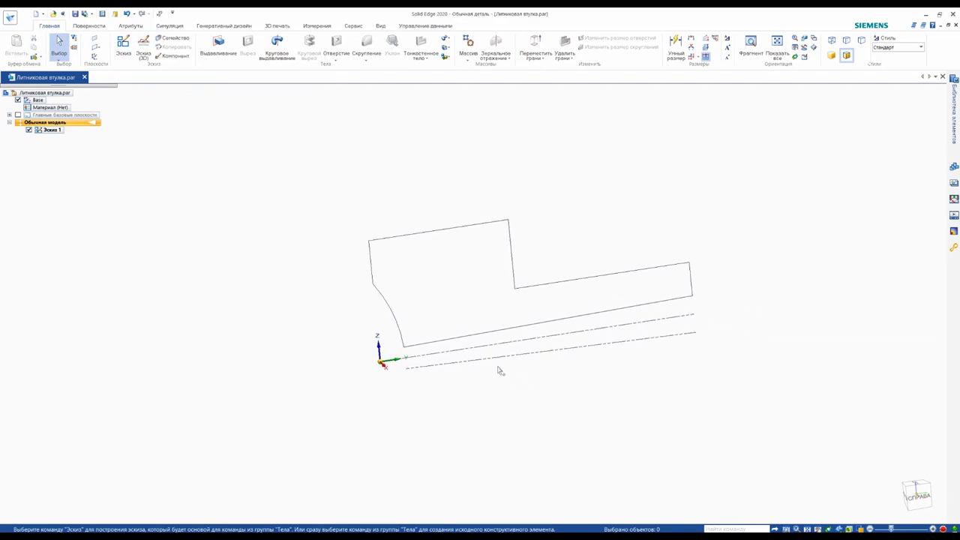
scroll(501, 368, up, 2)
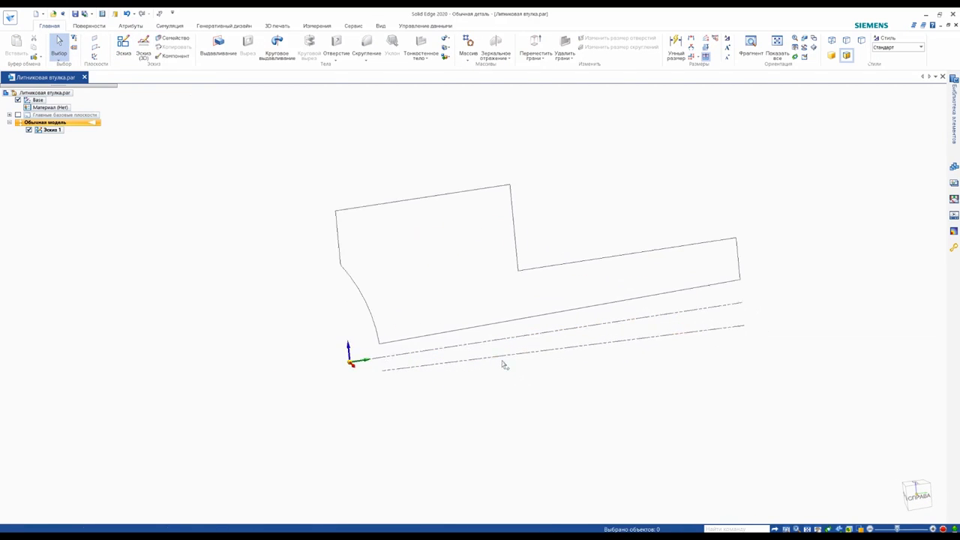
click(351, 27)
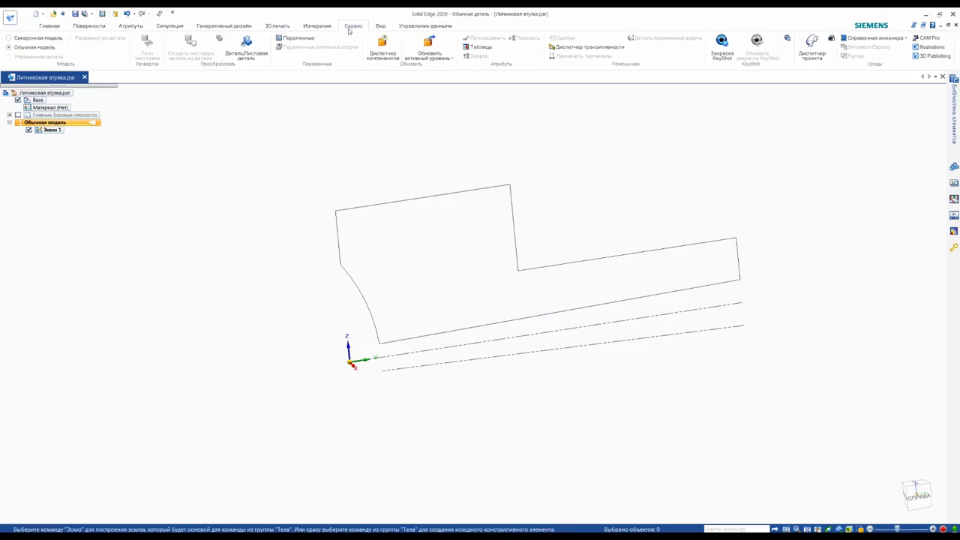
click(296, 41)
Move the Variable Table off the sketch and rename V709 to d1 and V731 to D
drag(317, 117, 351, 131)
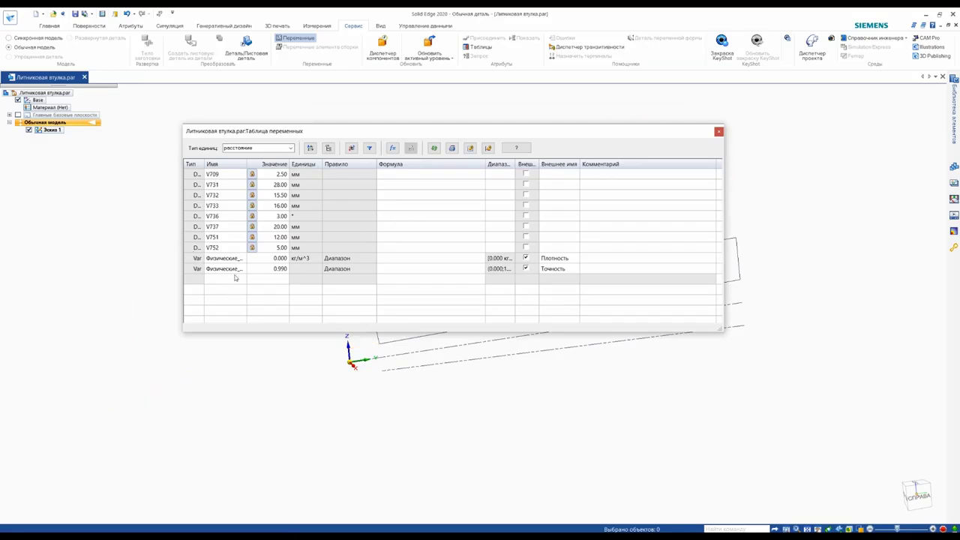
drag(267, 131, 556, 140)
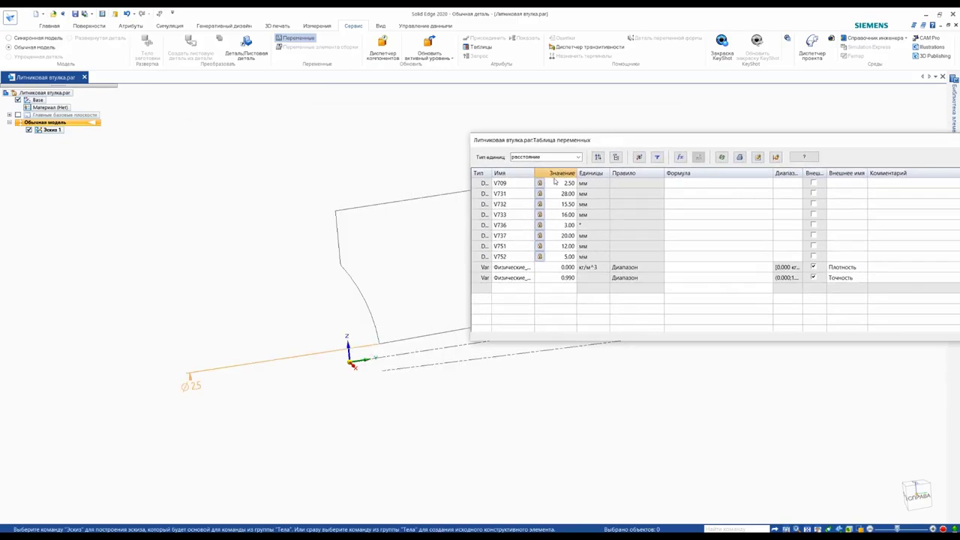
click(516, 184)
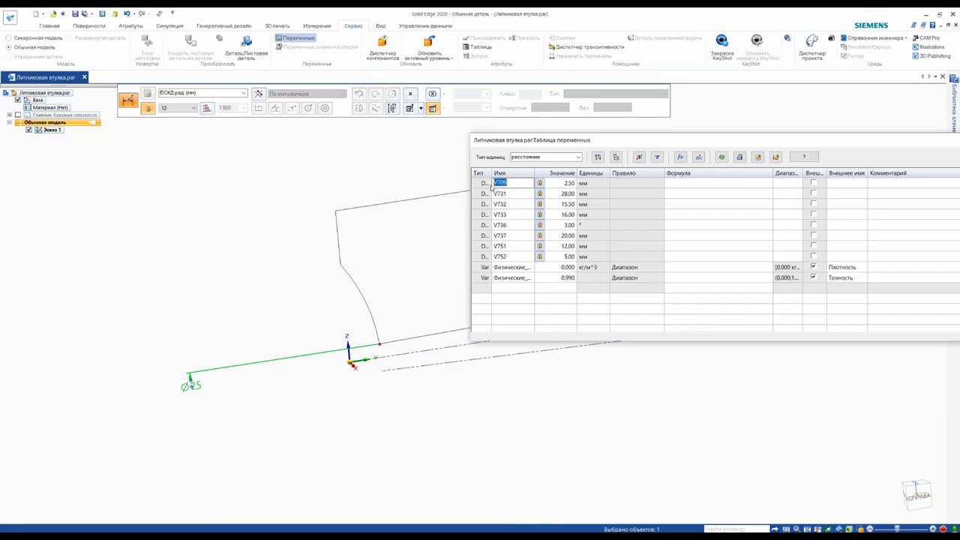
text(d1)
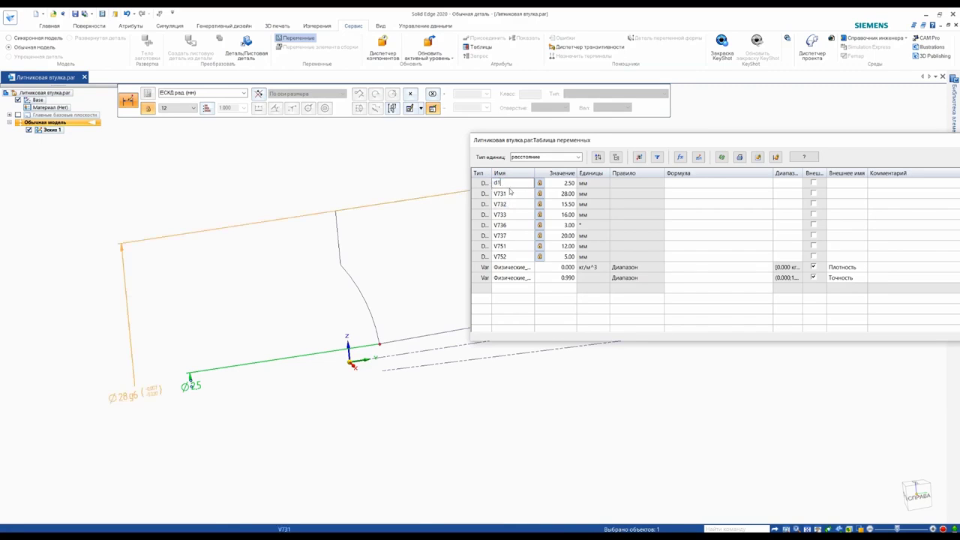
key(Return)
click(511, 195)
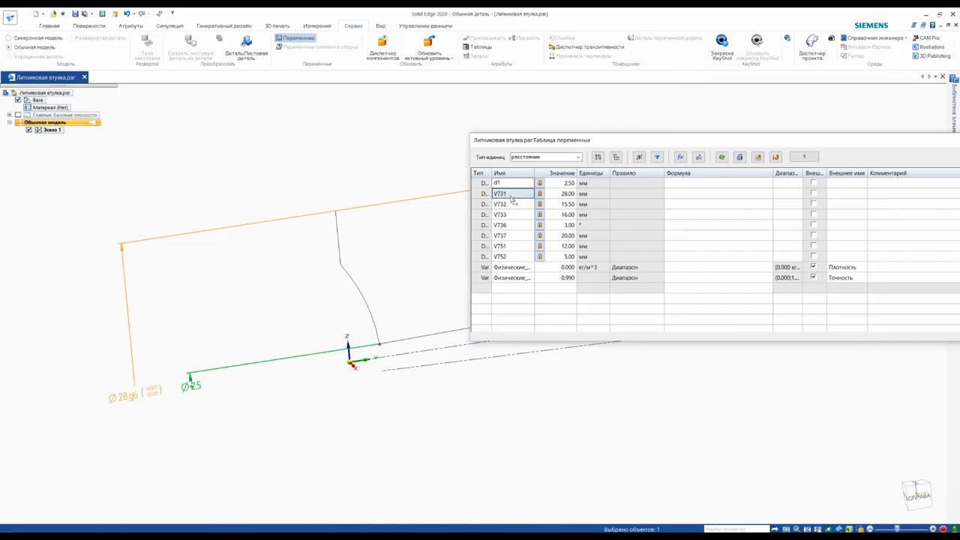
click(510, 195)
text(D)
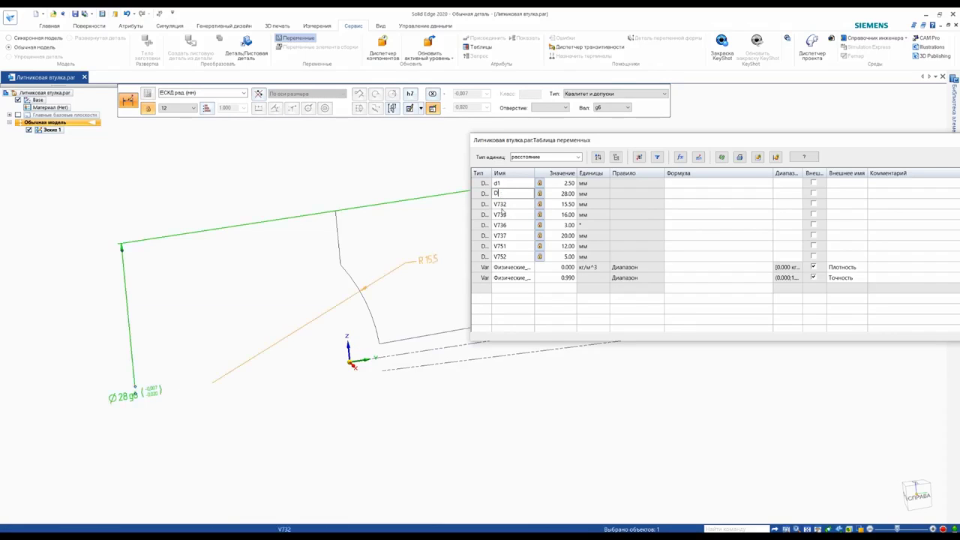
key(Return)
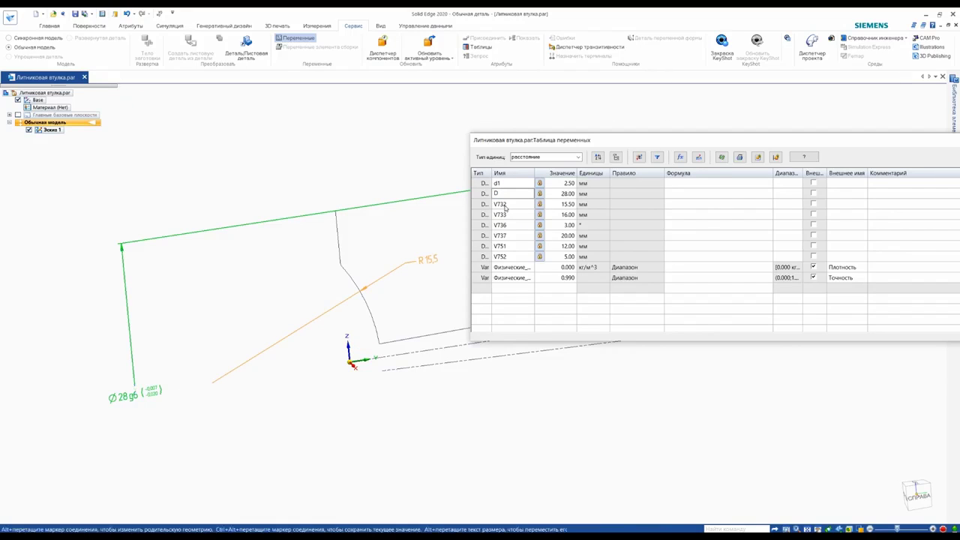
Rename V732, V733 and V736 to R, l1 and Alpha
double_click(504, 205)
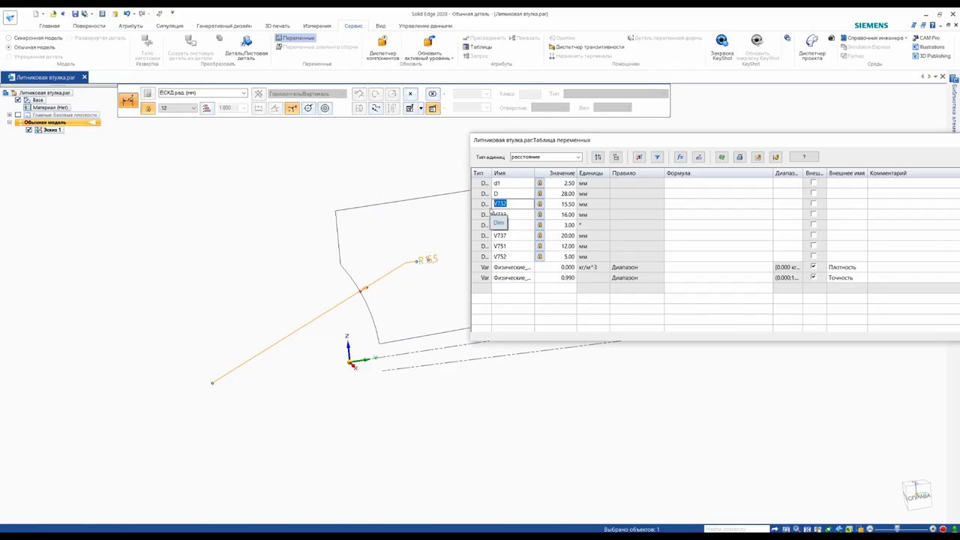
text(R)
click(505, 216)
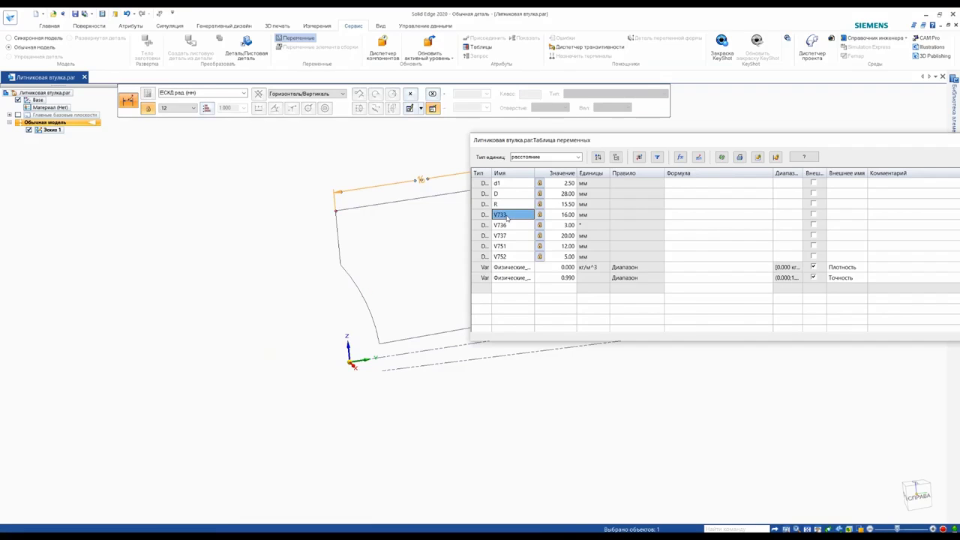
click(507, 217)
text(l1)
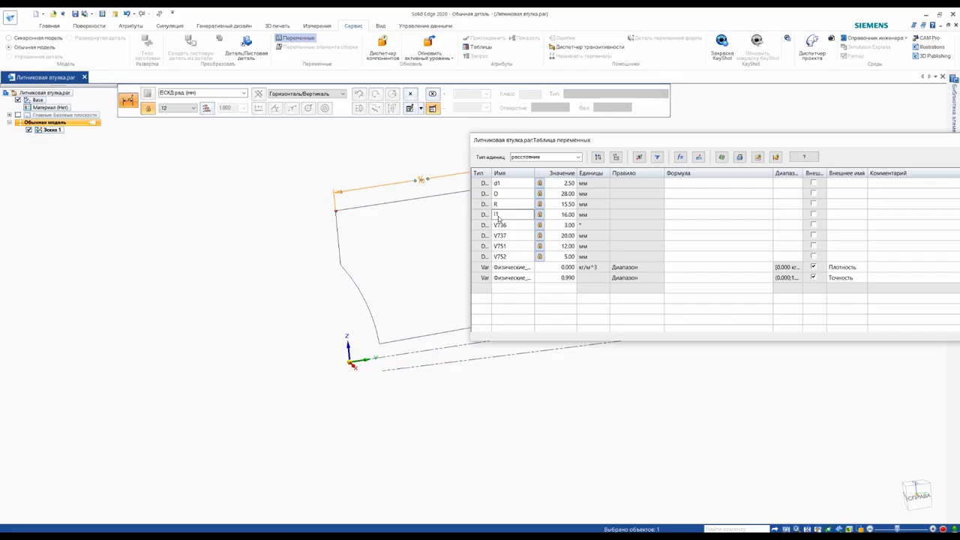
click(507, 227)
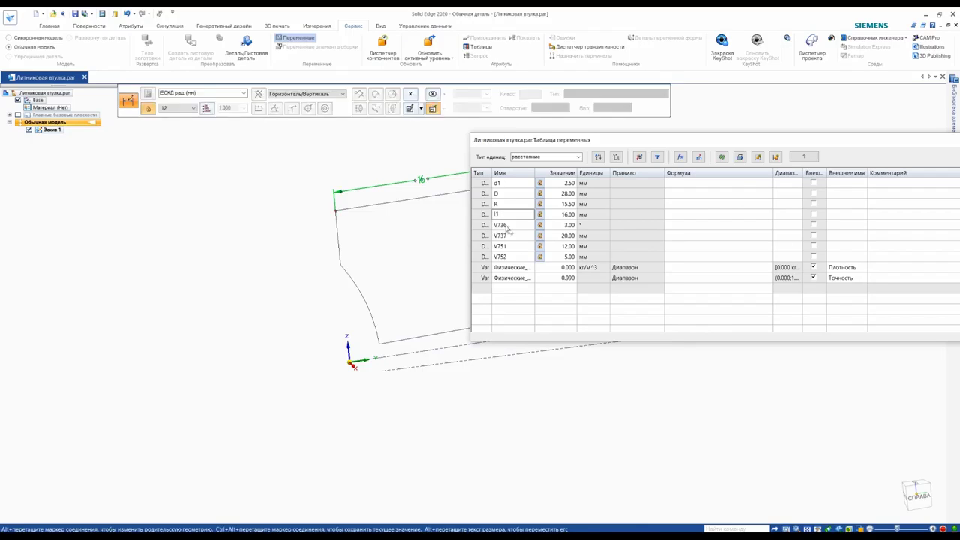
click(510, 227)
text(Alpha)
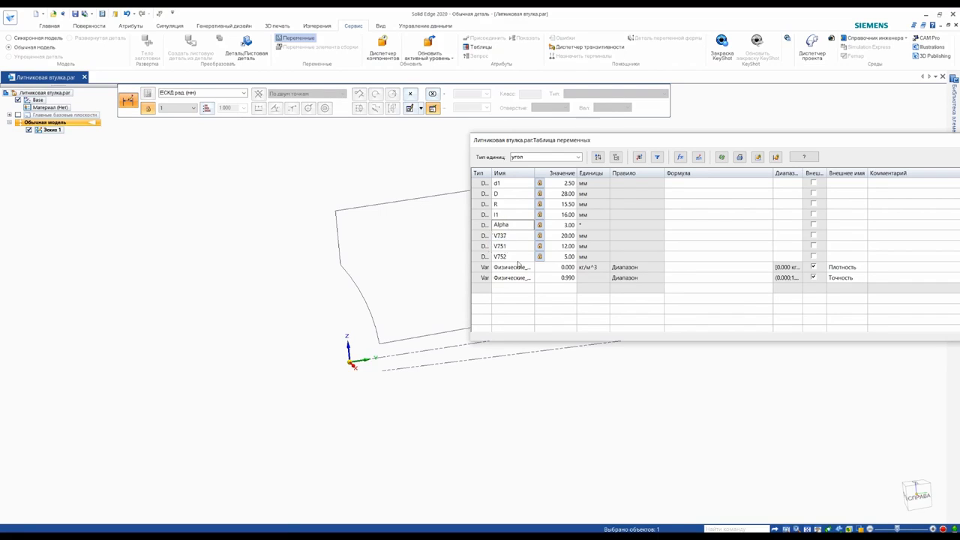
click(510, 236)
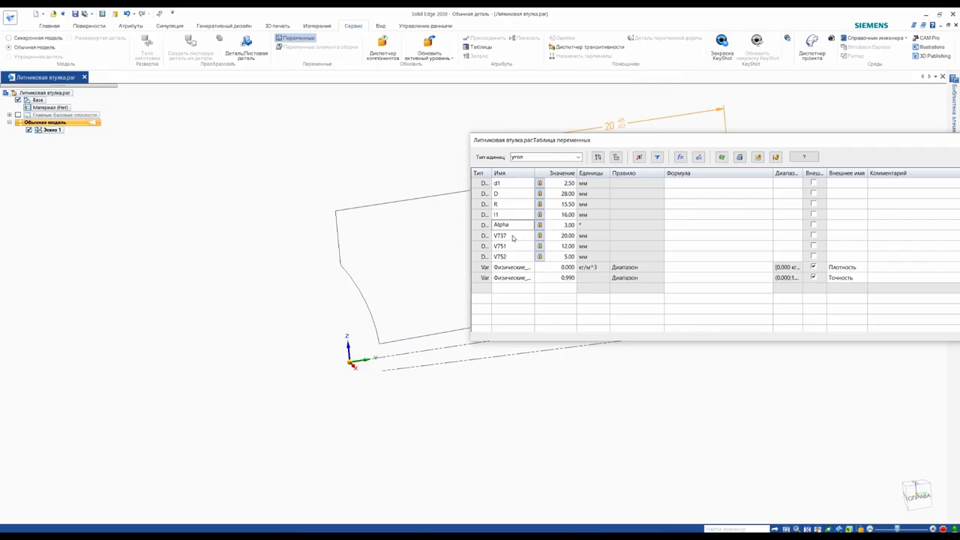
Rename V737 to L and V751 to d2, then place Solid Edge beside Excel
drag(621, 141, 456, 246)
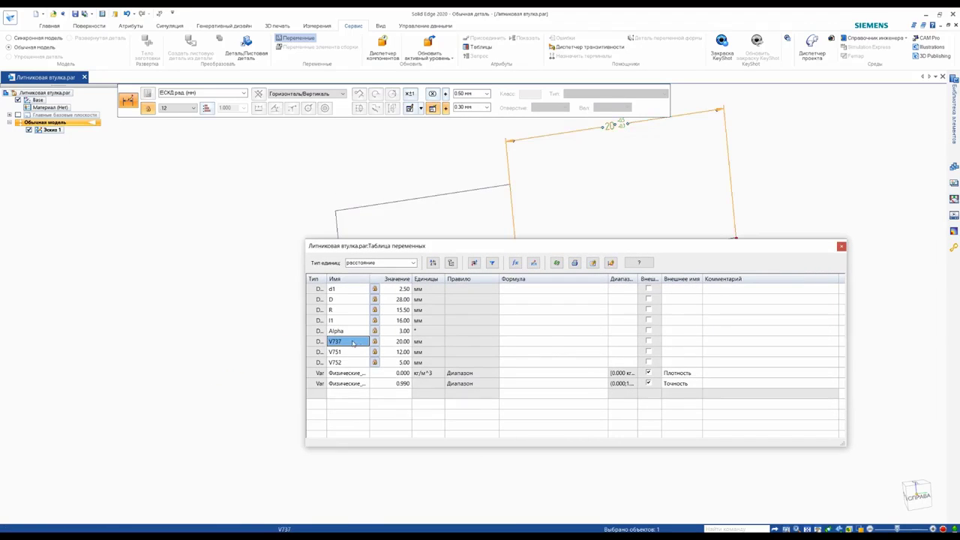
click(353, 343)
text(L)
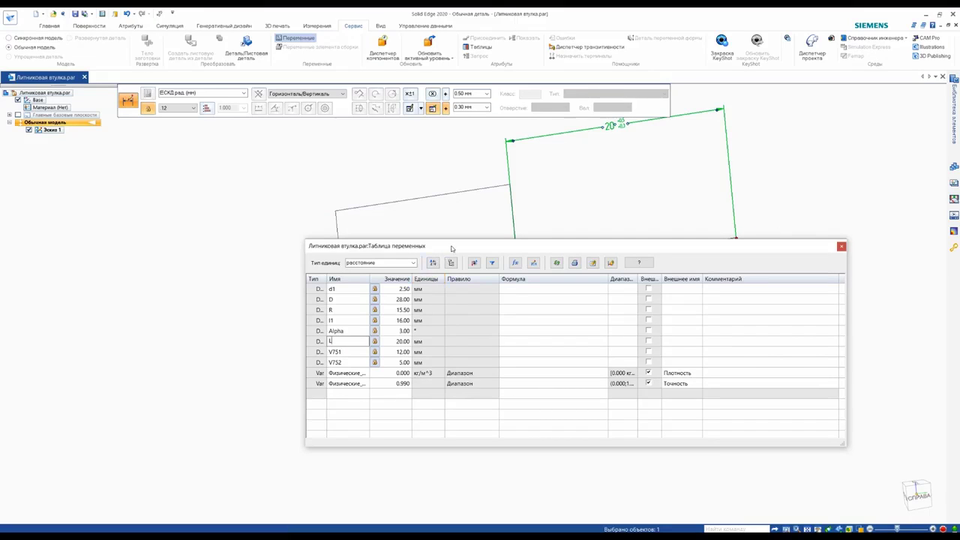
click(349, 362)
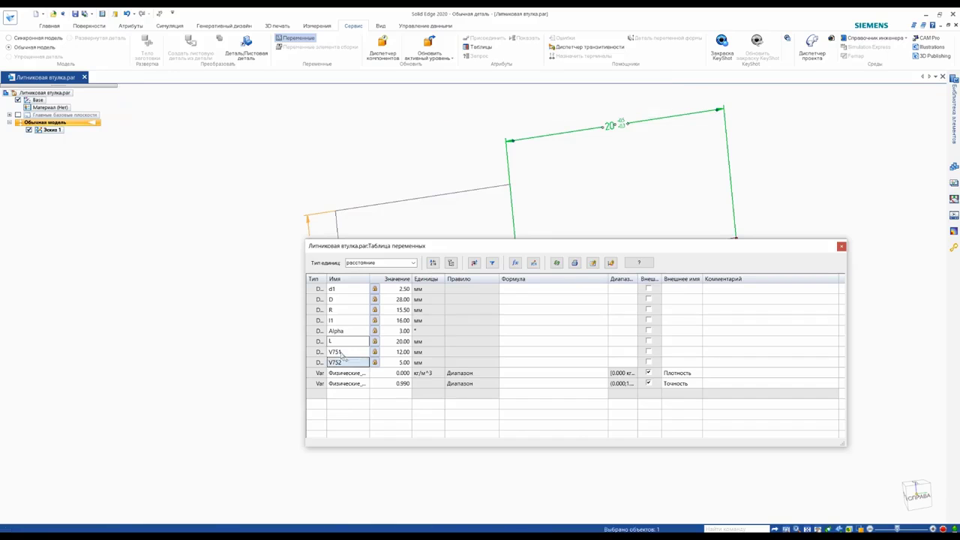
click(342, 353)
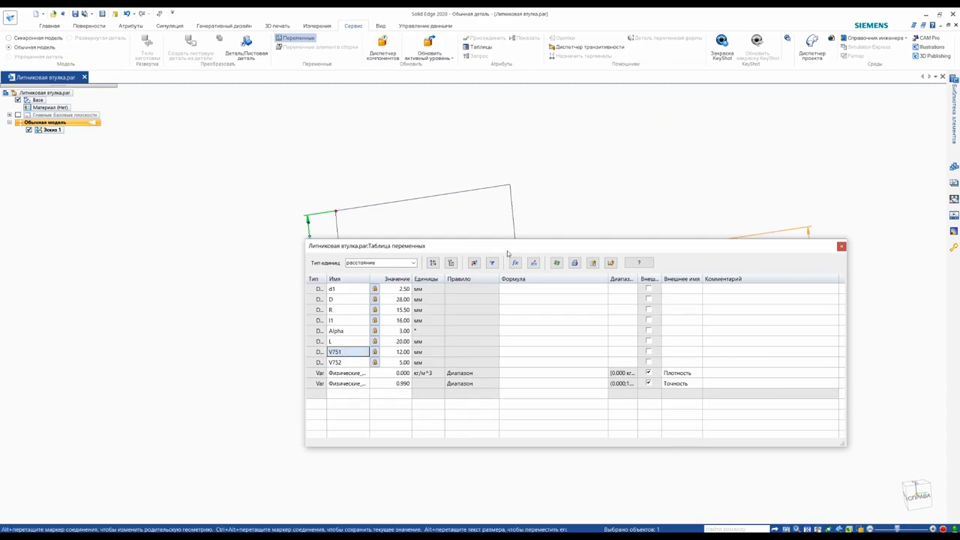
drag(507, 254, 341, 161)
drag(413, 157, 357, 127)
click(122, 234)
text(d2)
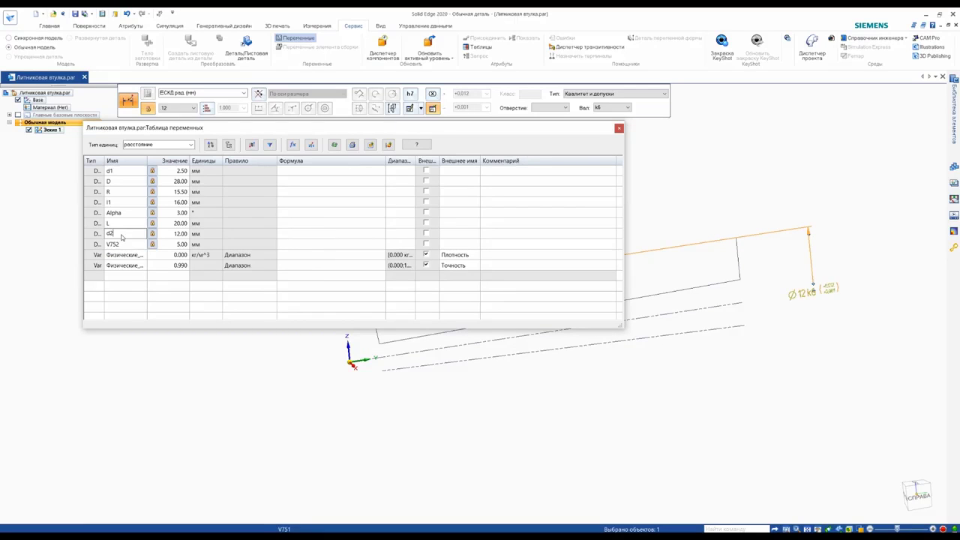
key(Return)
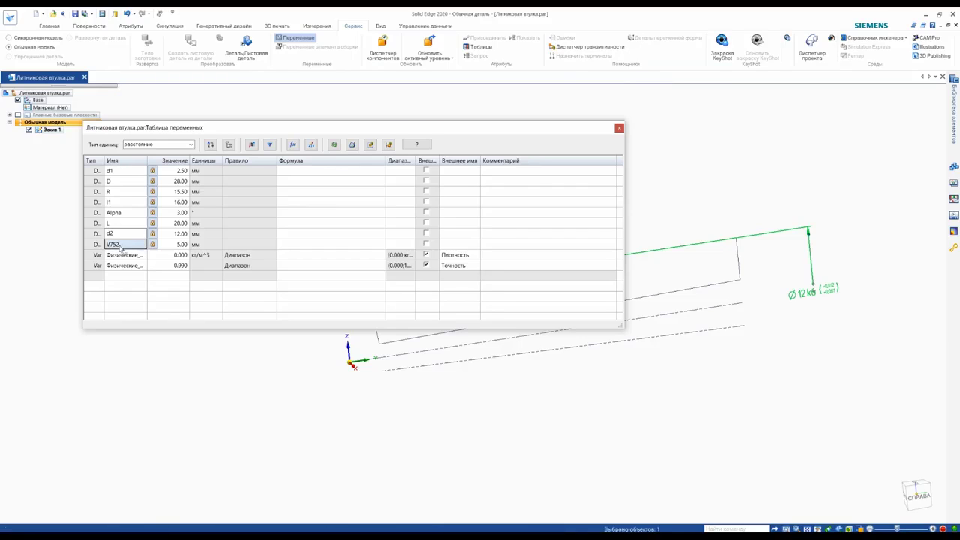
double_click(119, 244)
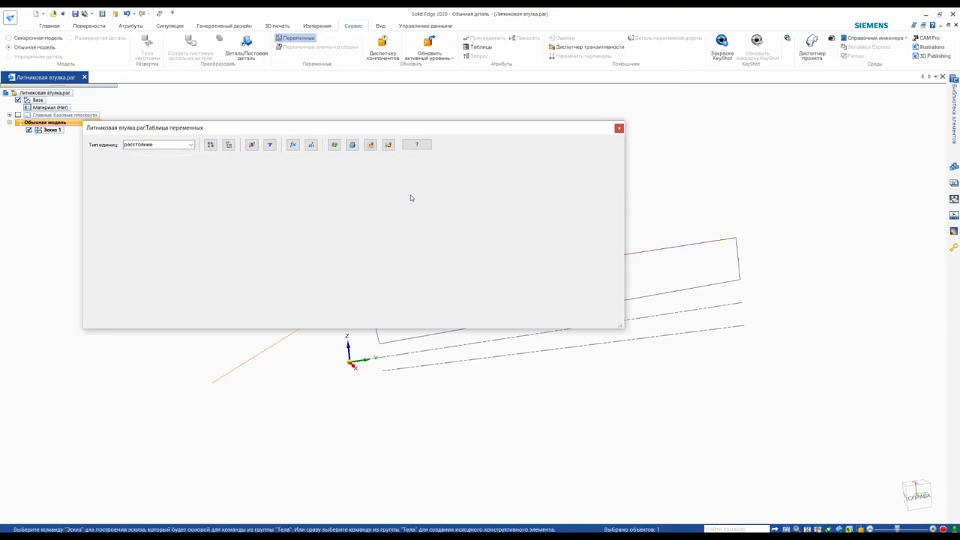
key(super+Left)
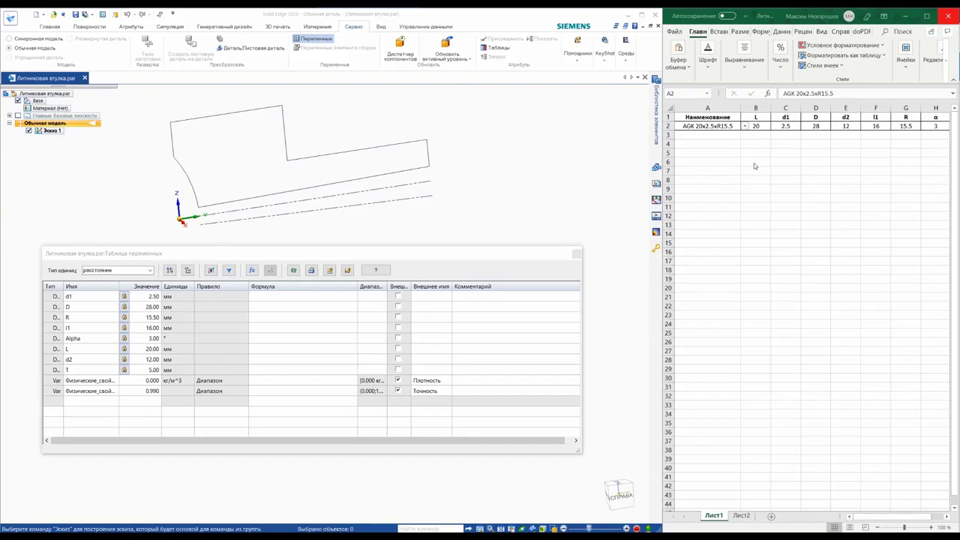
Copy Excel cell C2 and paste-link it into d1's formula
click(792, 126)
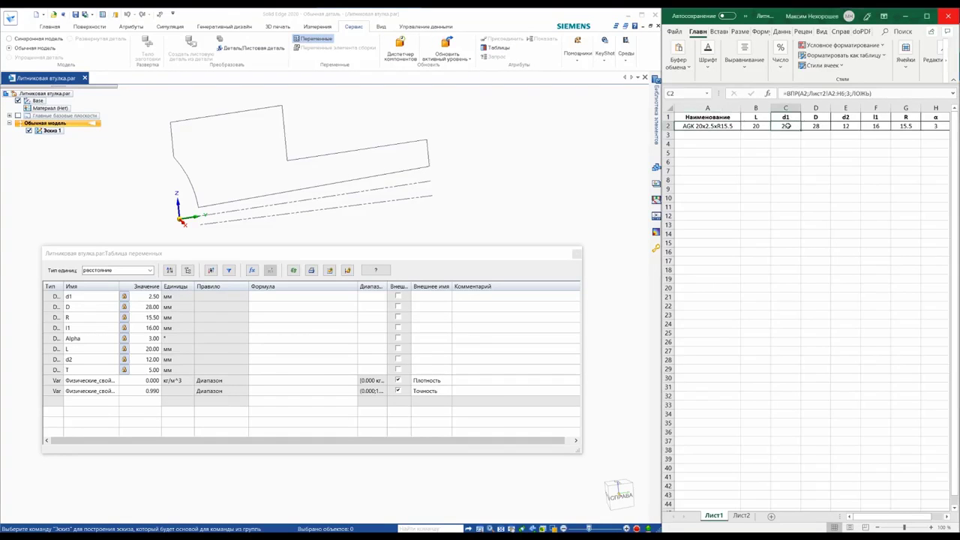
right_click(790, 127)
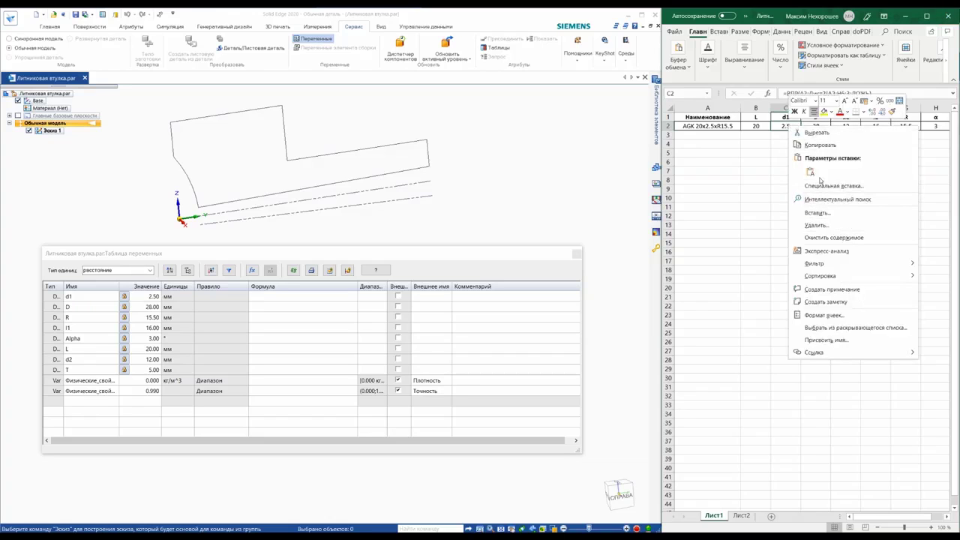
click(820, 146)
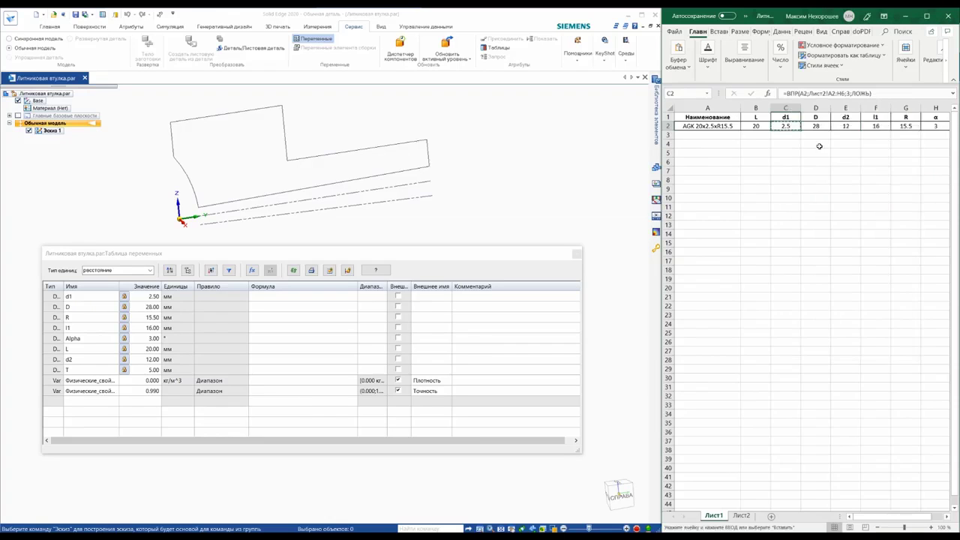
click(267, 297)
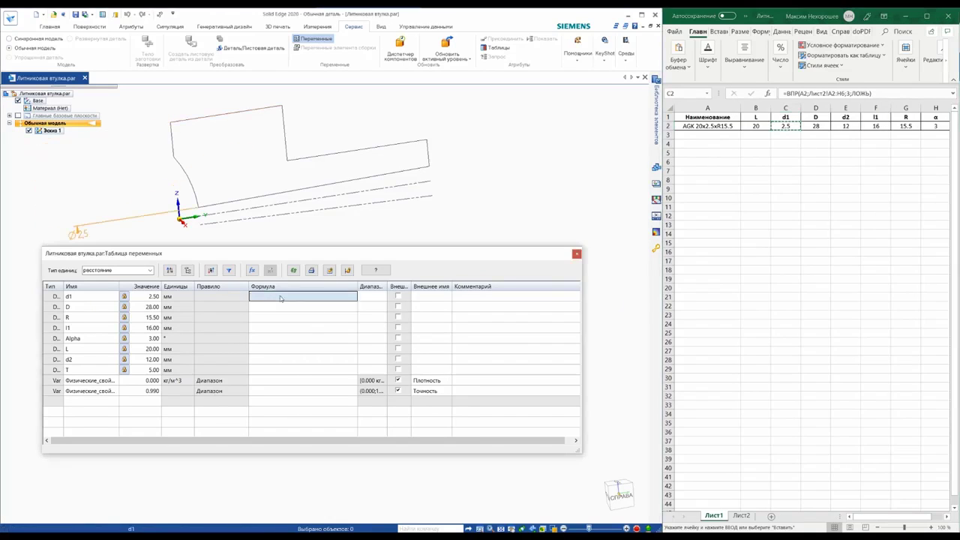
right_click(281, 298)
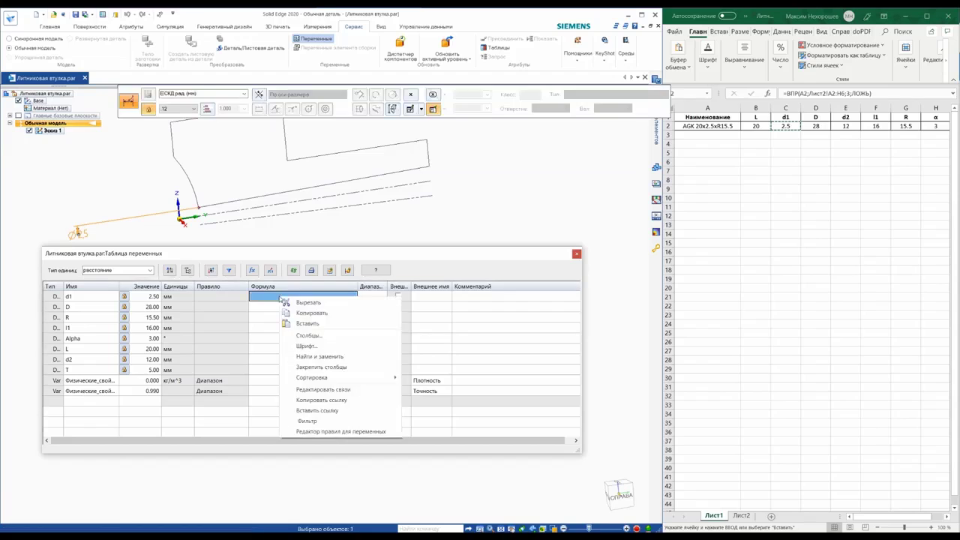
click(328, 412)
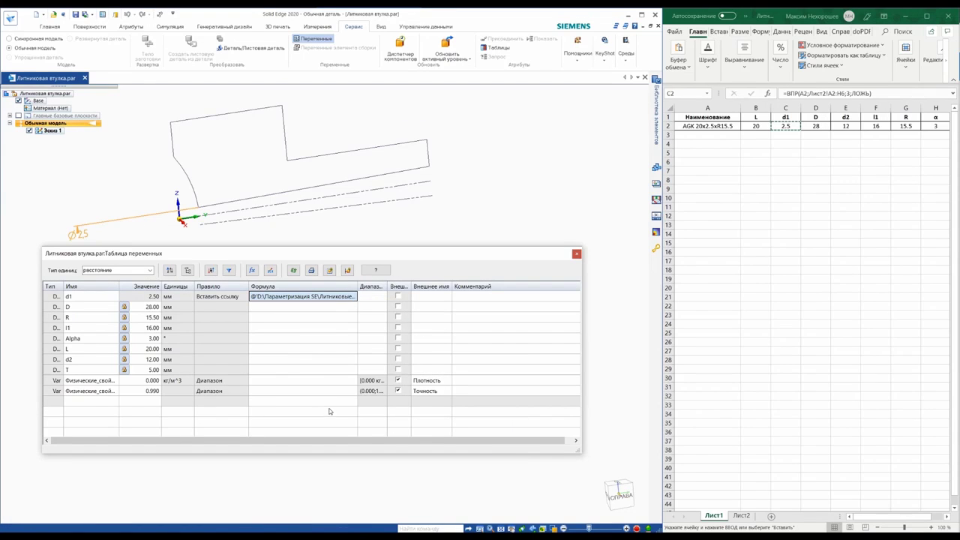
drag(355, 286, 424, 277)
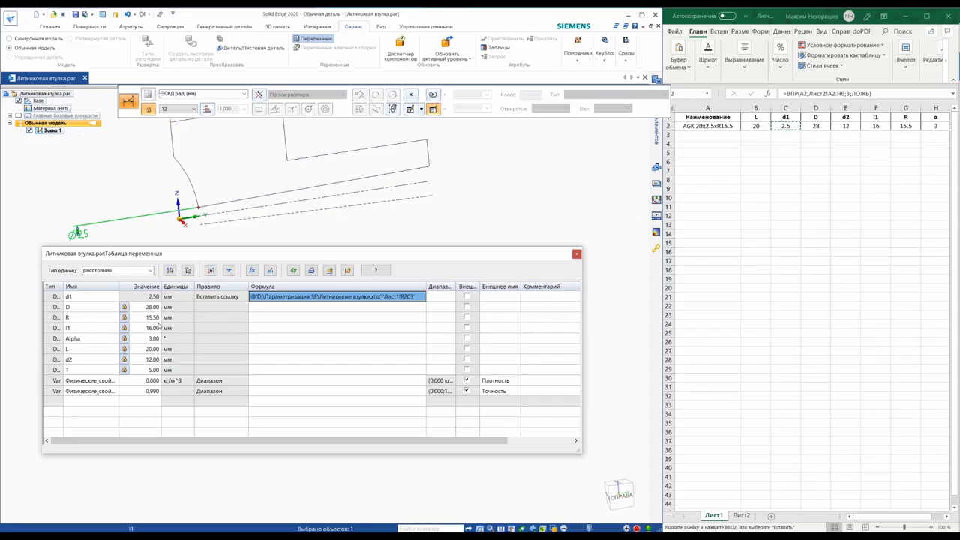
Copy Excel cell D2 and paste-link it into D's formula
click(819, 125)
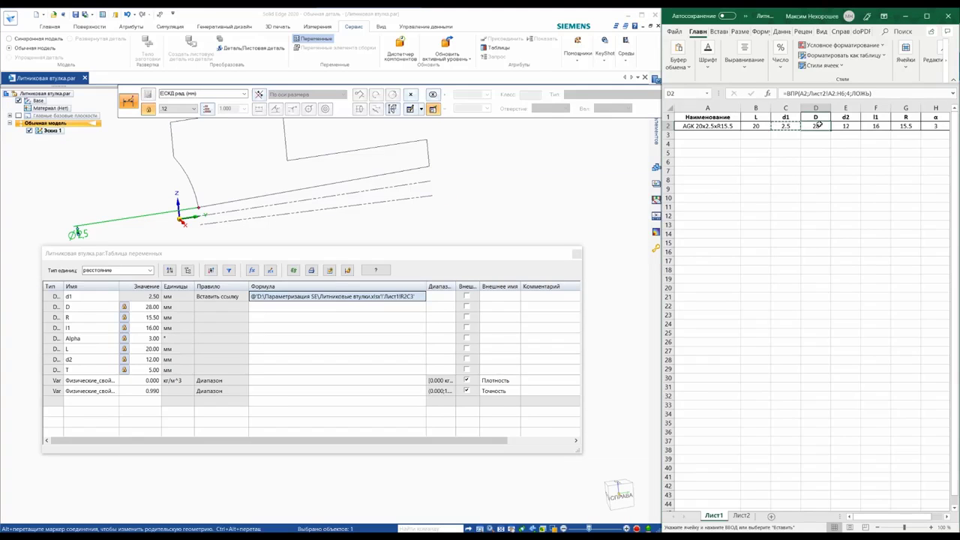
key(Escape)
right_click(816, 126)
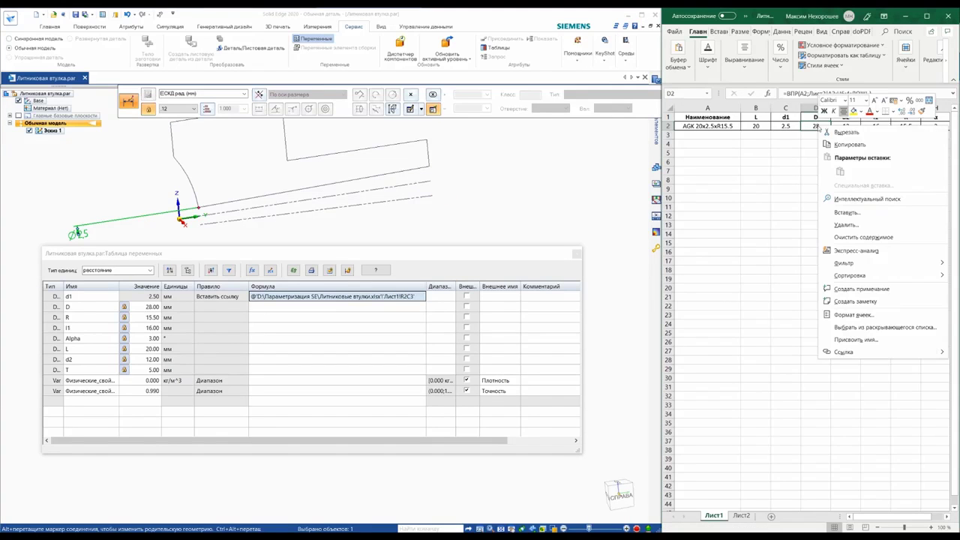
click(842, 139)
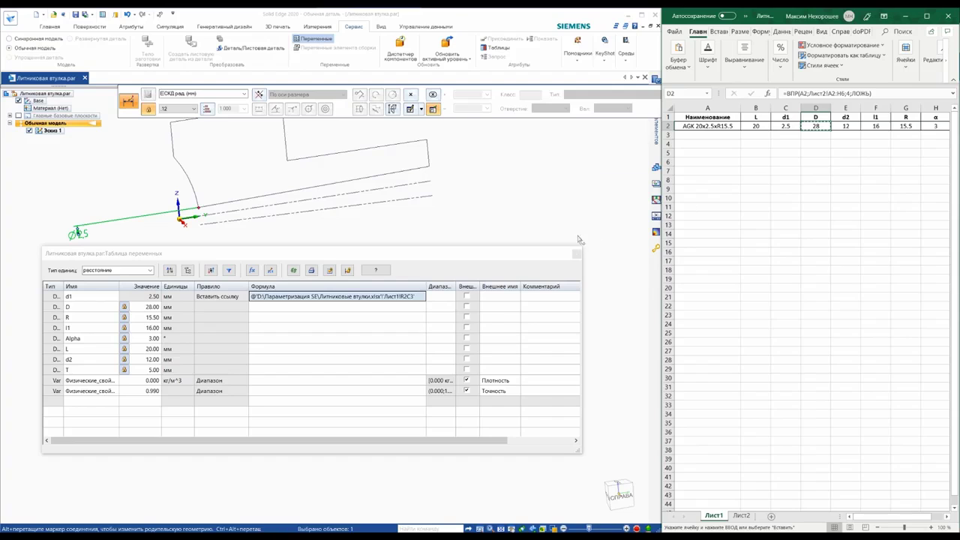
click(280, 308)
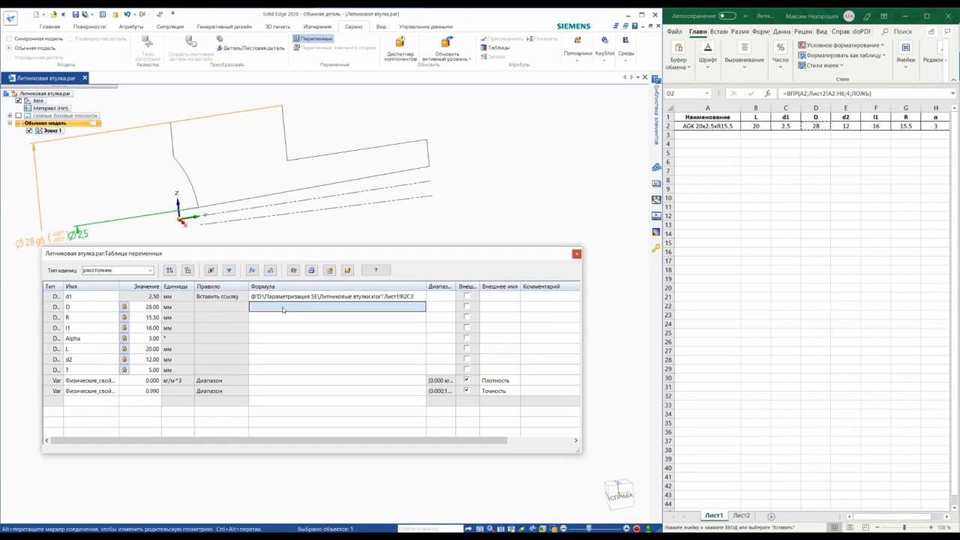
right_click(285, 309)
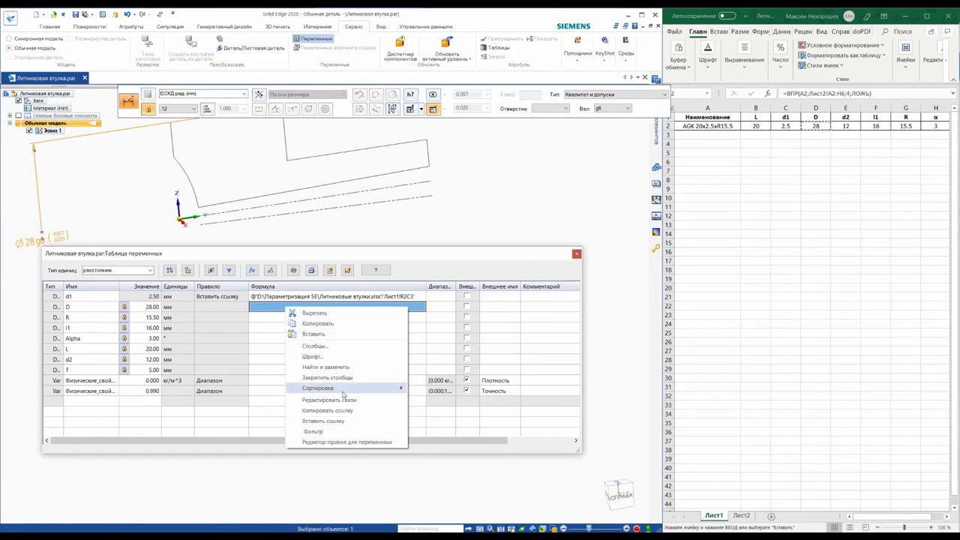
click(348, 421)
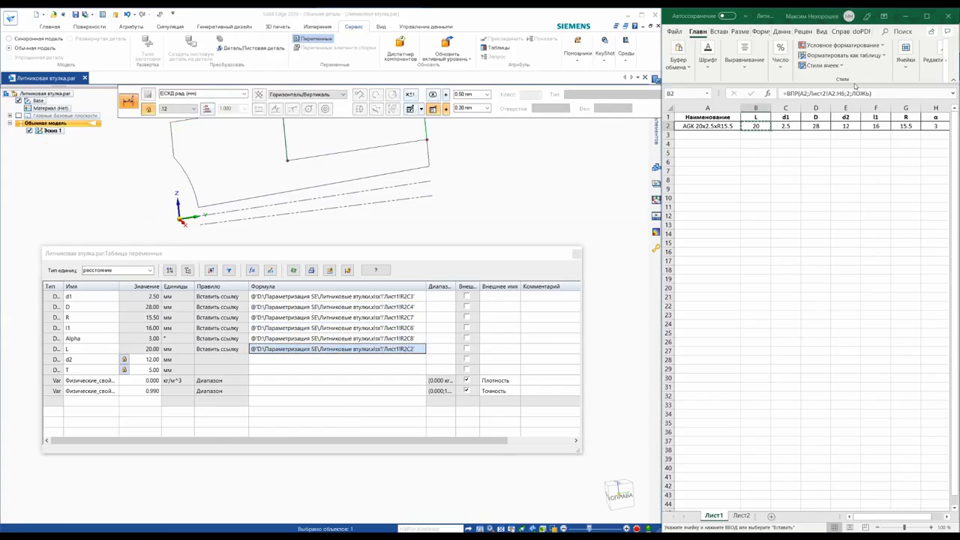
Paste-link Excel cell E2 into d2's formula and close the Variable Table
right_click(845, 126)
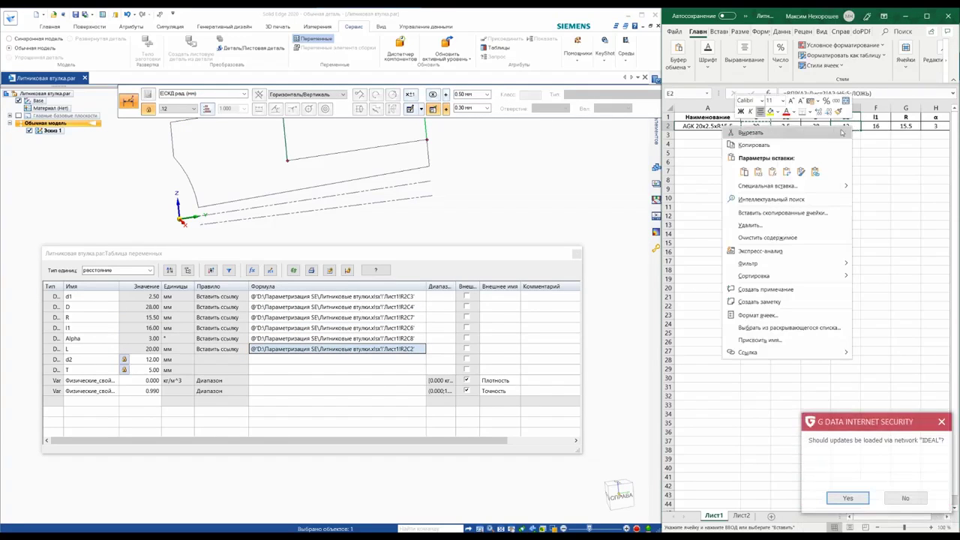
click(793, 143)
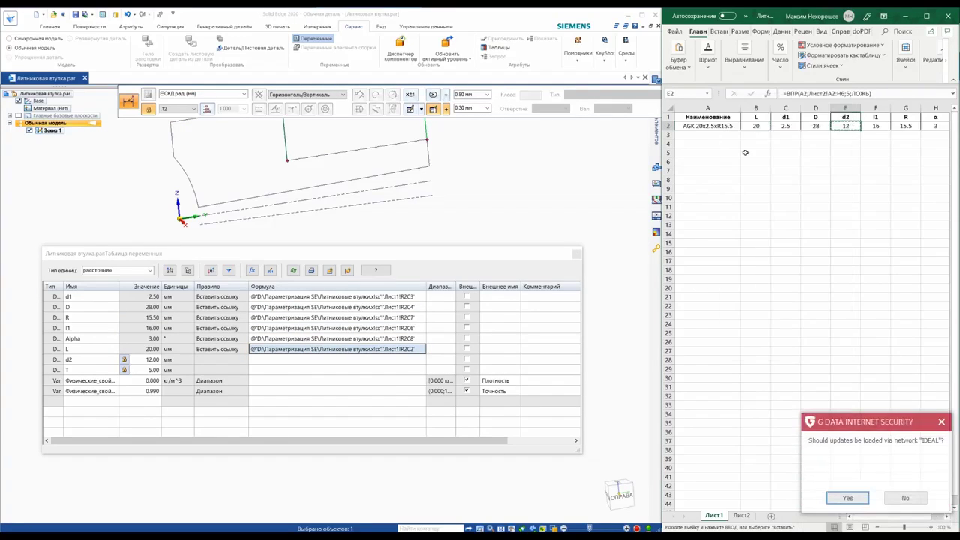
click(289, 360)
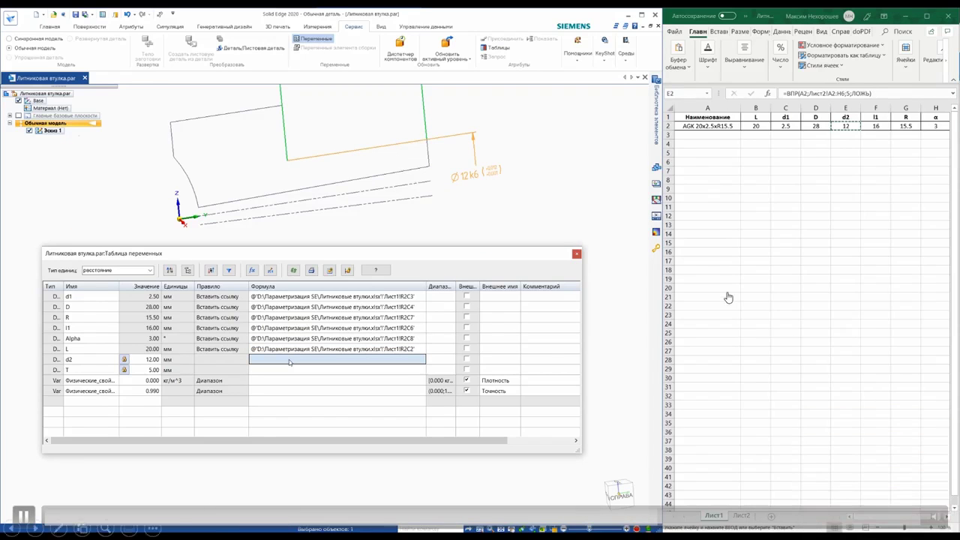
click(289, 362)
right_click(289, 363)
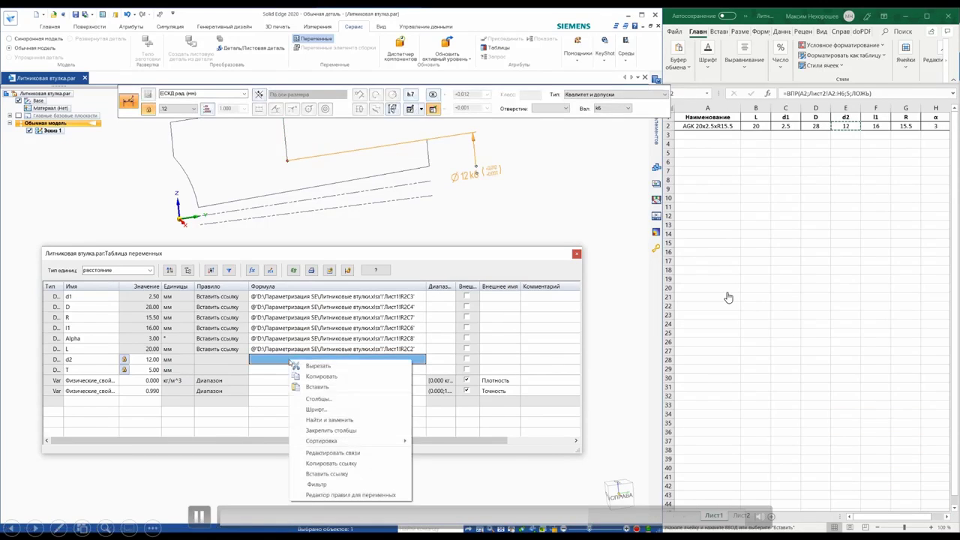
click(341, 472)
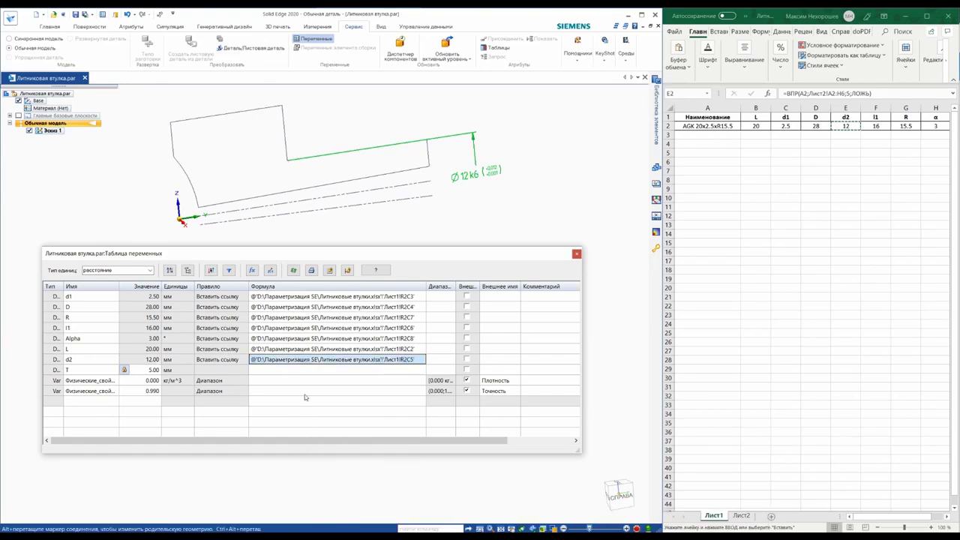
click(147, 359)
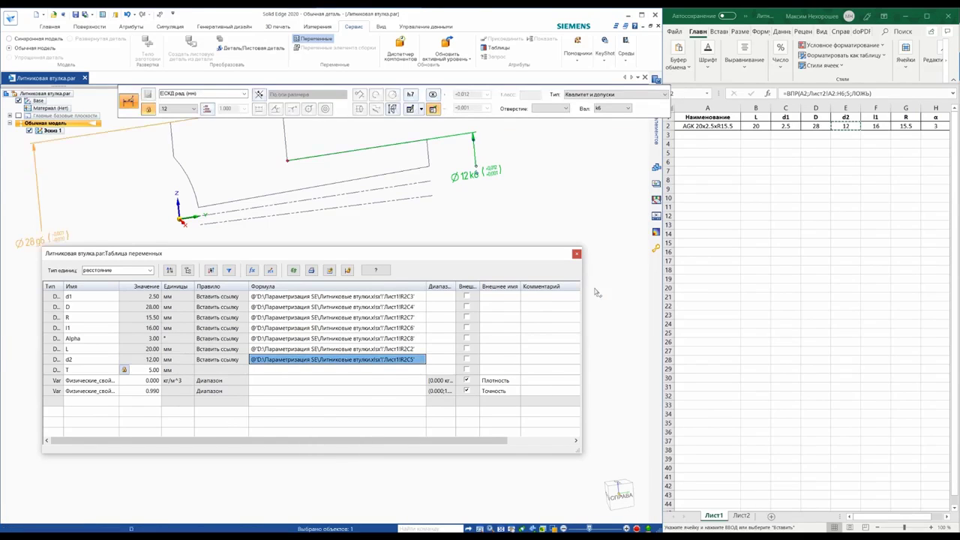
click(576, 255)
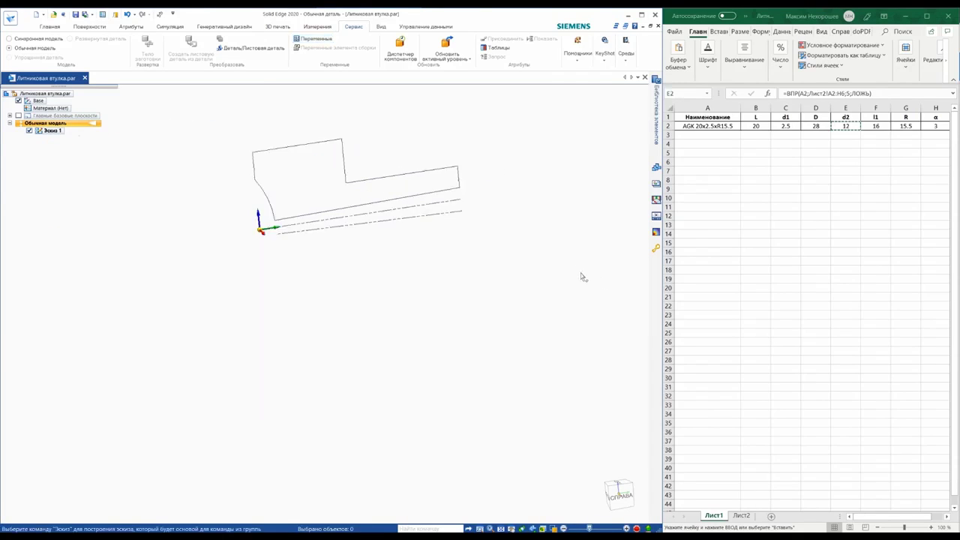
Choose AGN 46x2.5xR40 from Excel's A2 dropdown and watch the sketch update
click(734, 127)
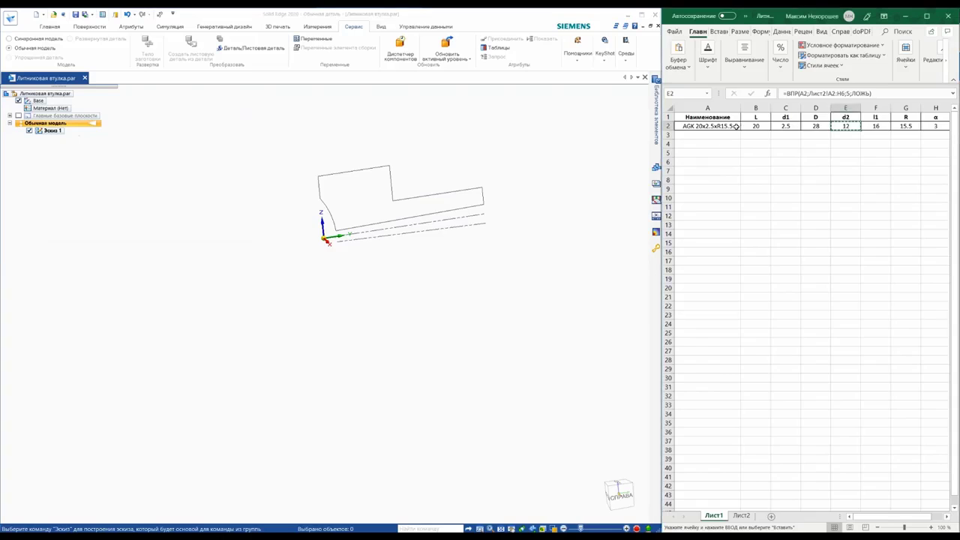
click(736, 126)
click(745, 127)
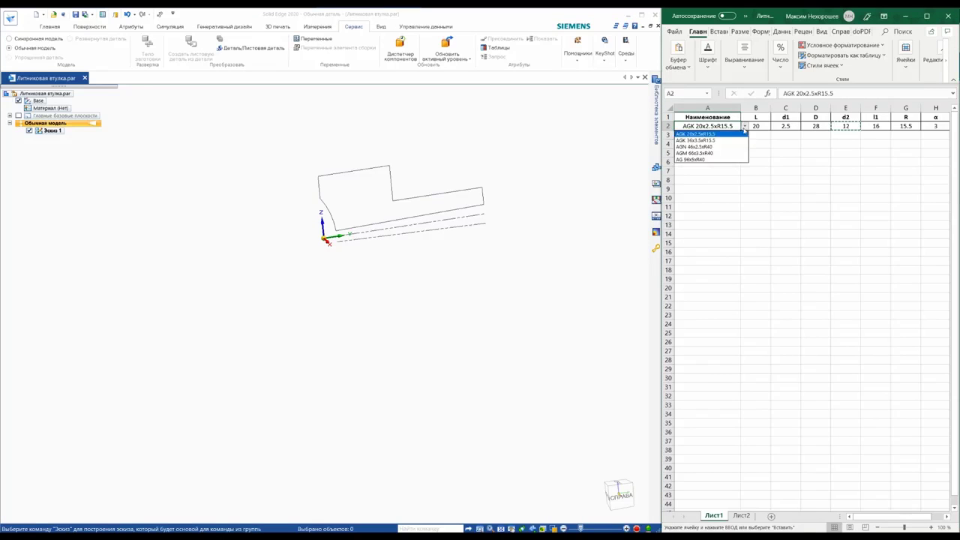
click(724, 148)
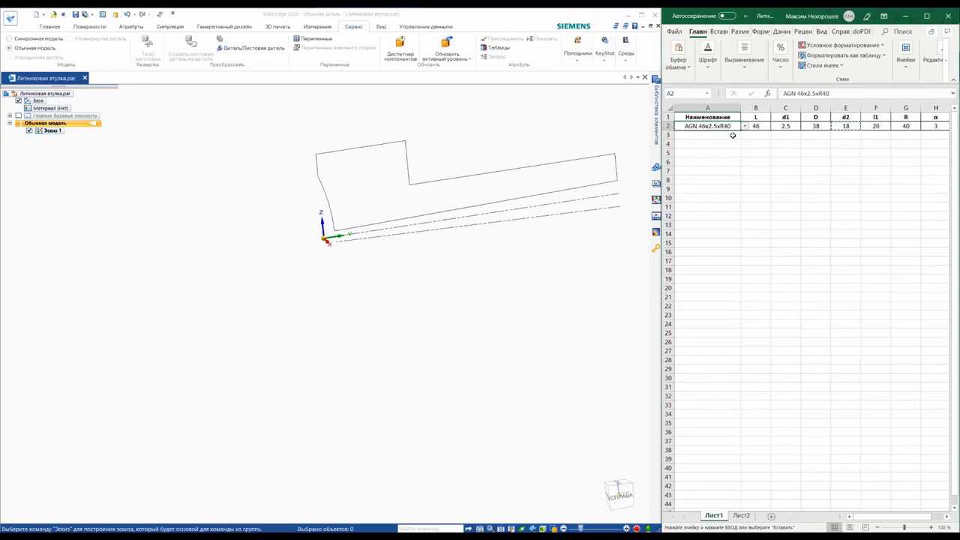
Switch to AGM 66x3.5xR40, reframe the longer sketch, then return to AGK 20x2.5xR15.5
click(745, 127)
click(726, 153)
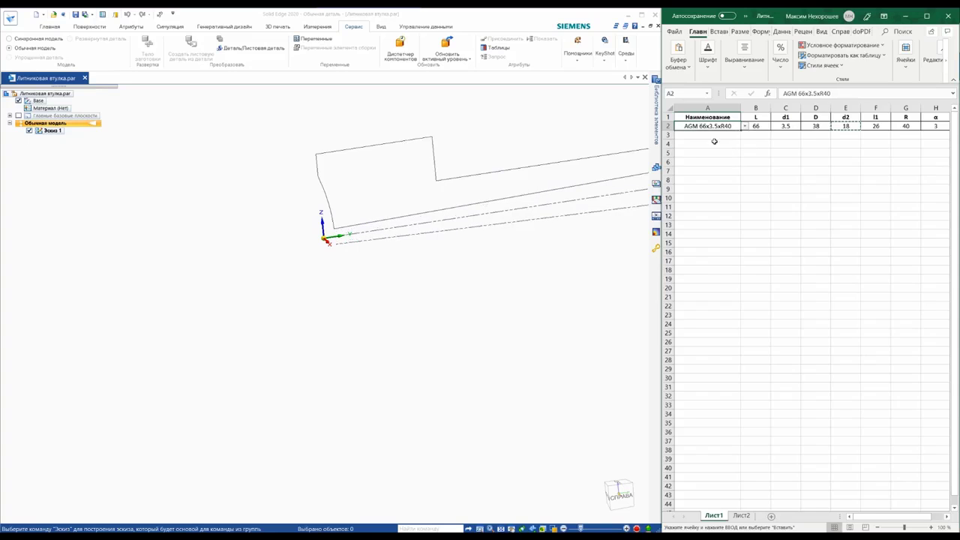
scroll(476, 232, down, 2)
scroll(489, 242, down, 2)
mouse_move(488, 242)
shift+middle_down()
mouse_move(463, 262)
mouse_move(368, 283)
mouse_move(378, 294)
shift+middle_up()
scroll(369, 282, up, 3)
click(744, 130)
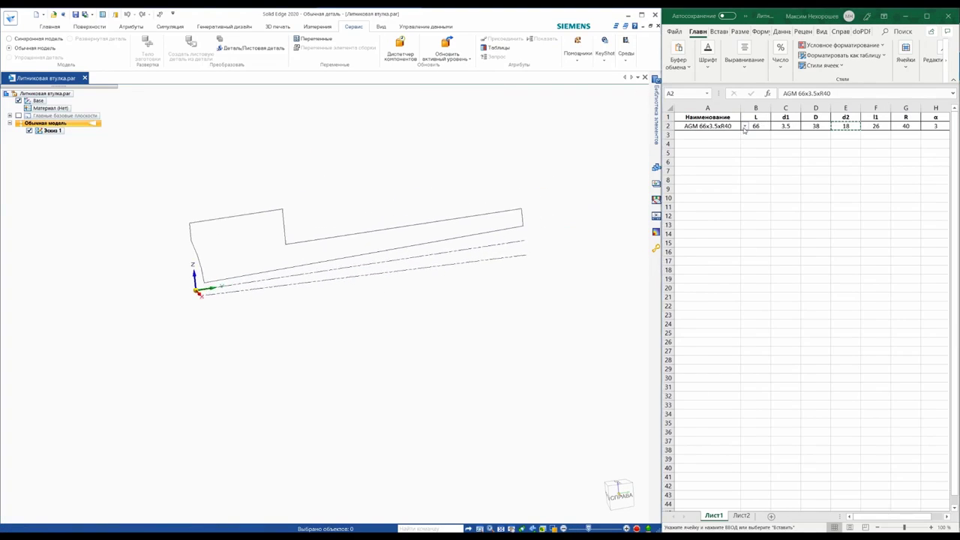
click(744, 129)
click(739, 134)
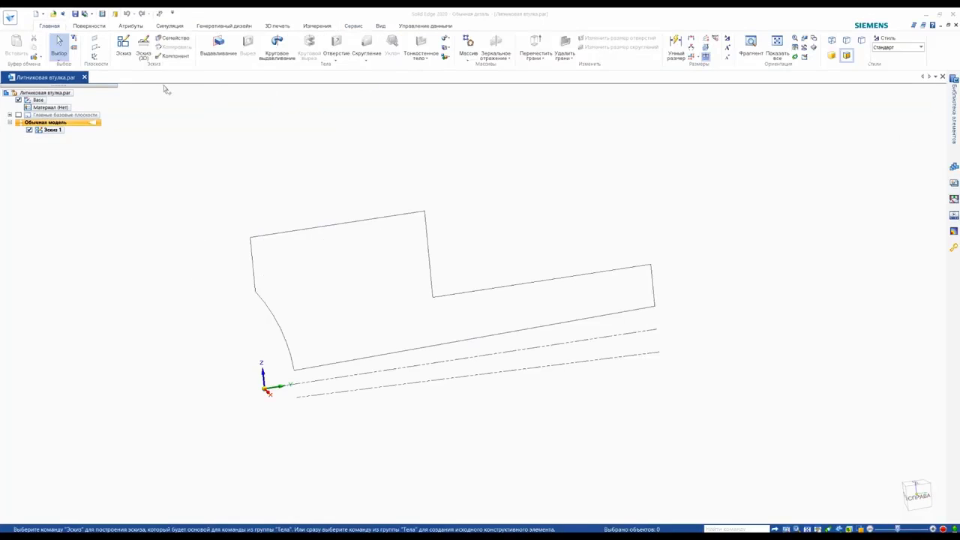
Revolve the existing sketch profile 360° about the dashed axis line, creating Выступ 1
click(273, 52)
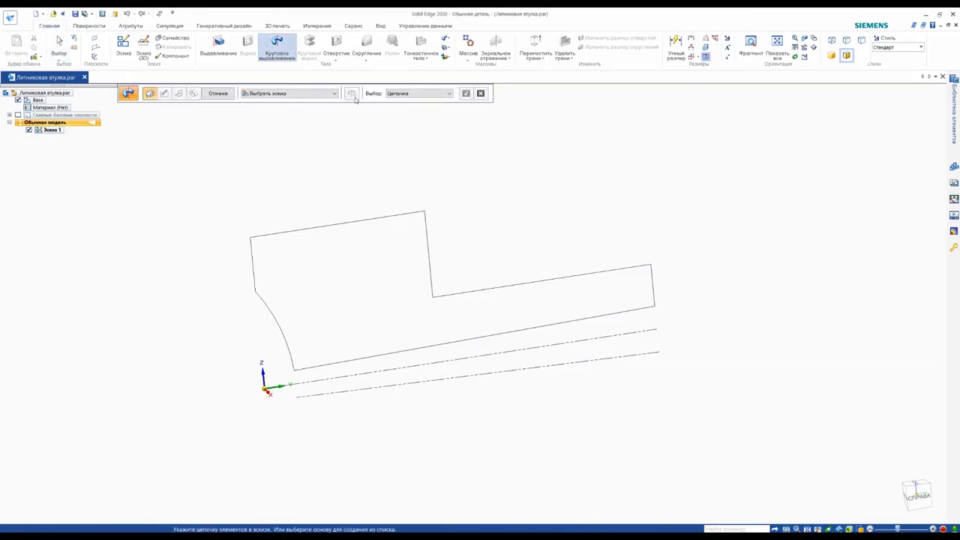
click(276, 94)
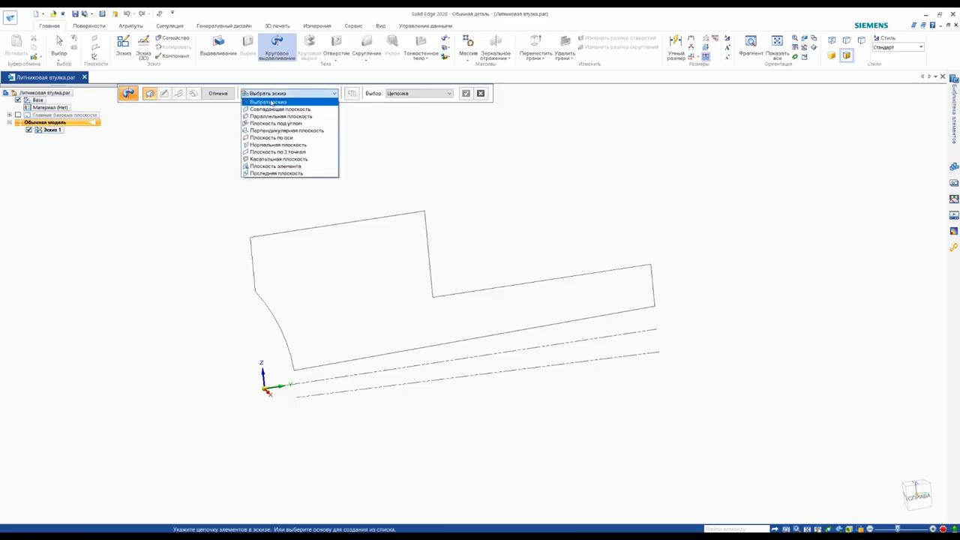
click(272, 102)
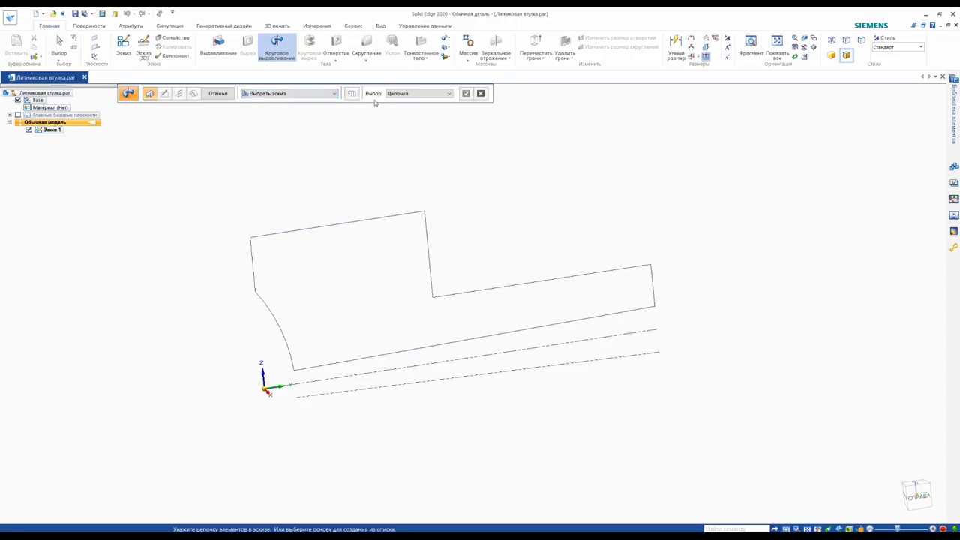
click(371, 222)
middle_drag(475, 224, 494, 236)
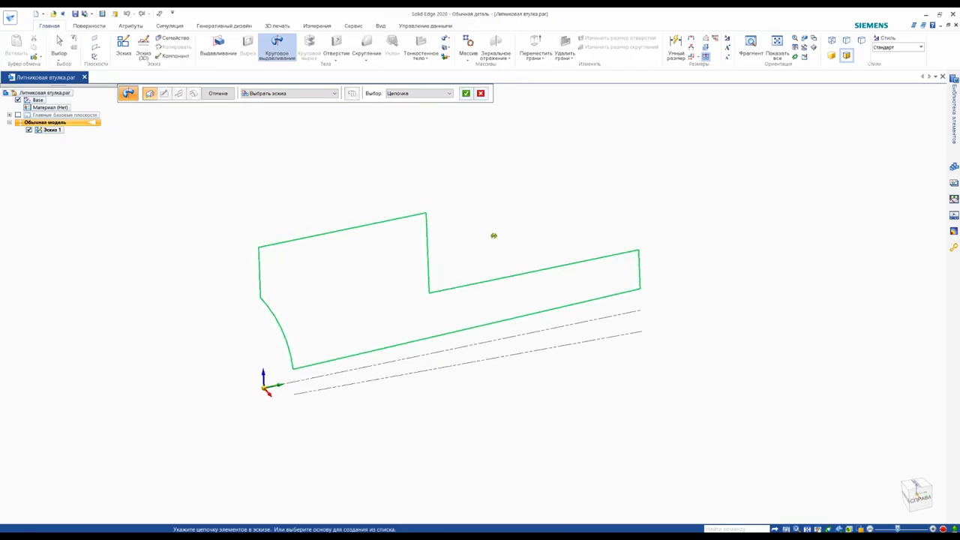
click(466, 94)
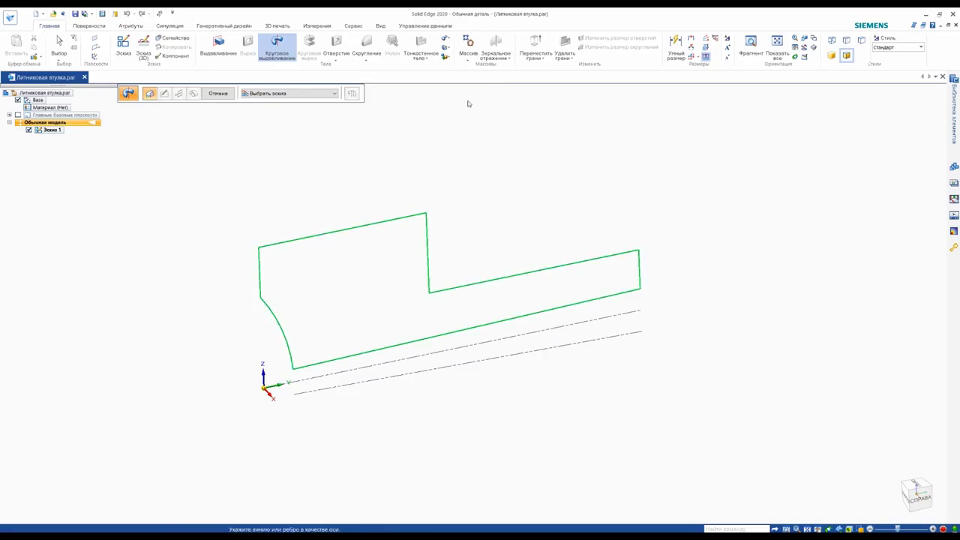
click(527, 331)
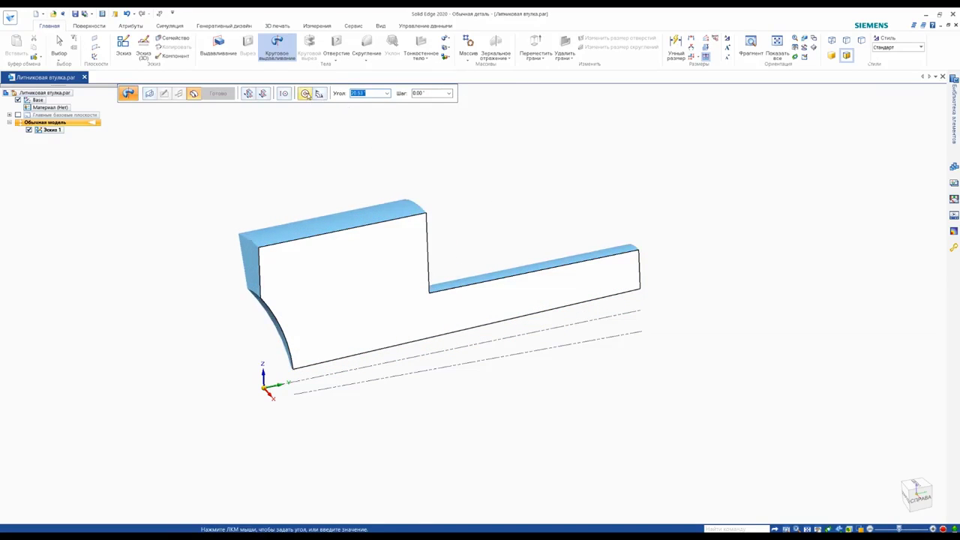
click(306, 94)
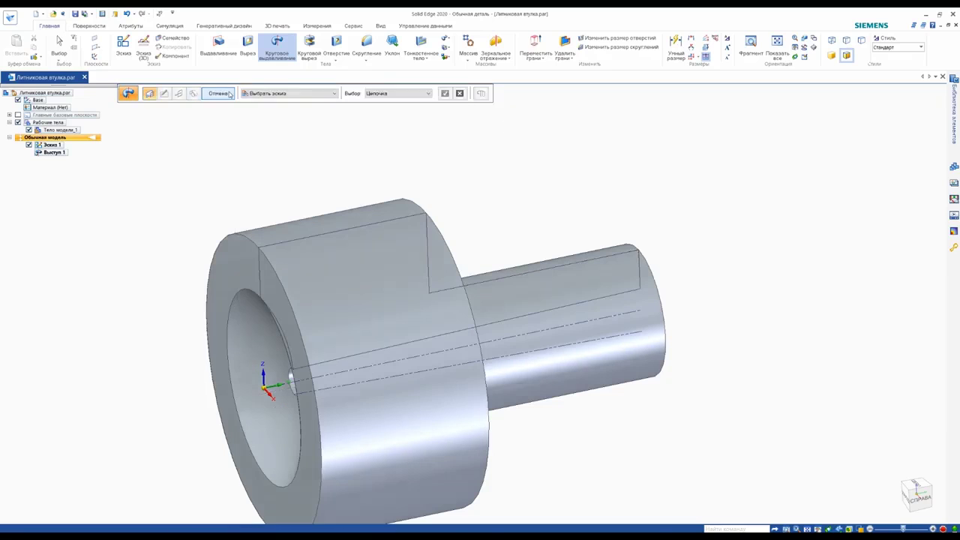
click(229, 94)
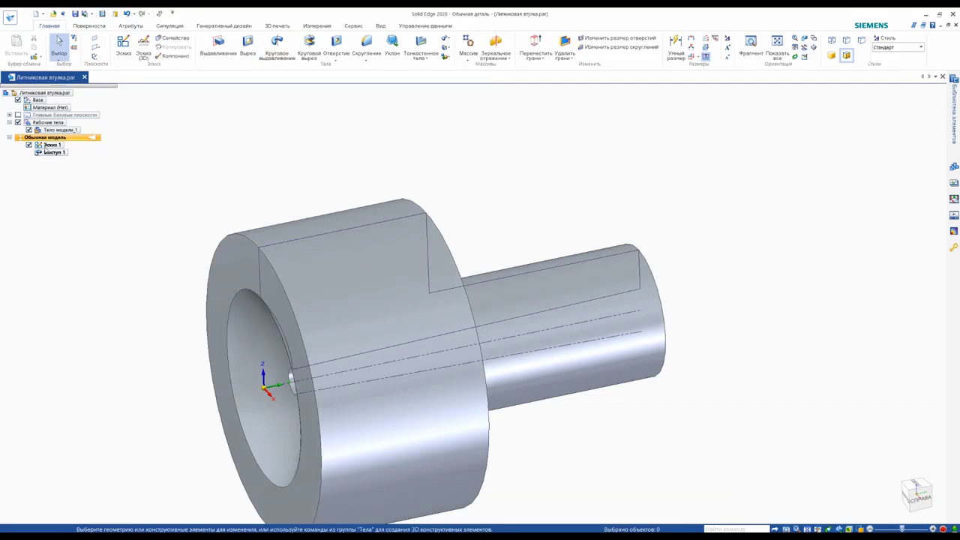
Hide the sketch and add a 3 mm fillet where the shaft meets the collar
click(29, 145)
scroll(450, 195, down, 3)
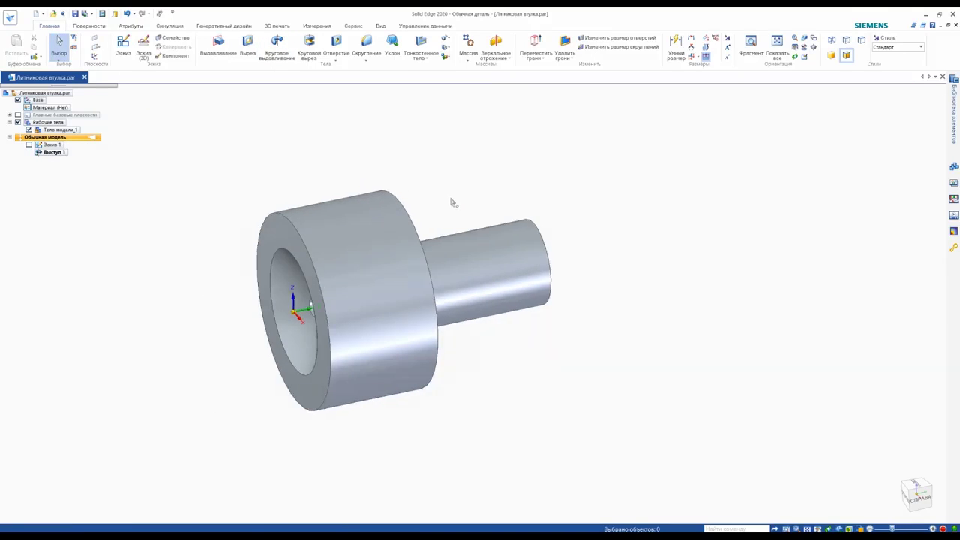
middle_drag(452, 200, 446, 190)
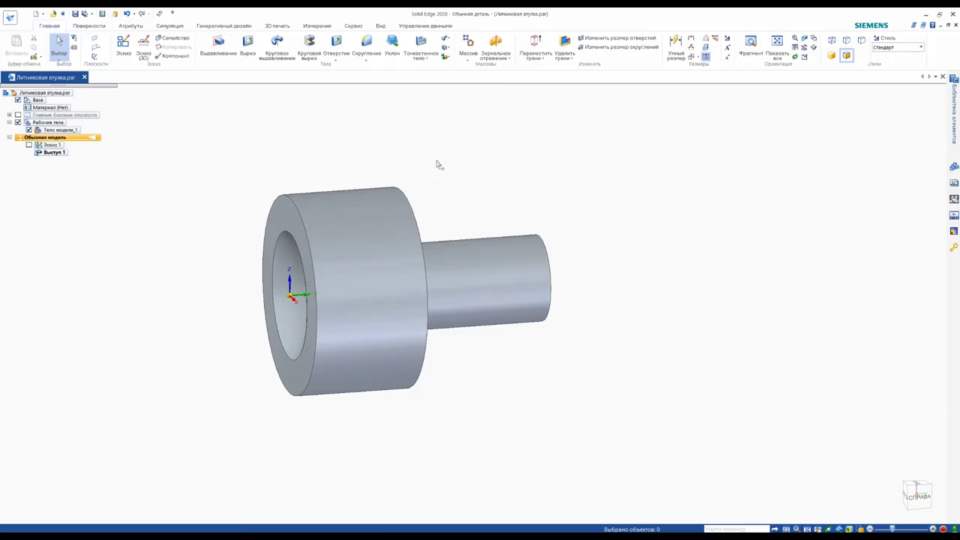
click(366, 45)
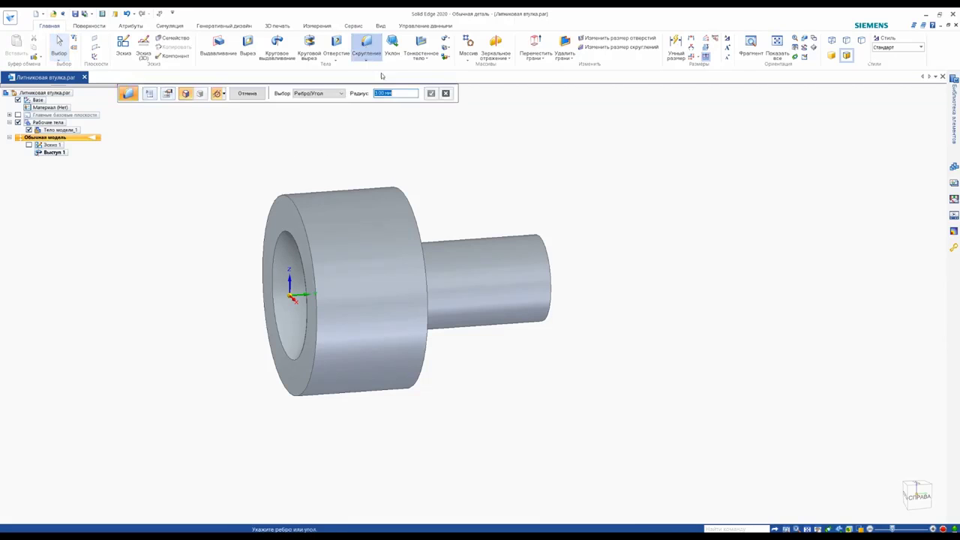
mouse_move(403, 157)
middle_down()
mouse_move(376, 161)
mouse_move(388, 146)
middle_up()
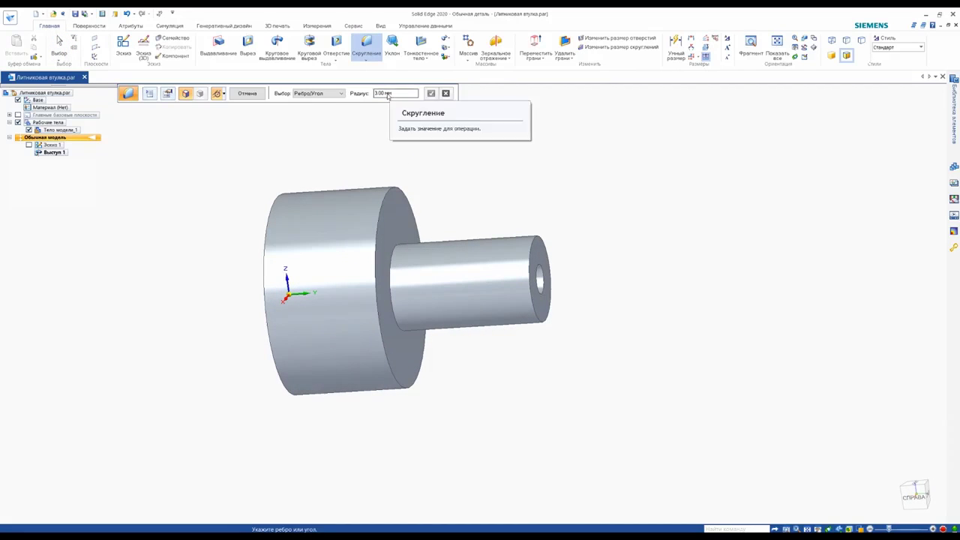
click(395, 256)
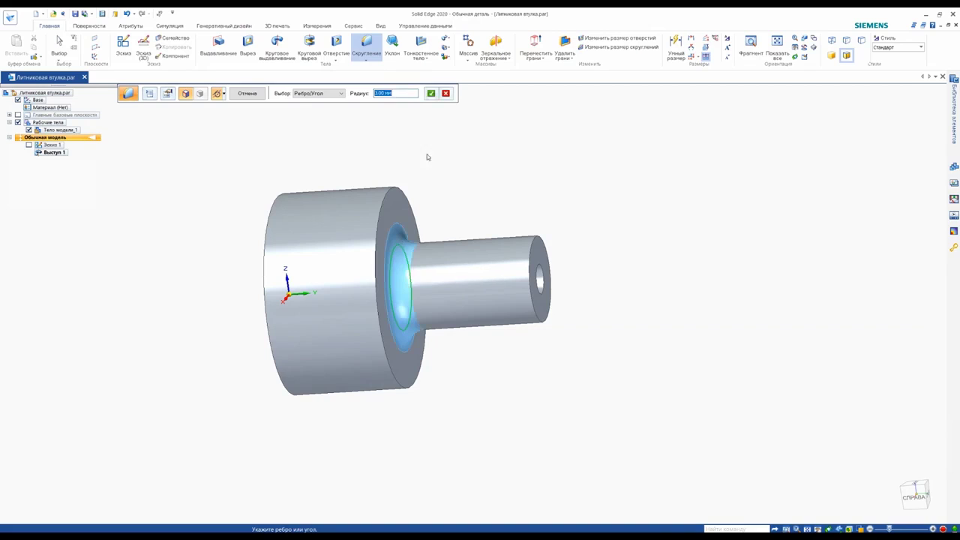
text(3)
click(432, 97)
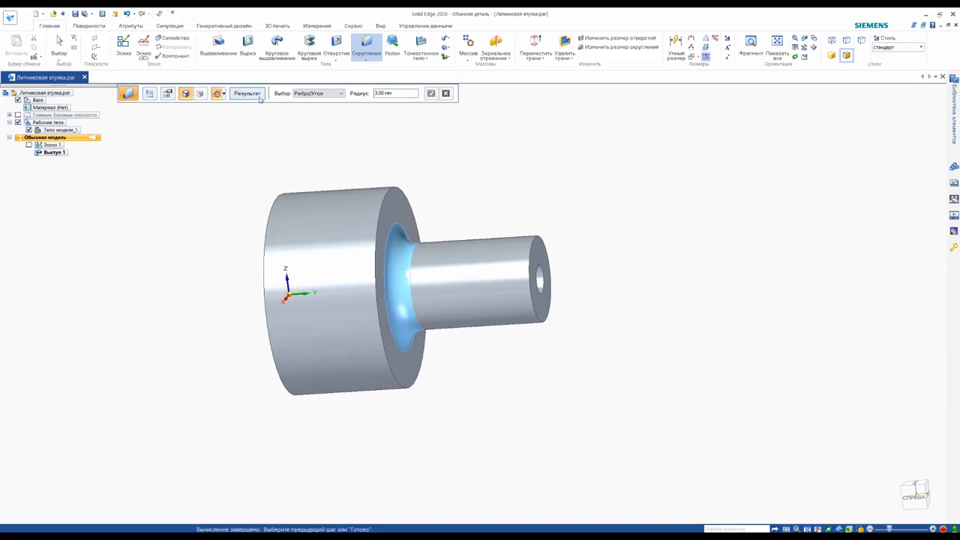
click(250, 93)
click(255, 94)
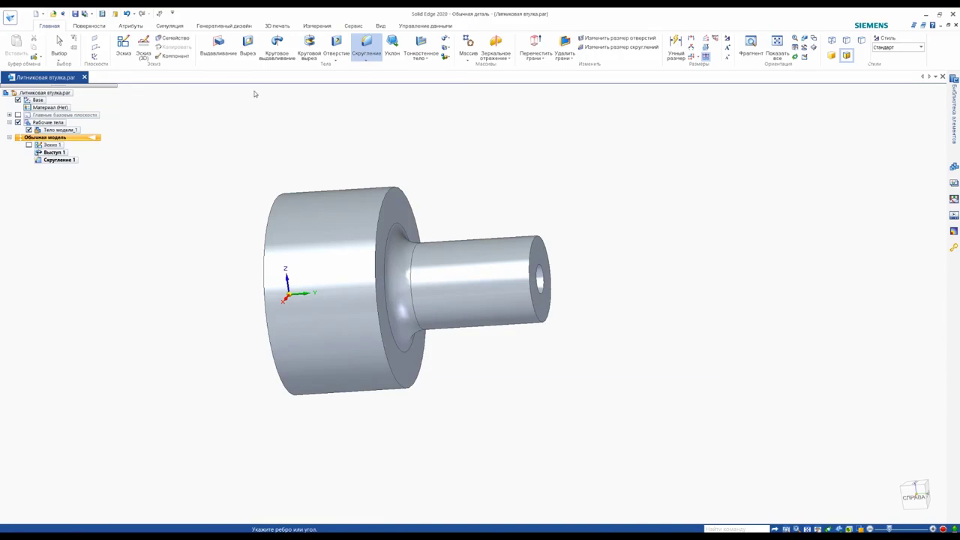
Chamfer the flange's front and rear rim edges and the shaft end by 0.50 mm
mouse_move(255, 93)
middle_down()
mouse_move(305, 148)
mouse_move(354, 80)
middle_up()
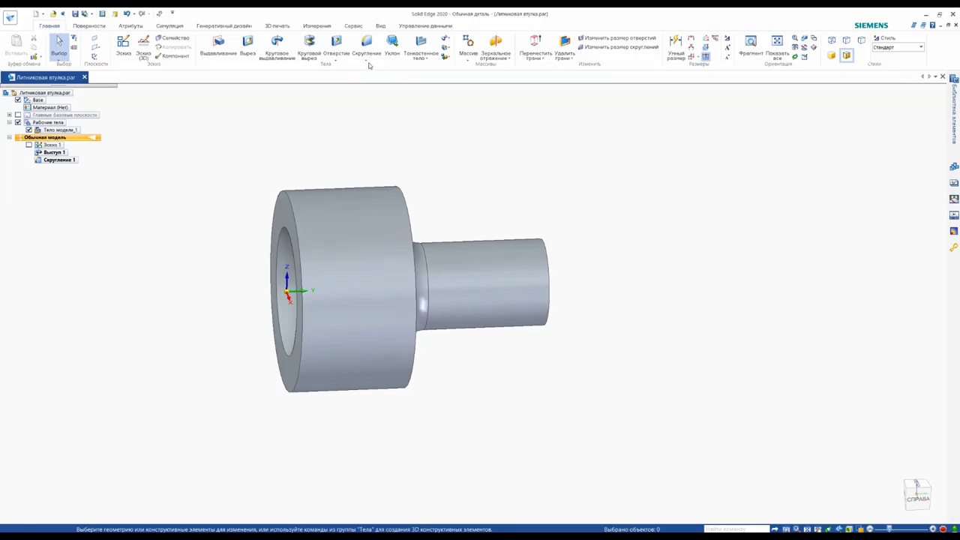
click(367, 60)
click(372, 77)
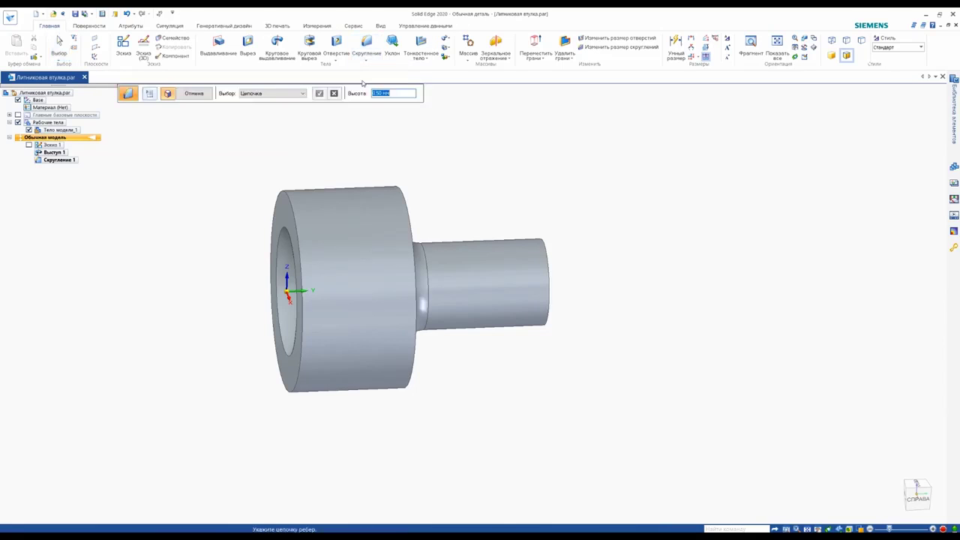
click(281, 197)
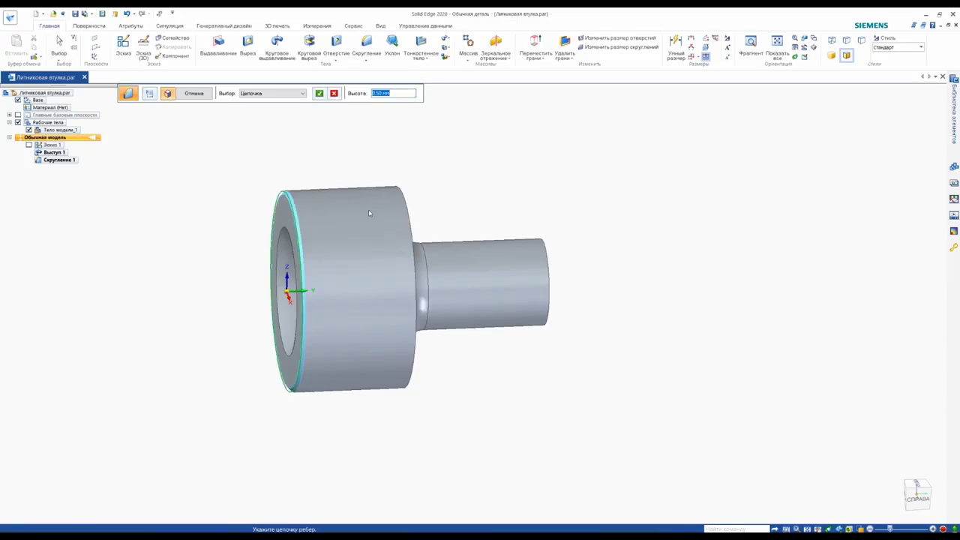
click(401, 204)
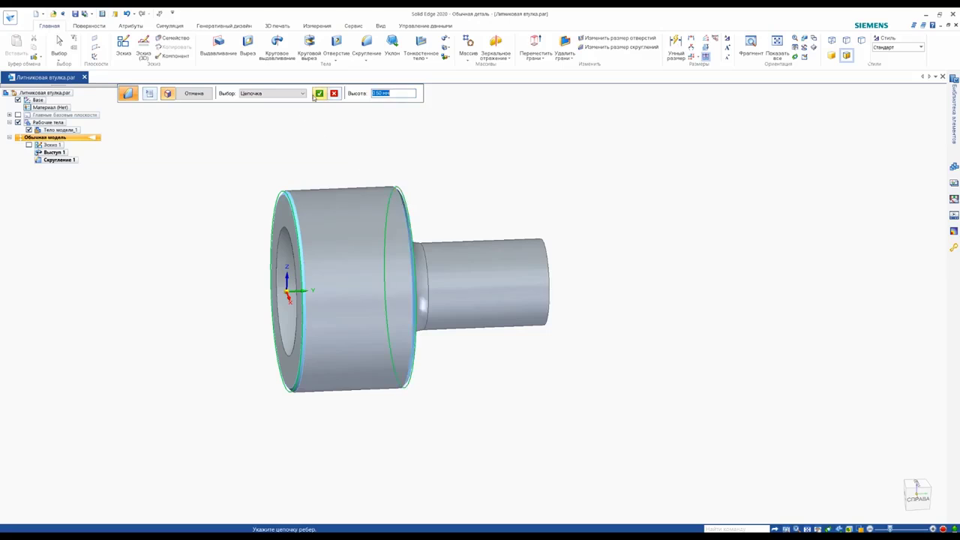
click(543, 249)
click(320, 94)
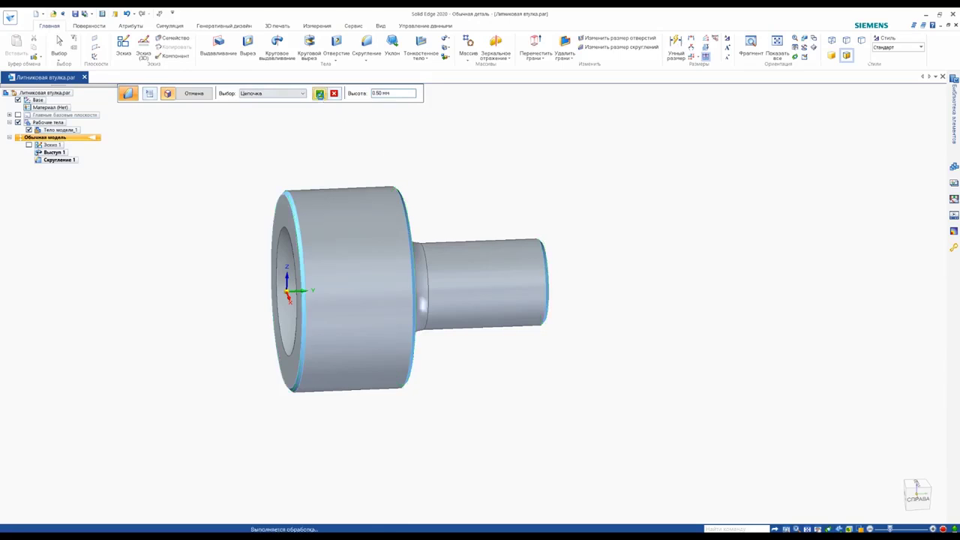
click(194, 93)
mouse_move(328, 137)
middle_down()
mouse_move(430, 161)
mouse_move(360, 148)
mouse_move(392, 147)
mouse_move(467, 182)
middle_up()
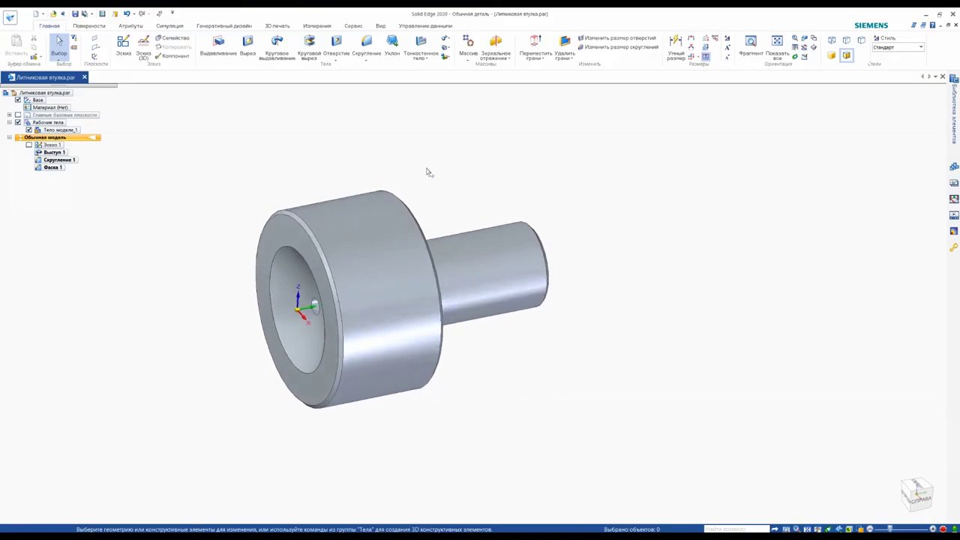
Start a hole sketch on a plane tangent to the flange's cylindrical face at 90°
click(338, 45)
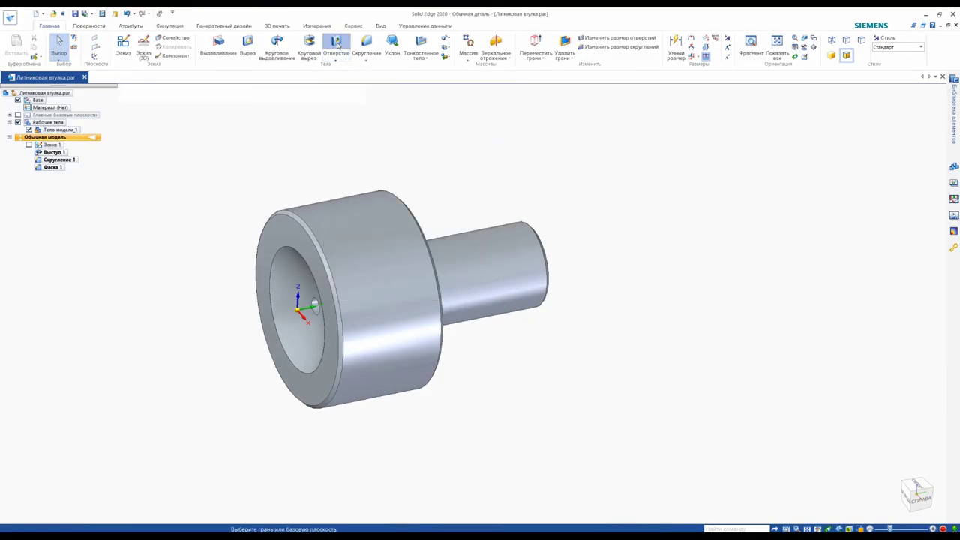
click(318, 93)
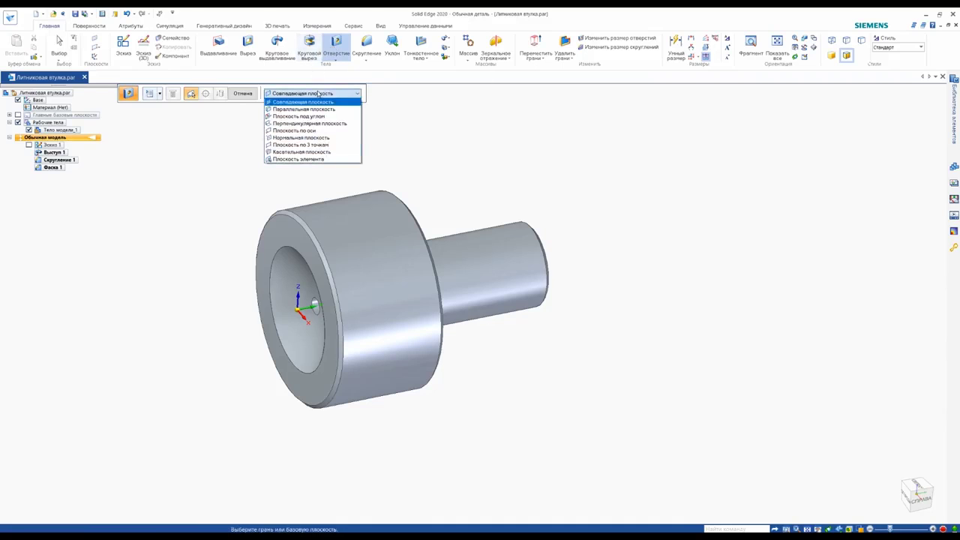
click(316, 153)
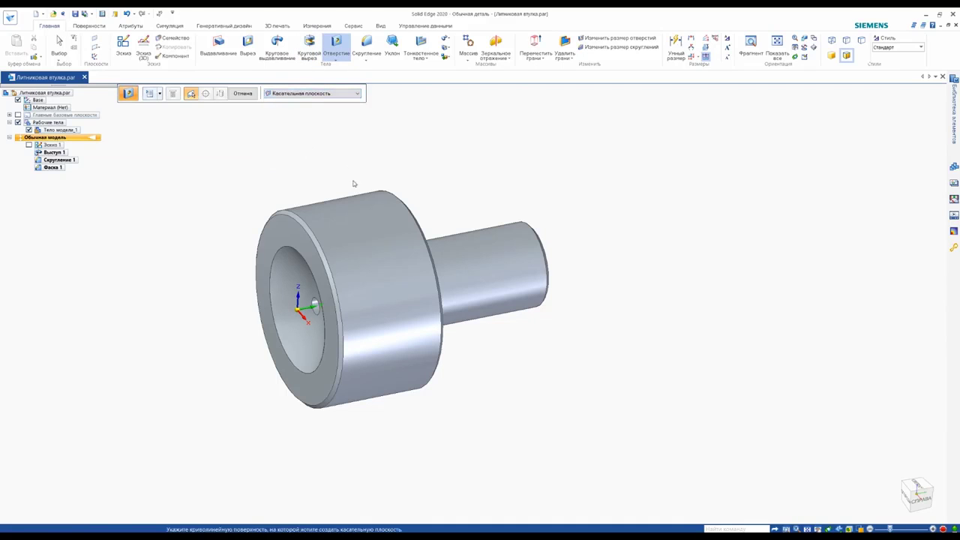
click(357, 225)
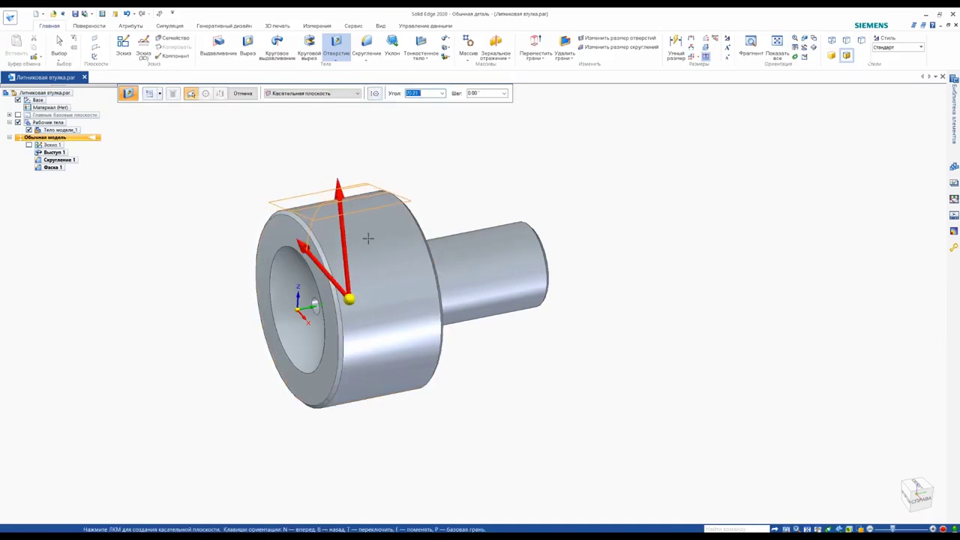
text(90)
key(Tab)
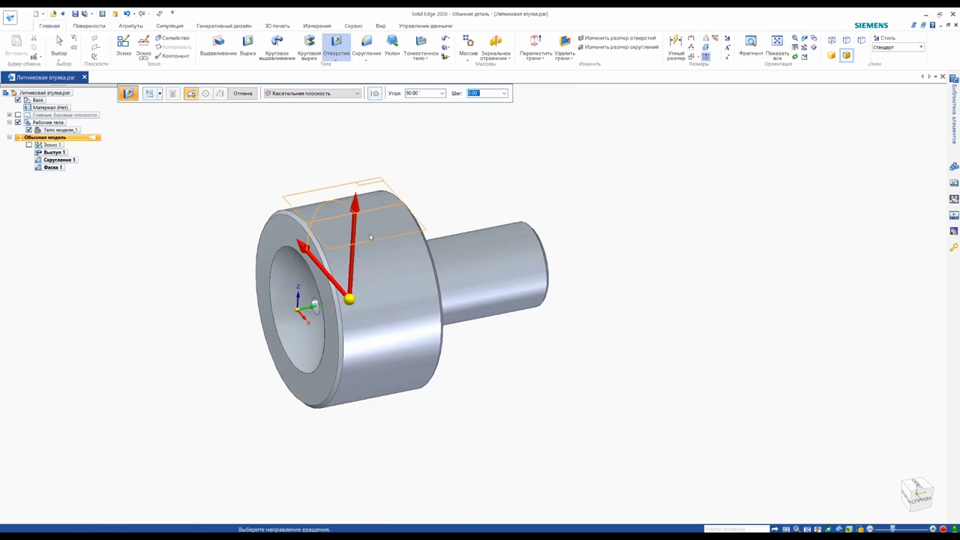
click(369, 237)
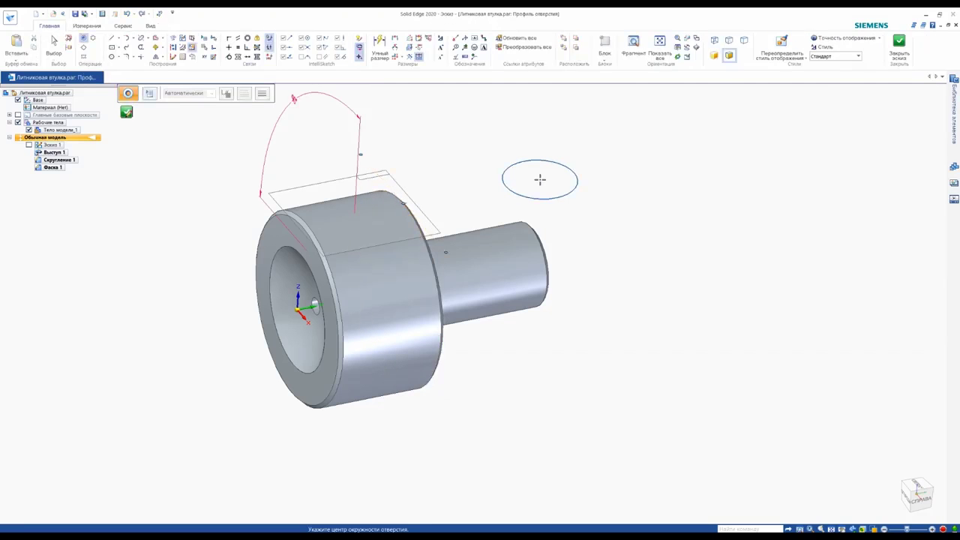
Set hole options: Pin, Ø4.0, transition fit, 5 mm blind depth, 118° cone tip
click(151, 94)
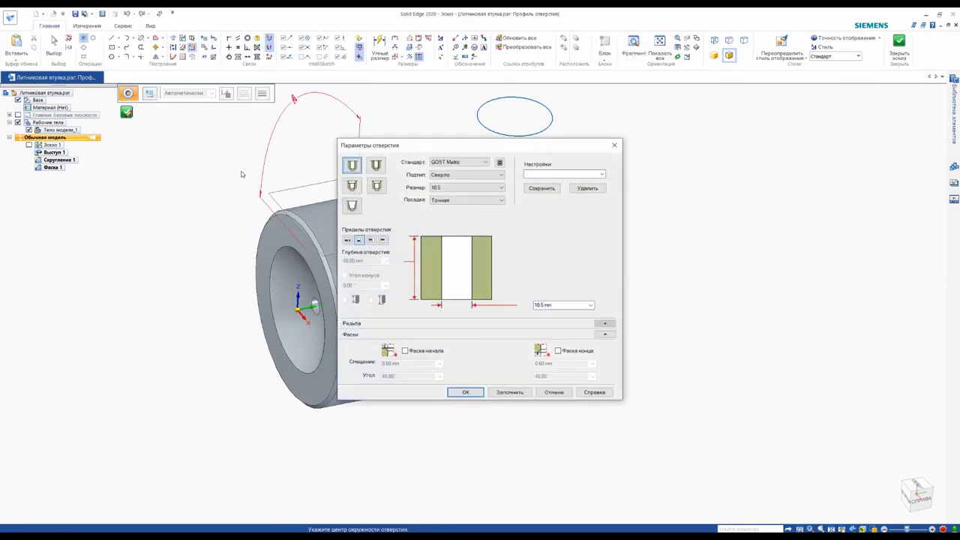
click(453, 175)
click(452, 189)
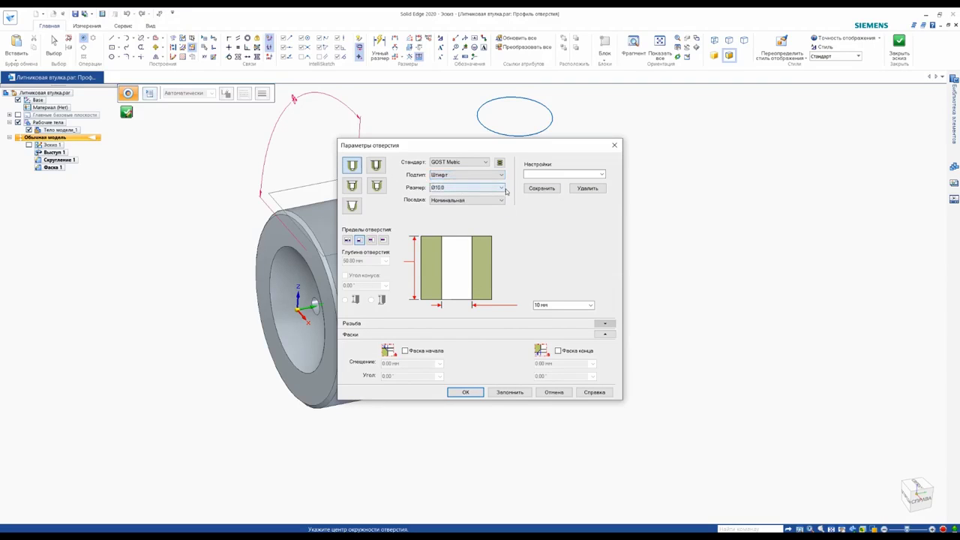
click(501, 188)
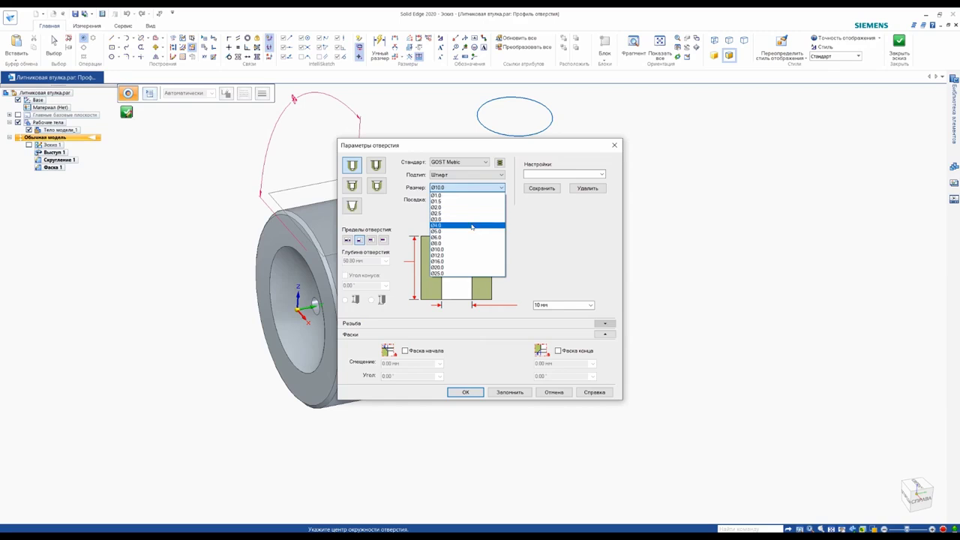
click(493, 225)
click(479, 200)
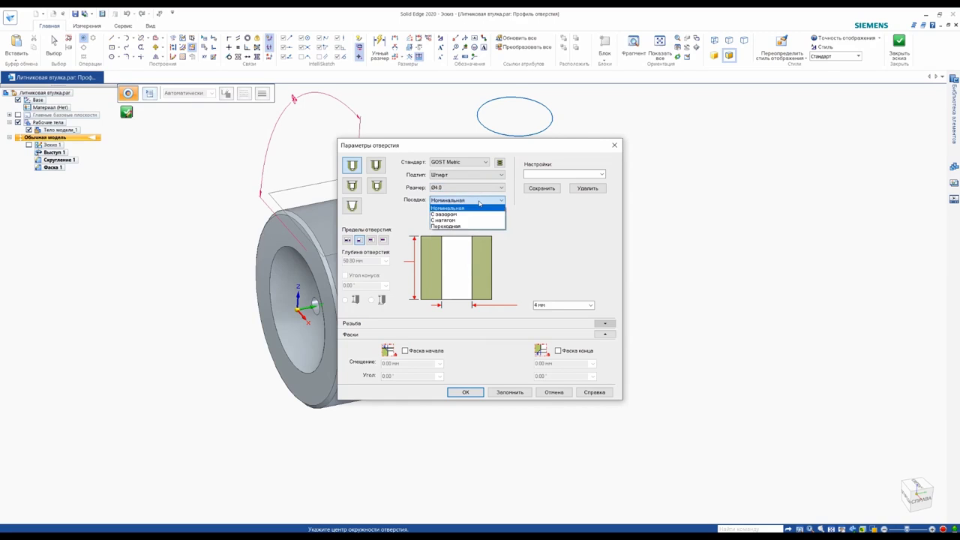
click(459, 226)
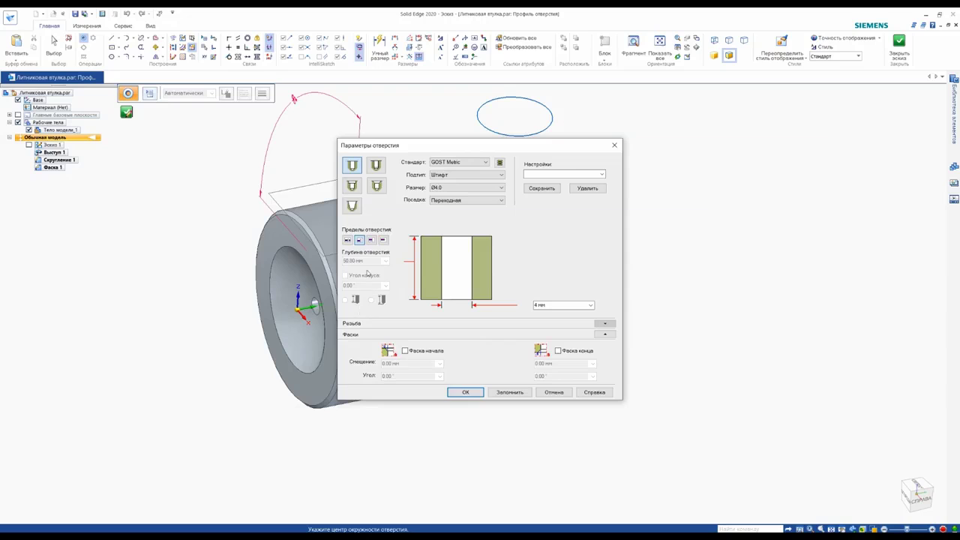
click(383, 240)
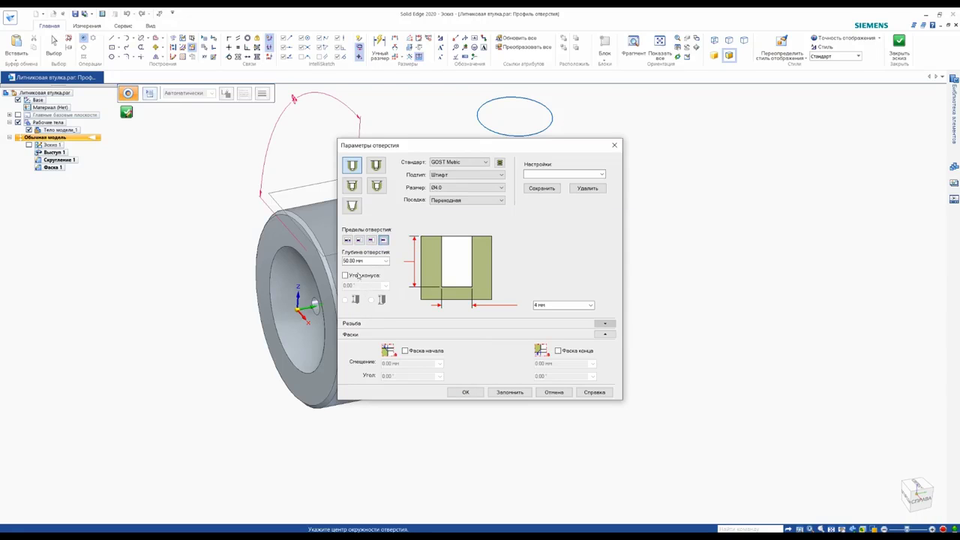
click(370, 261)
text(5)
click(345, 276)
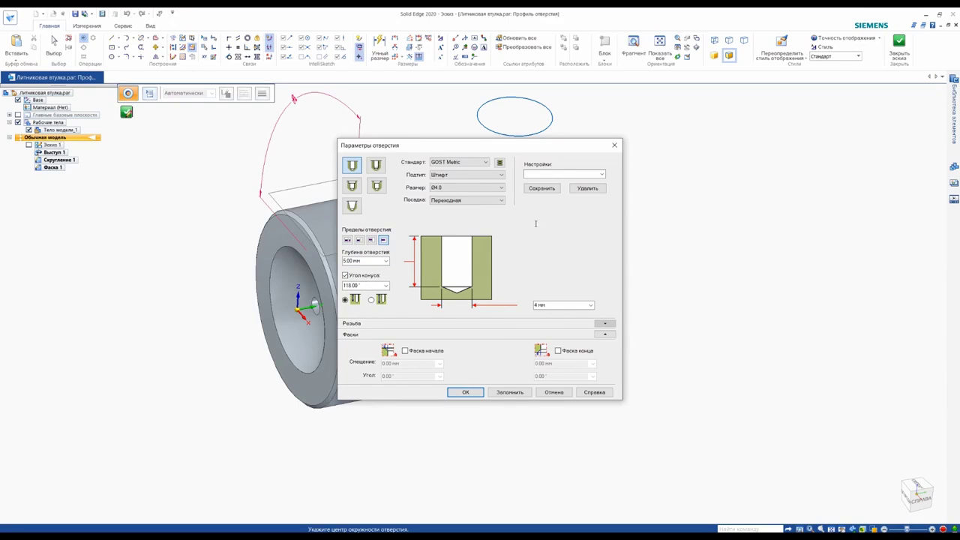
click(467, 393)
scroll(361, 210, up, 3)
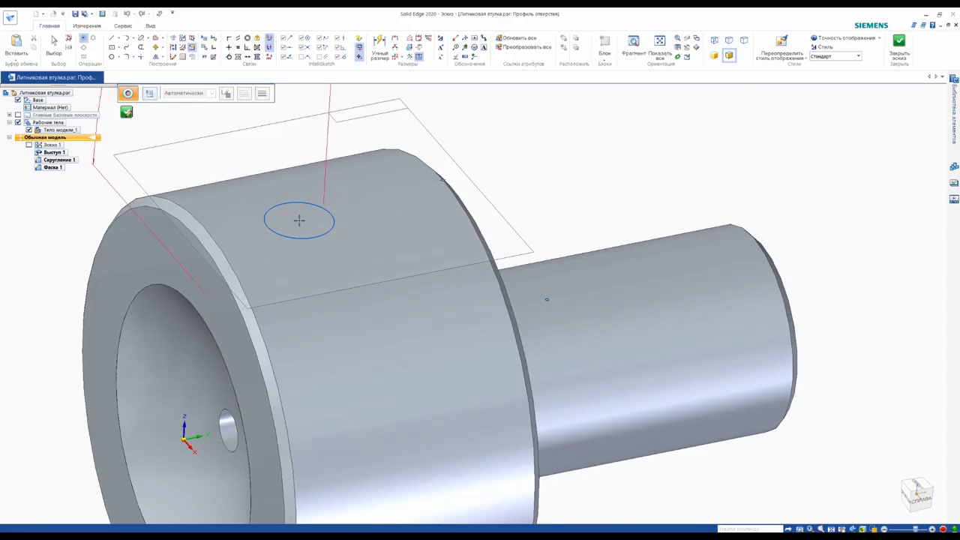
In top view, place the hole circle and align it to the flange midline and part axis
key(ctrl+h)
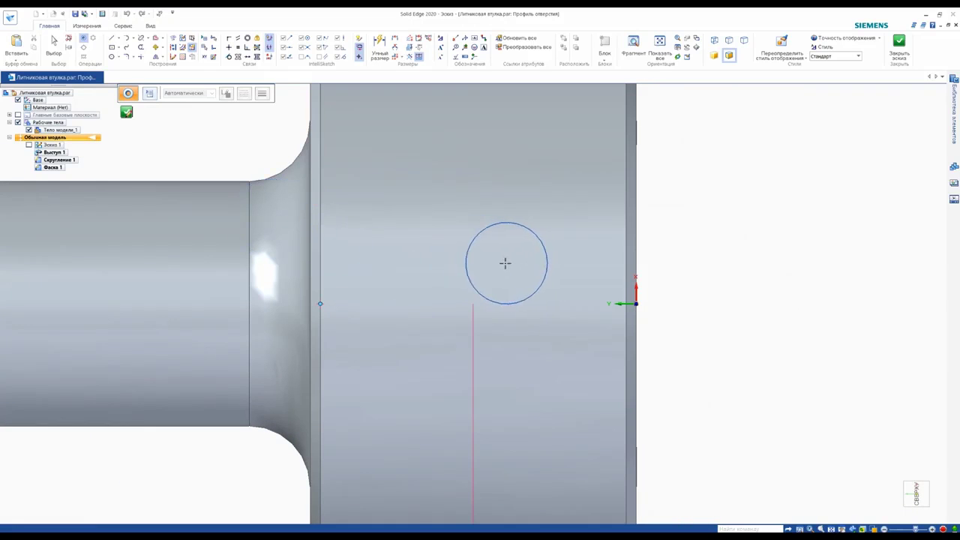
click(505, 263)
key(Escape)
scroll(705, 253, down, 4)
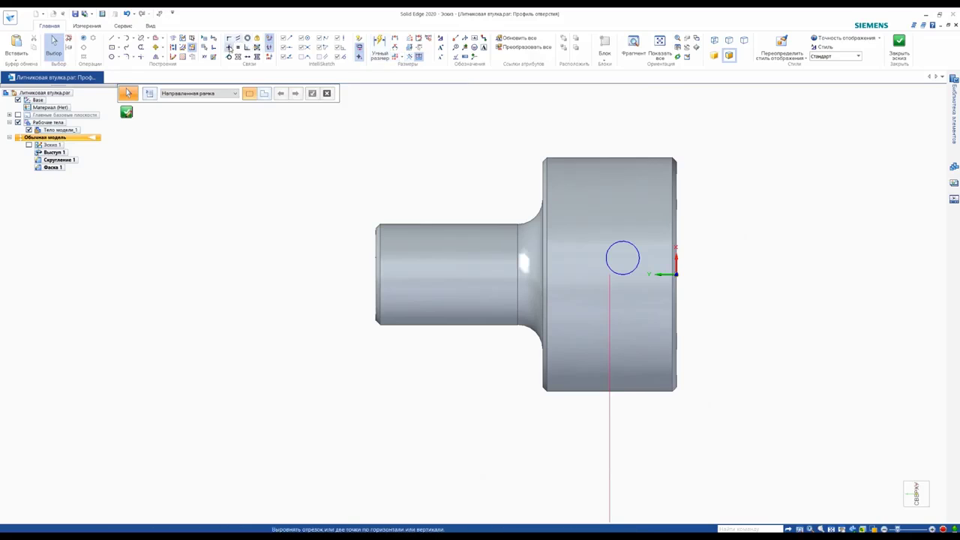
click(247, 45)
click(622, 256)
click(613, 158)
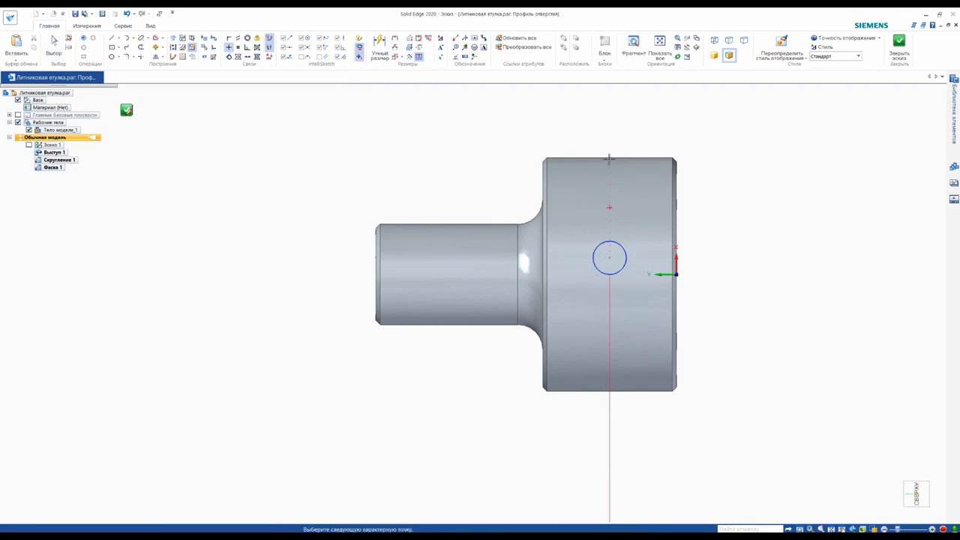
click(623, 258)
click(674, 273)
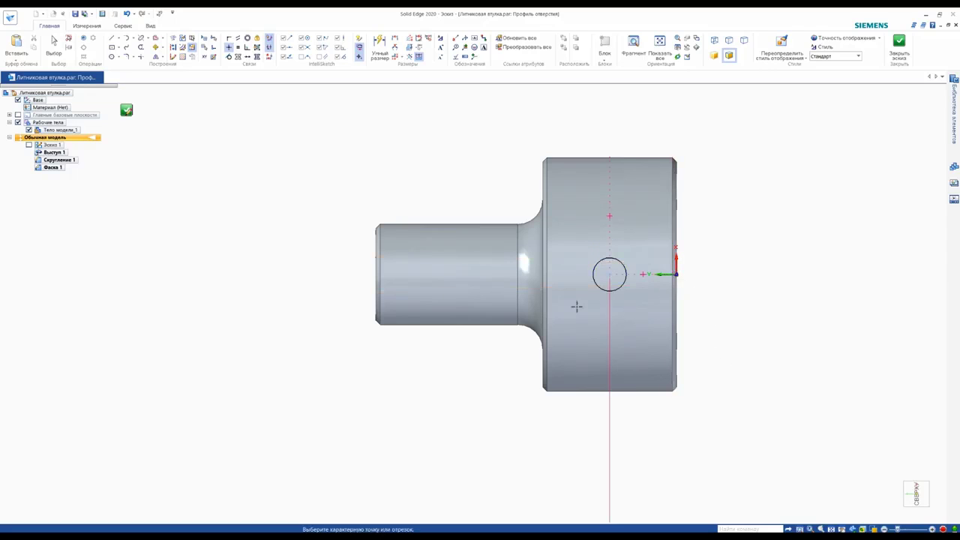
Finish the sketch and hole feature, then orbit to inspect the Ø4 pin hole
click(127, 114)
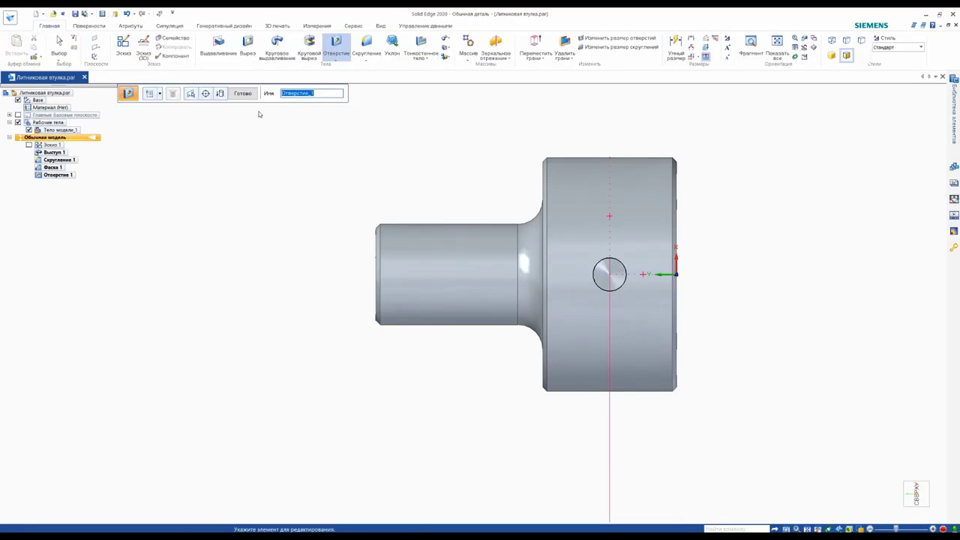
click(242, 93)
mouse_move(390, 173)
middle_down()
mouse_move(430, 131)
mouse_move(237, 268)
mouse_move(328, 223)
mouse_move(340, 264)
middle_up()
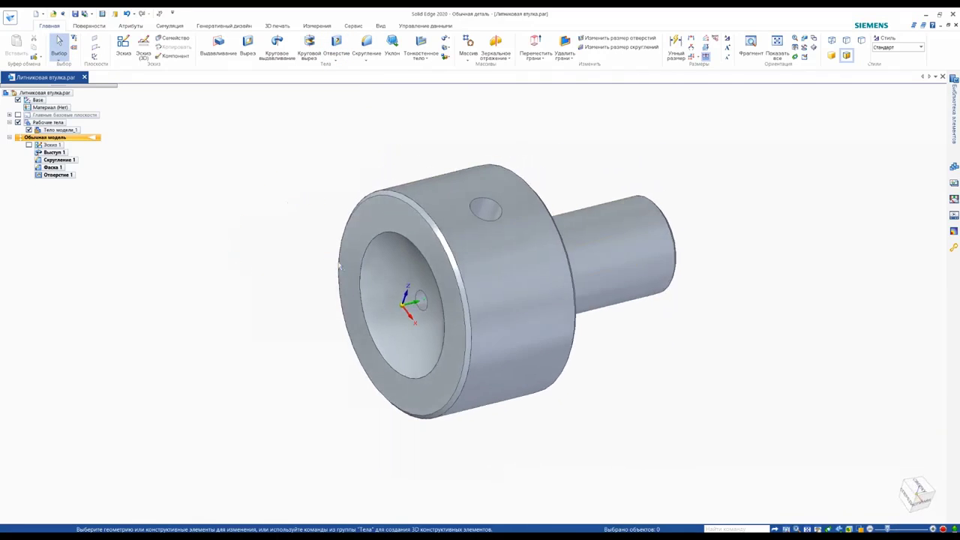
scroll(339, 264, down, 2)
mouse_move(617, 365)
middle_down()
mouse_move(581, 356)
mouse_move(543, 310)
middle_up()
scroll(486, 214, up, 2)
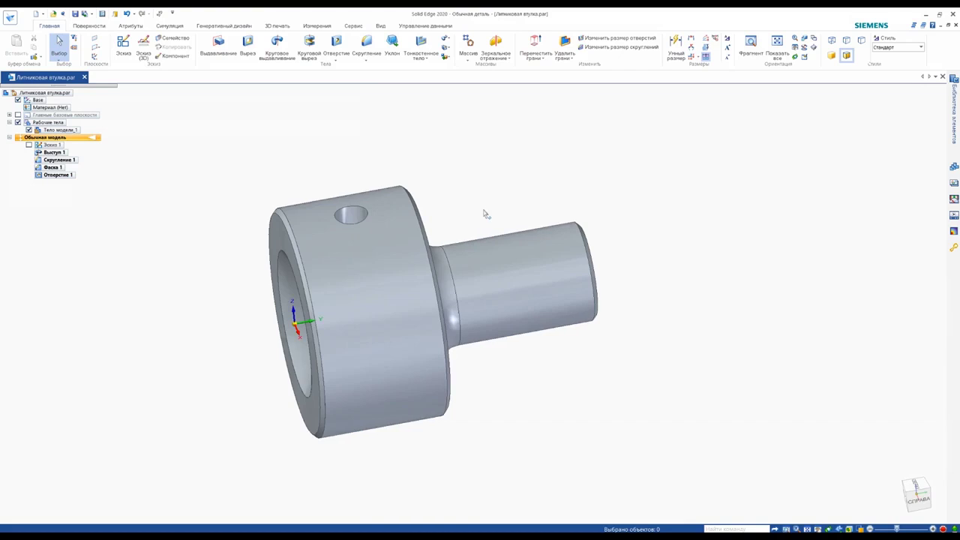
middle_drag(485, 215, 456, 215)
scroll(456, 215, down, 1)
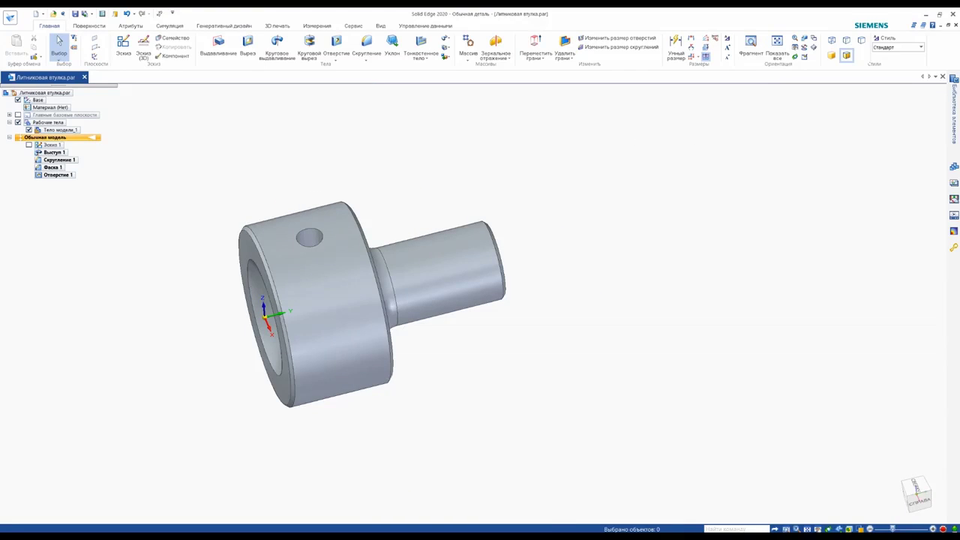
Try the AGK 36x3.5xR15.5 and AGN 46x2.5xR40 variants in Excel cell A2 and inspect the rebuilt bushing
middle_drag(526, 335, 512, 328)
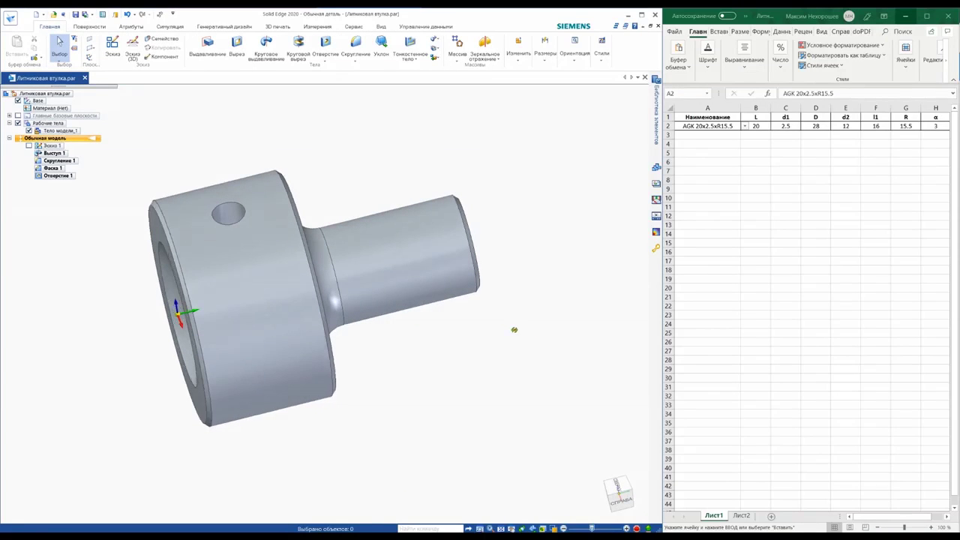
click(745, 126)
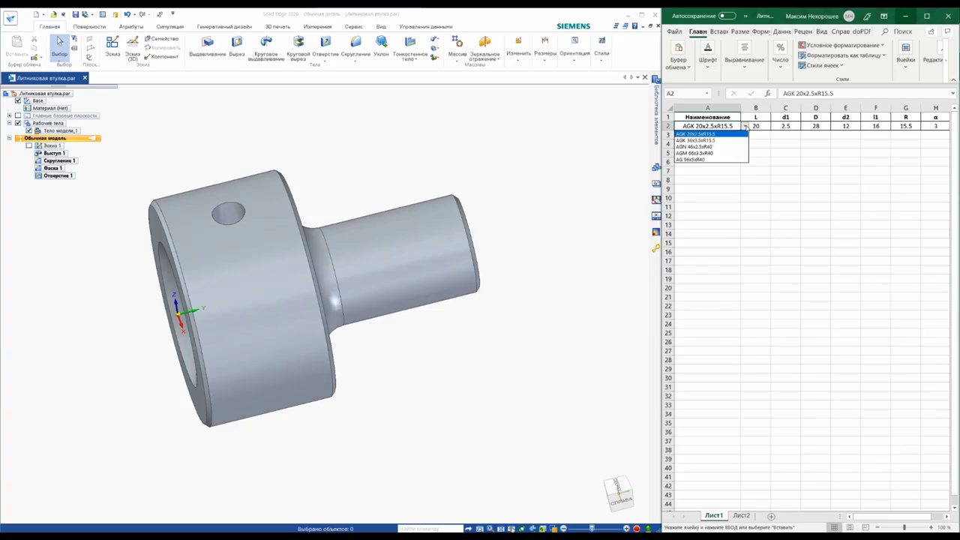
click(735, 137)
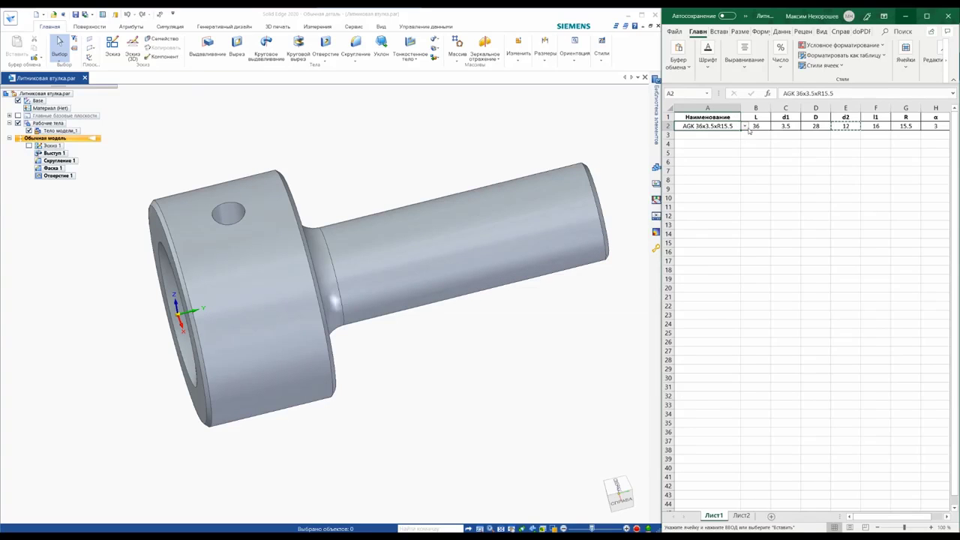
click(747, 127)
click(722, 146)
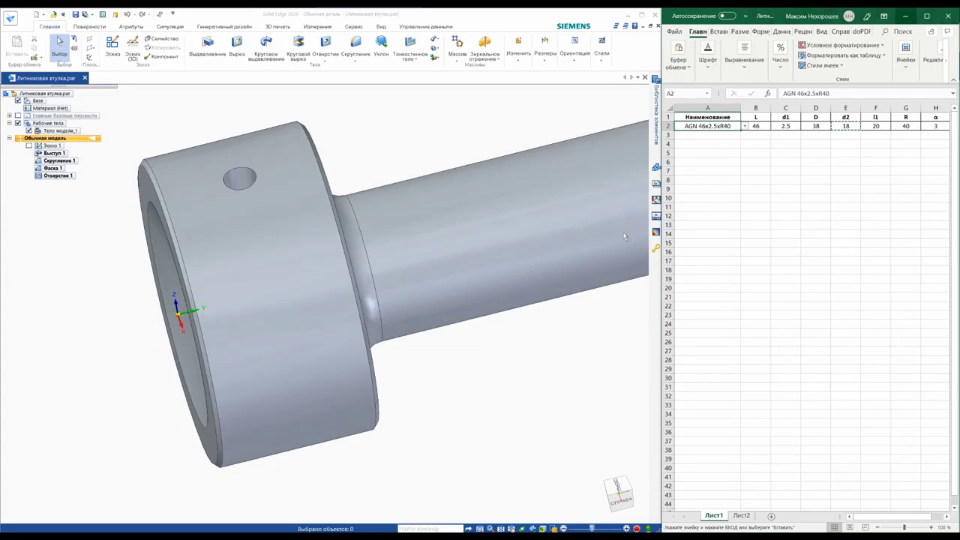
scroll(624, 237, down, 3)
middle_drag(535, 301, 439, 317)
scroll(439, 319, up, 1)
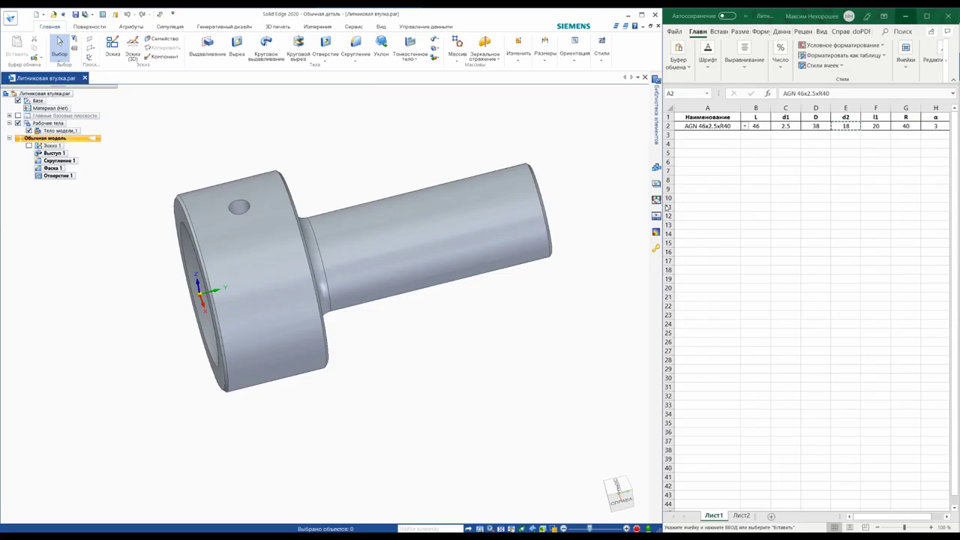
Switch cell A2 to the AGM 66x3.5xR40 variant and view the shaft end
click(746, 127)
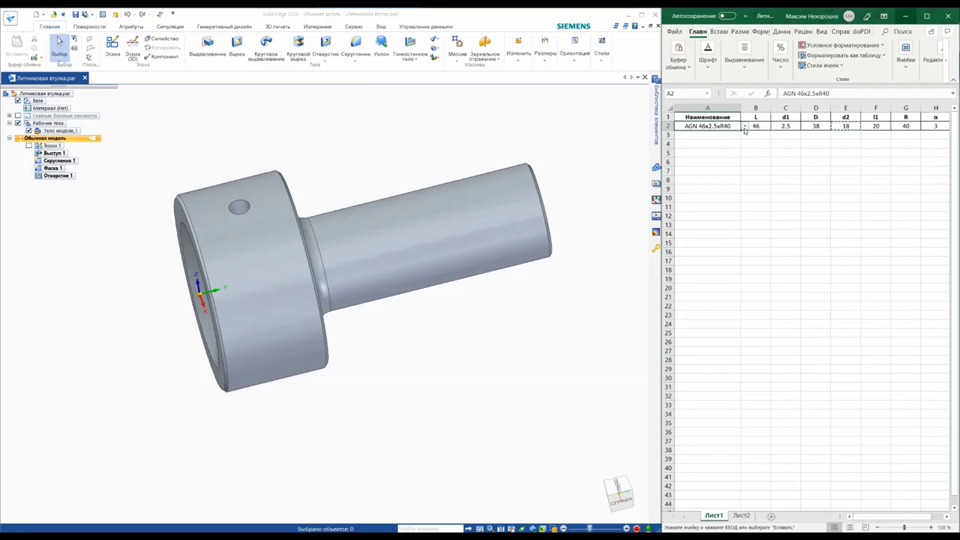
click(745, 127)
click(708, 155)
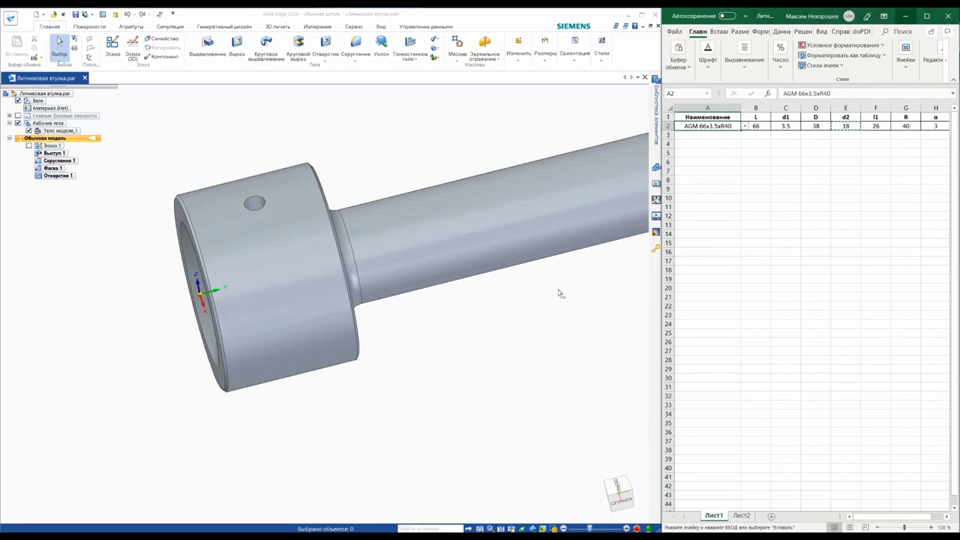
shift+middle_drag(559, 293, 430, 355)
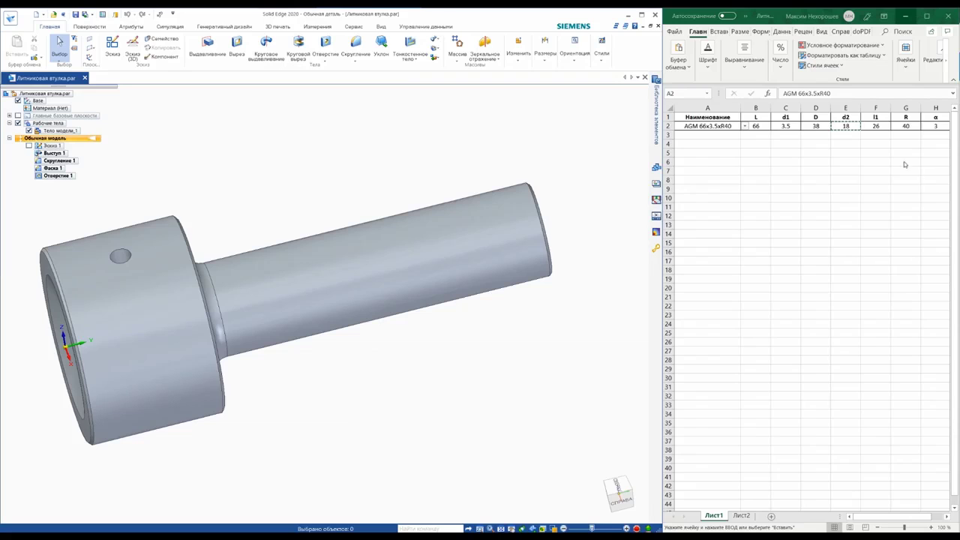
Choose the AG 96x5xR40 variant in A2 and maximise the Solid Edge window
click(746, 127)
click(746, 127)
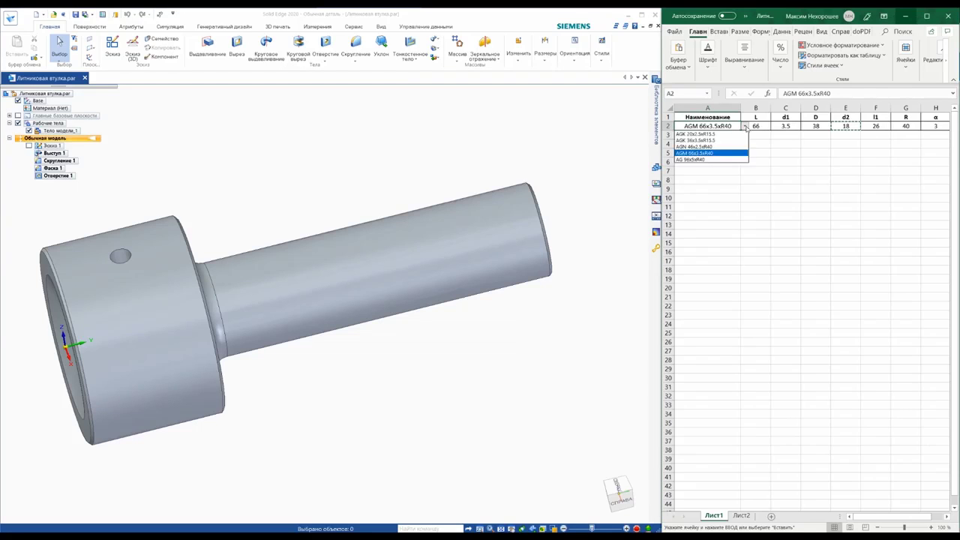
click(707, 163)
scroll(484, 348, down, 5)
middle_drag(484, 347, 427, 361)
key(super+Up)
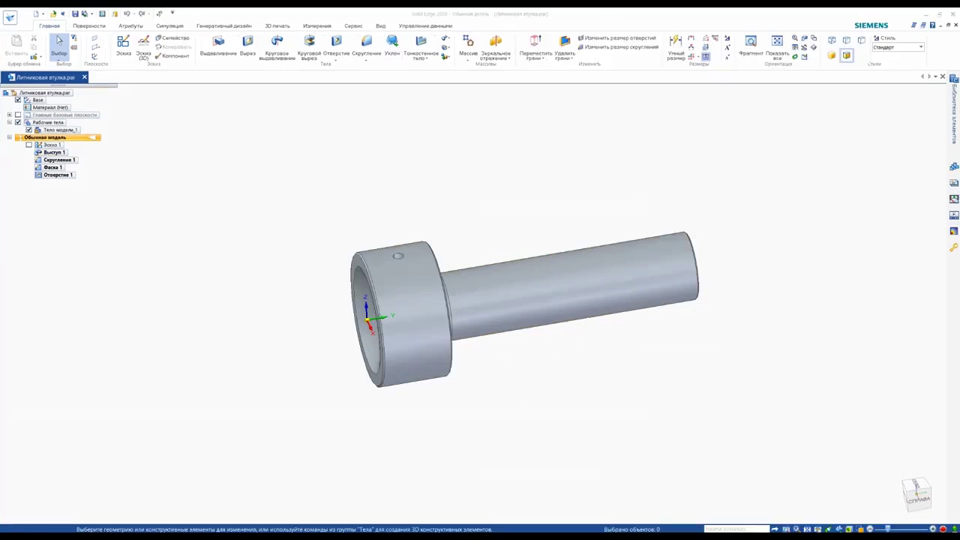
Copy all of Sketch 1's dimensions onto the model as PMI dimensions
click(129, 27)
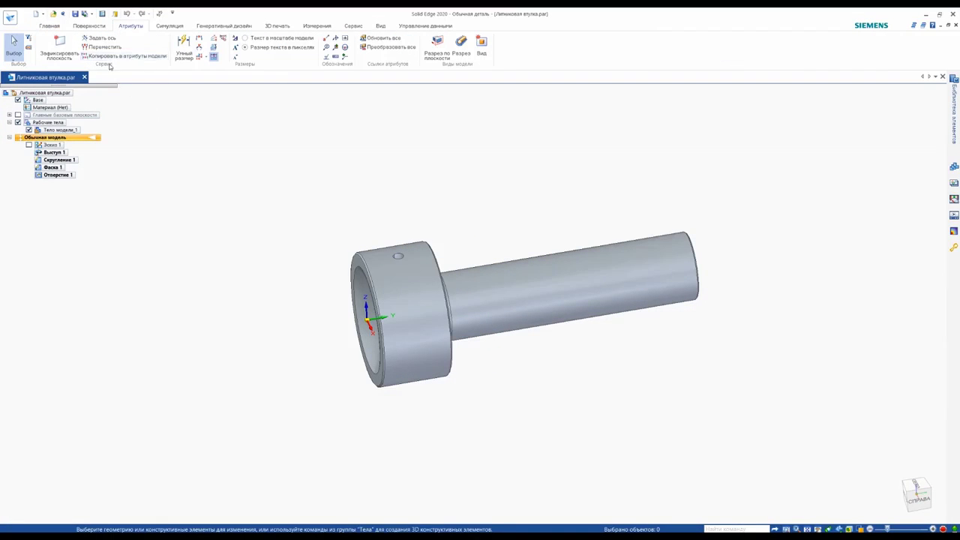
click(120, 57)
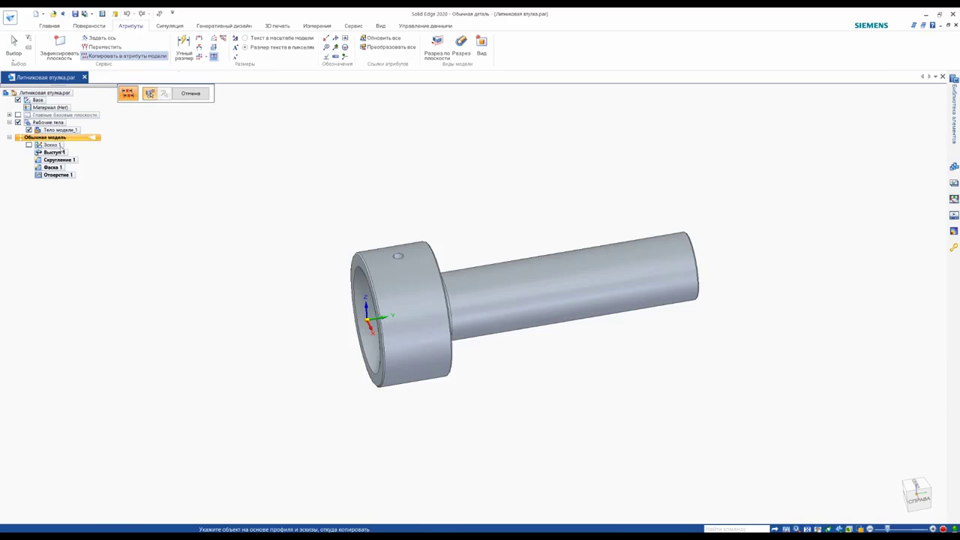
click(51, 144)
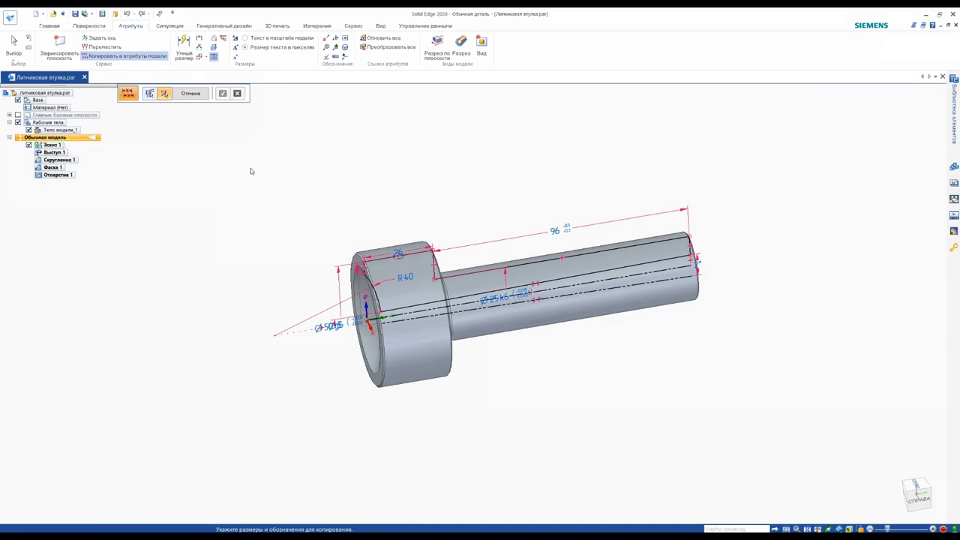
drag(213, 141, 885, 488)
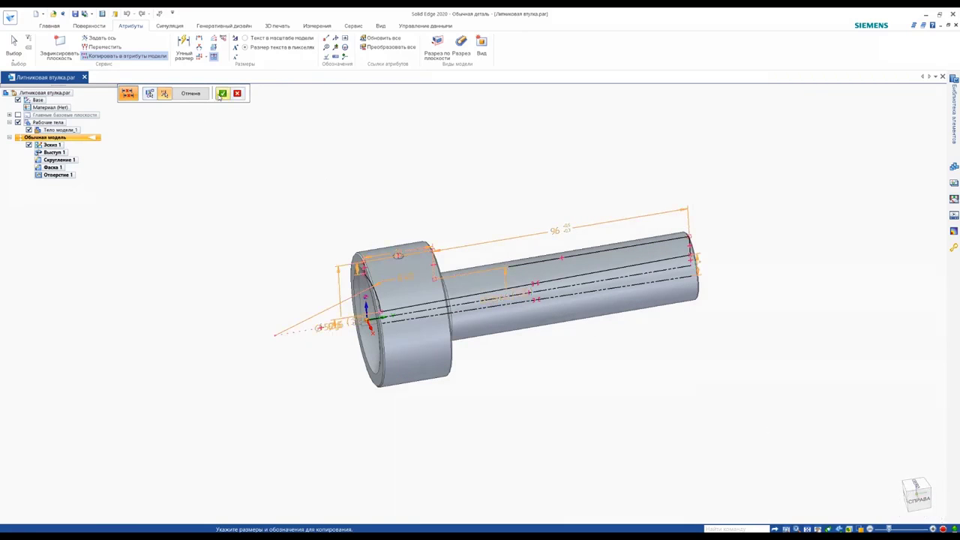
click(221, 94)
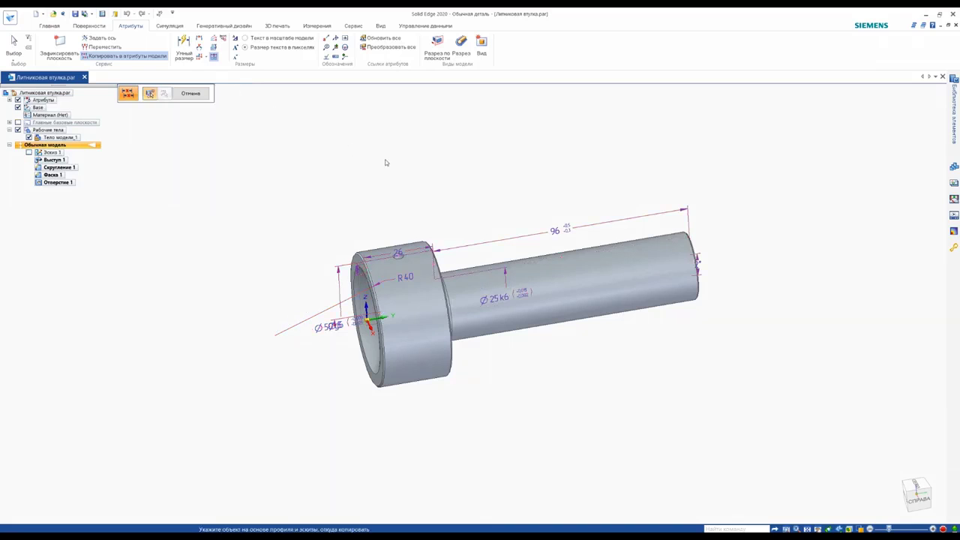
Inspect the copied 96, 26, R40, Ø25k6 and Ø50g6 dimensions, then end the command
mouse_move(385, 162)
middle_down()
mouse_move(435, 175)
mouse_move(407, 209)
middle_up()
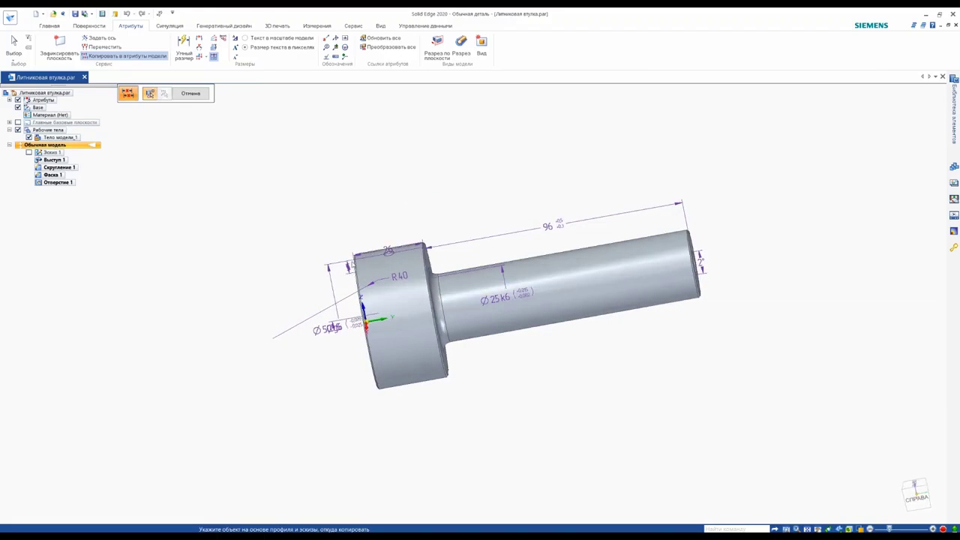
middle_drag(372, 301, 352, 292)
scroll(371, 300, up, 5)
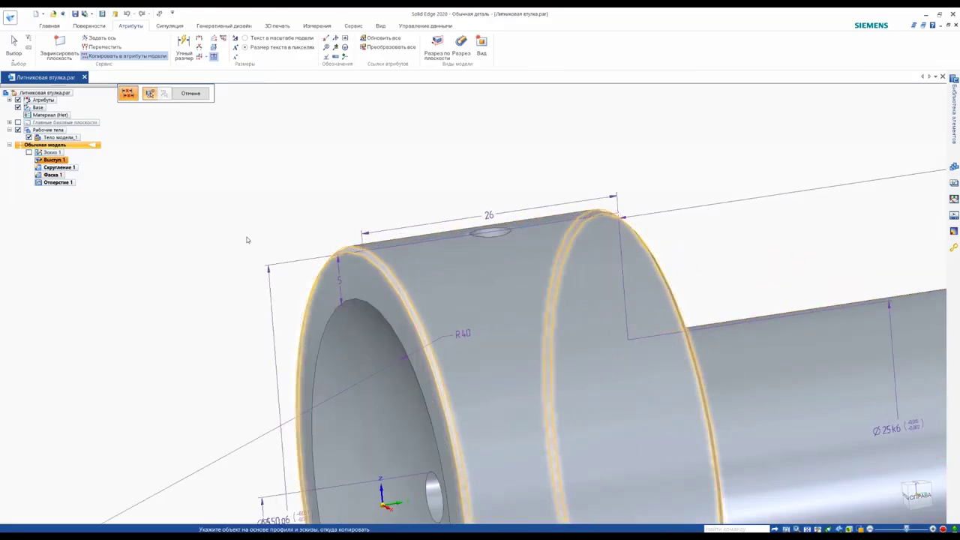
scroll(247, 240, down, 5)
mouse_move(667, 219)
middle_down()
mouse_move(583, 268)
mouse_move(604, 240)
mouse_move(595, 246)
mouse_move(622, 254)
mouse_move(556, 246)
middle_up()
scroll(556, 246, up, 2)
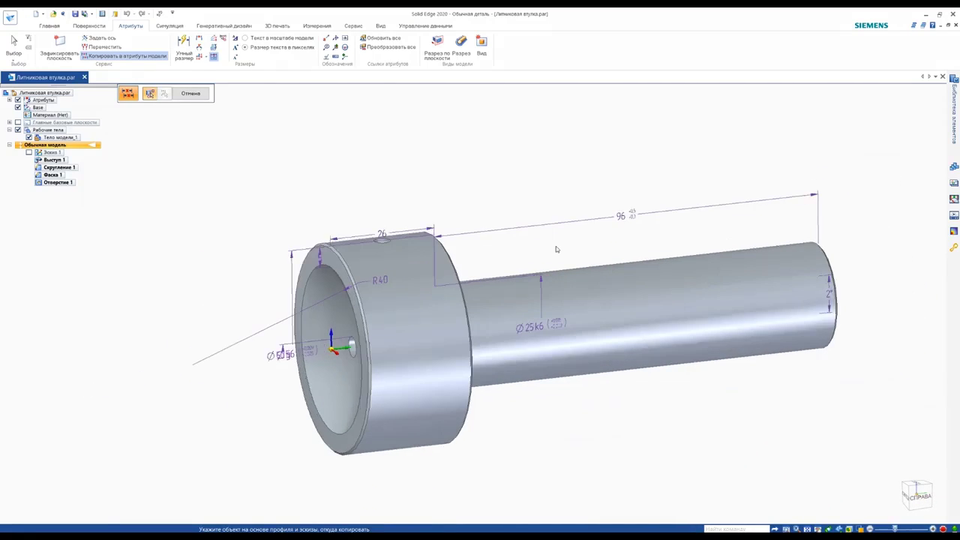
key(Escape)
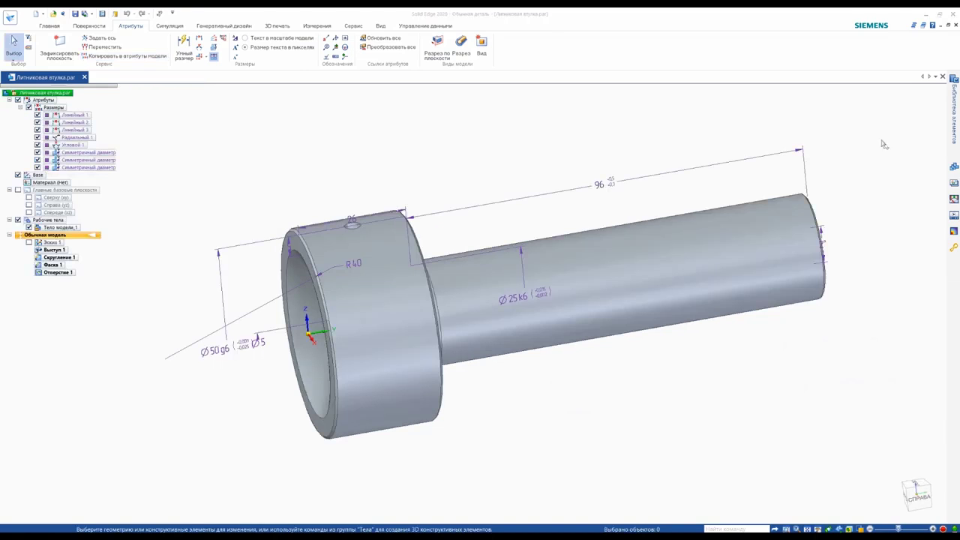
Section the bushing along a vertical lengthwise plane to expose the bore and pin hole
click(441, 45)
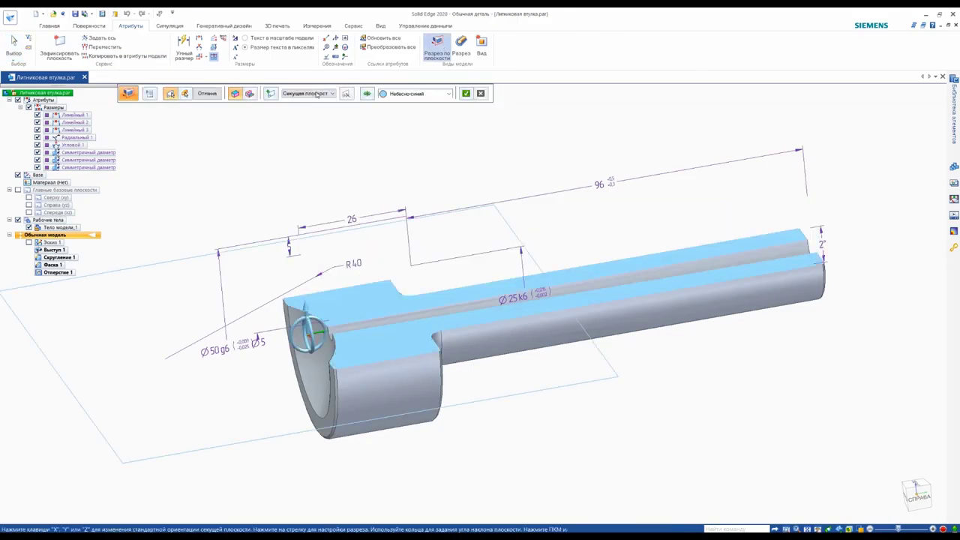
click(317, 93)
click(315, 133)
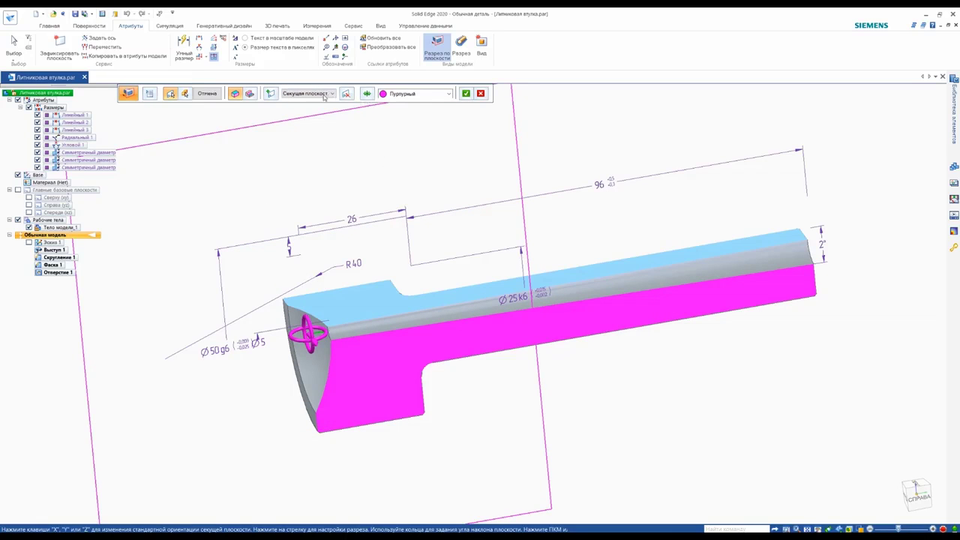
click(347, 95)
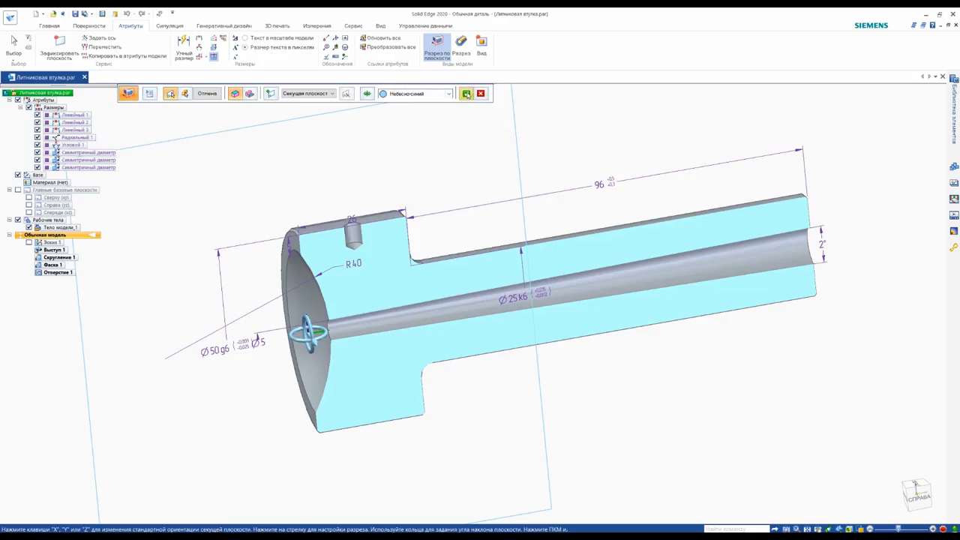
click(467, 94)
click(391, 93)
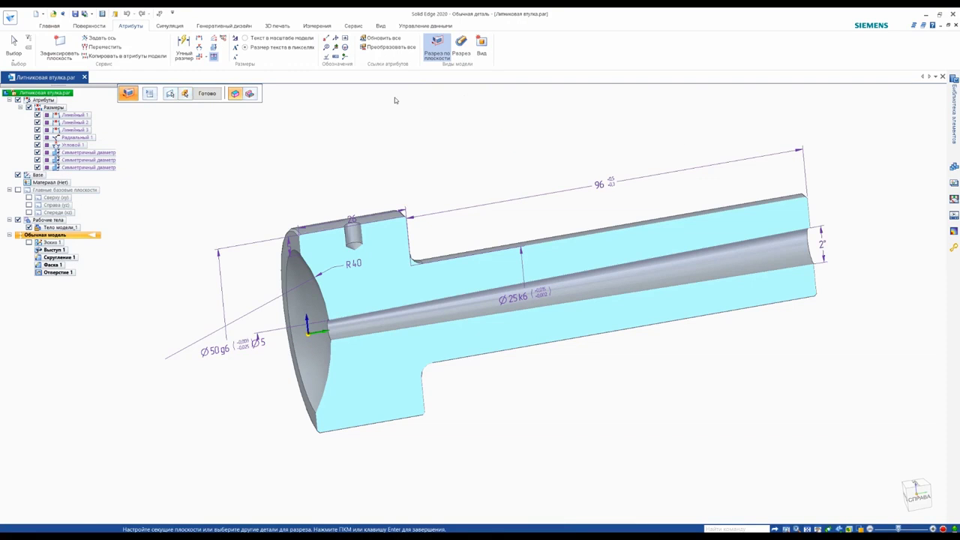
click(209, 93)
mouse_move(285, 129)
middle_down()
mouse_move(394, 176)
mouse_move(376, 197)
mouse_move(413, 200)
mouse_move(403, 180)
mouse_move(420, 171)
middle_up()
Raise the 26 and 96 dimensions above the flange and part
middle_drag(434, 223, 375, 229)
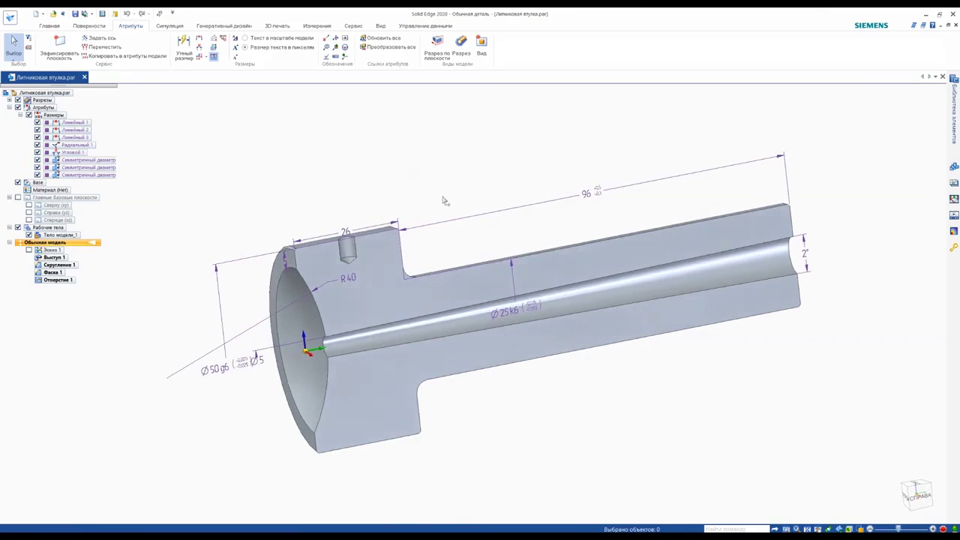
click(358, 233)
click(358, 234)
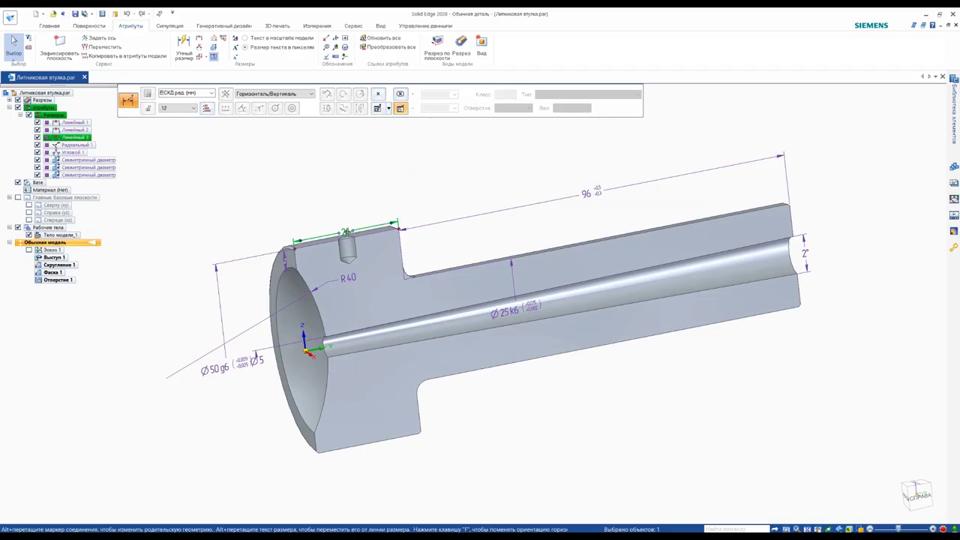
drag(348, 232, 346, 201)
key(Escape)
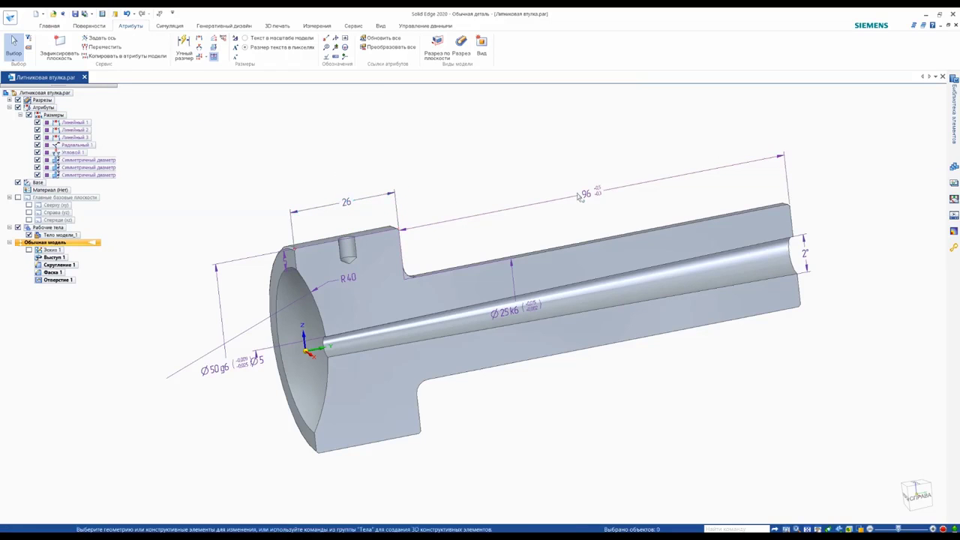
click(588, 201)
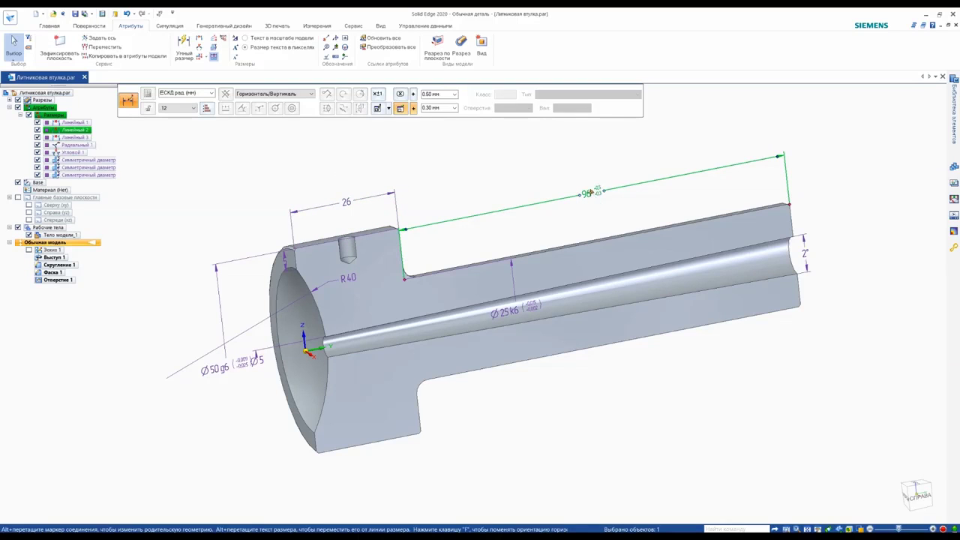
drag(589, 199, 584, 155)
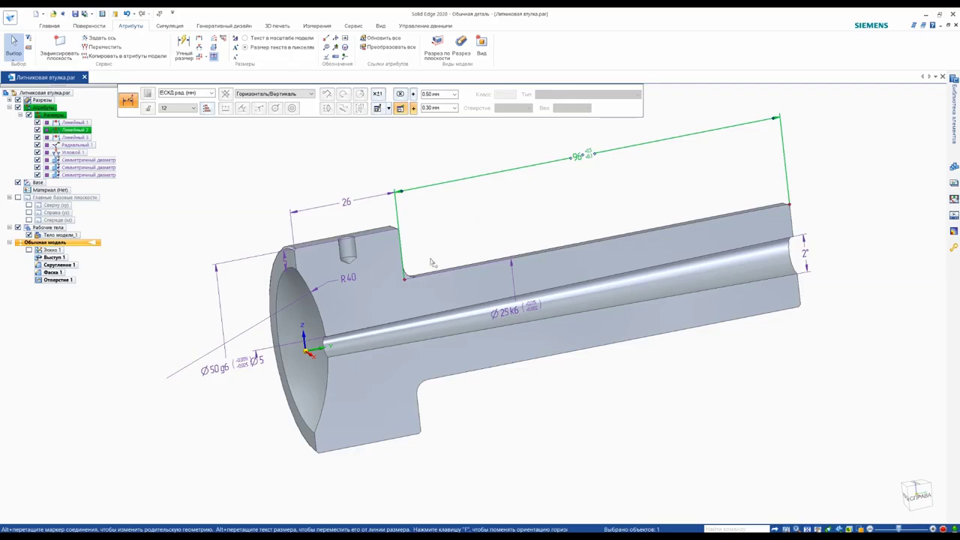
Move the Ø25k6 dimension past the right end of the shaft
middle_drag(452, 290, 610, 350)
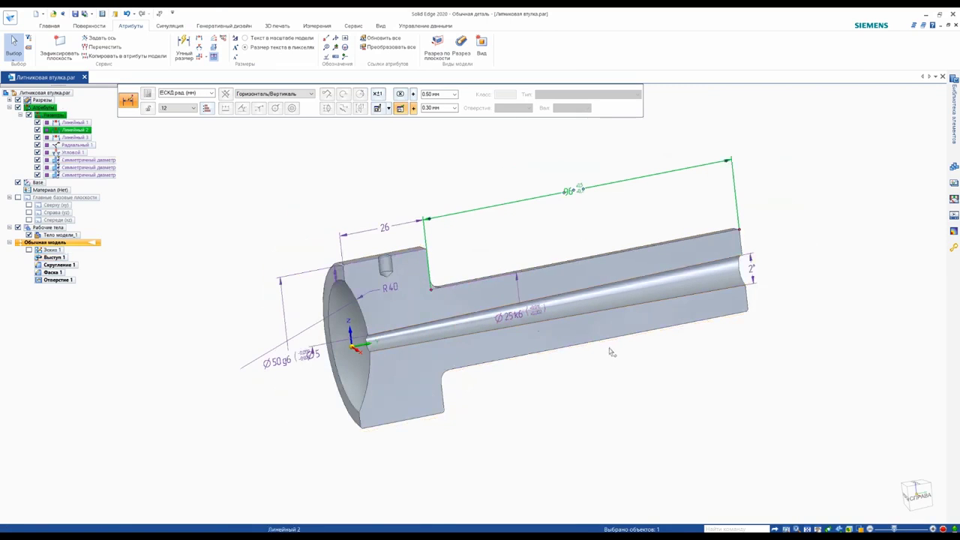
click(523, 295)
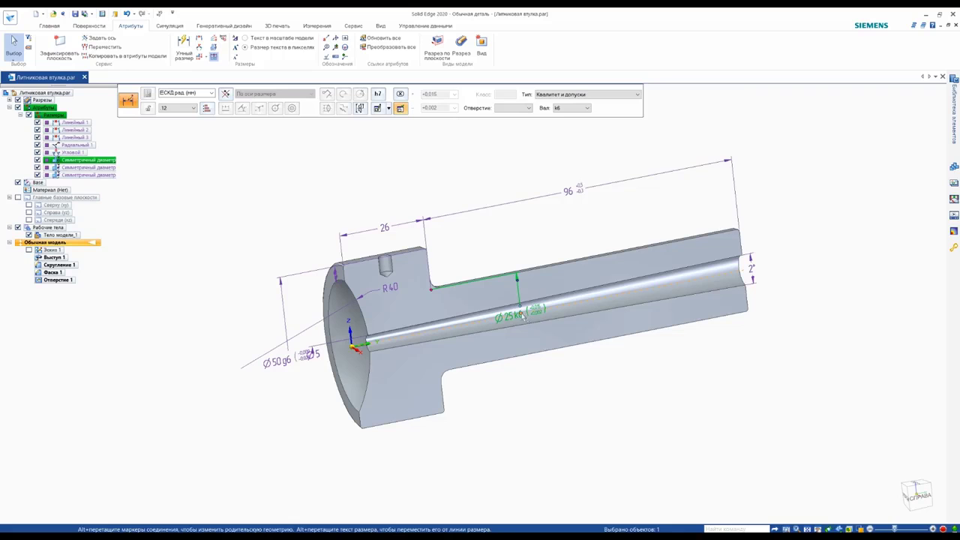
drag(523, 315, 789, 262)
click(686, 386)
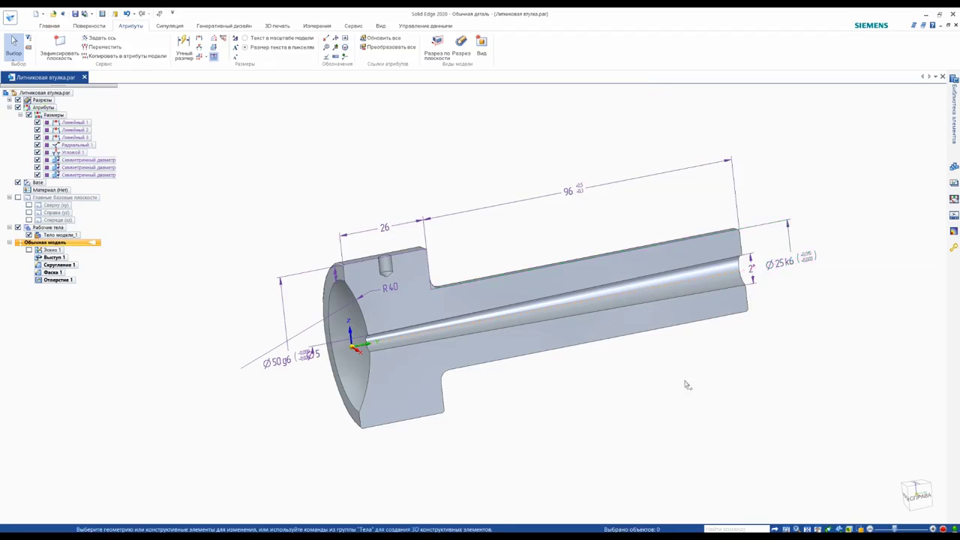
middle_drag(686, 386, 624, 400)
scroll(632, 387, up, 2)
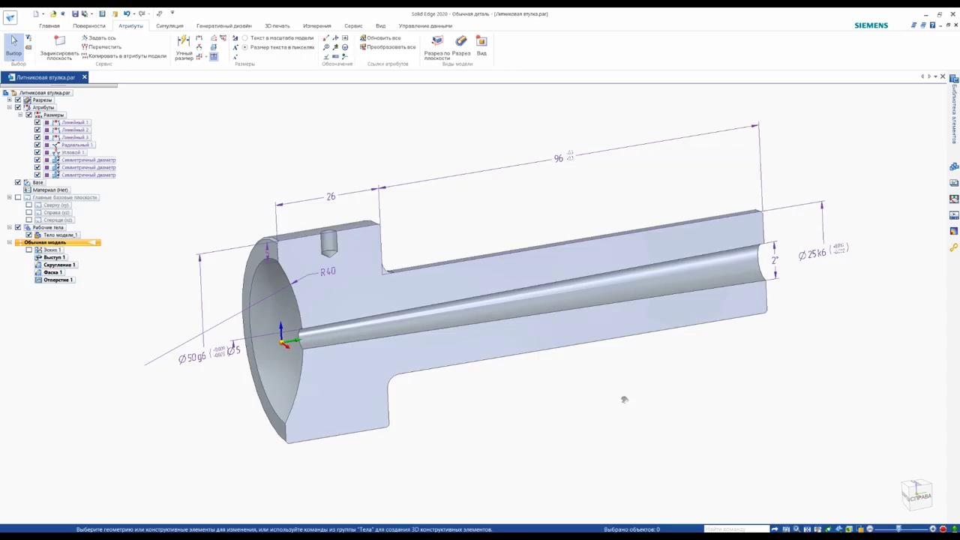